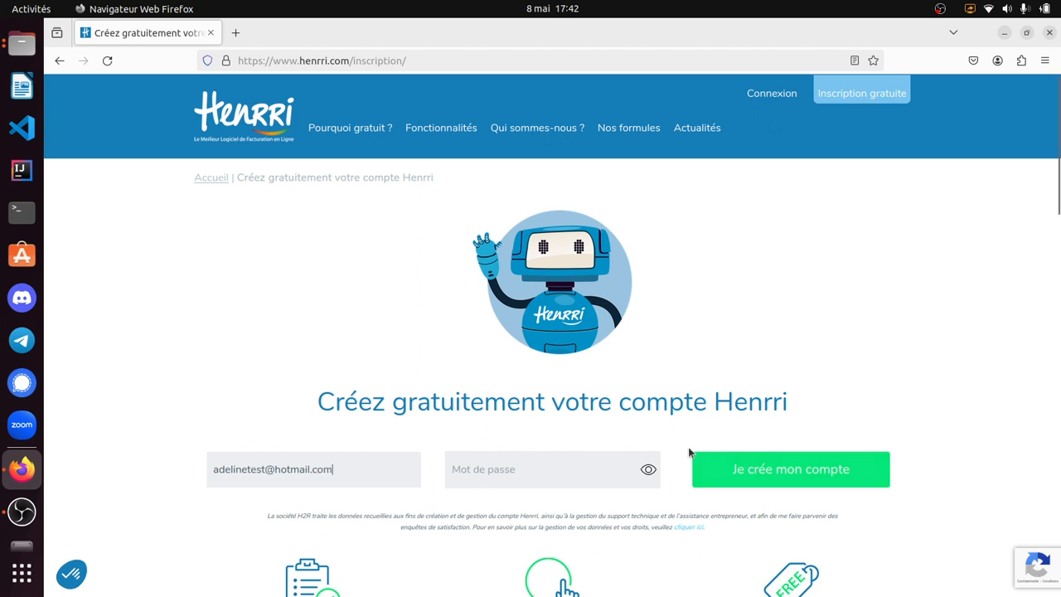
- Enter the account password, create the Henrri account and decline to save the credentials in the browser for now
left_click(551, 477)
type("••••")
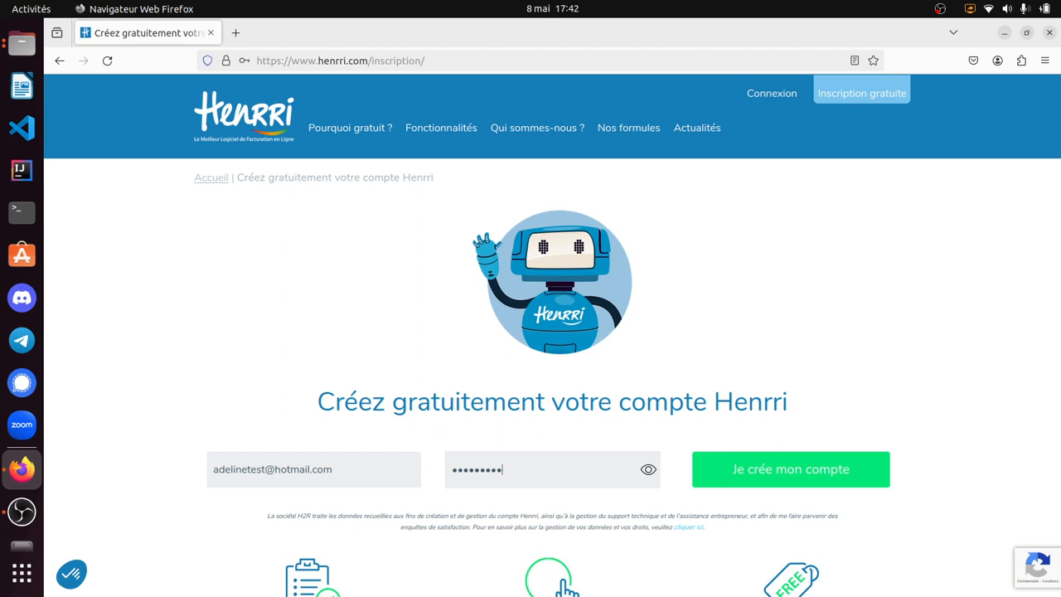
type("•••••")
left_click(769, 464)
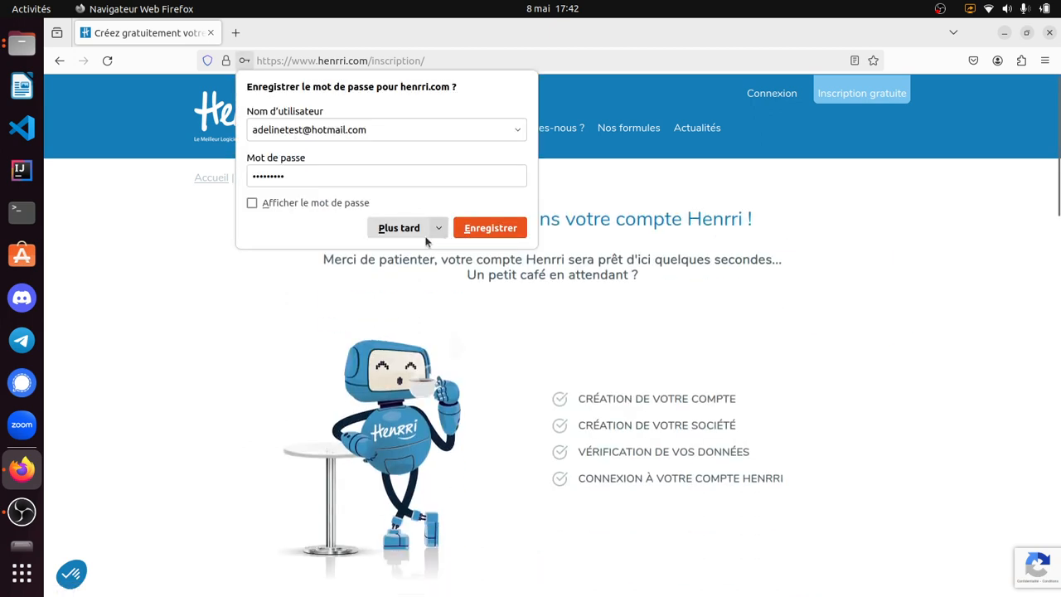
left_click(424, 232)
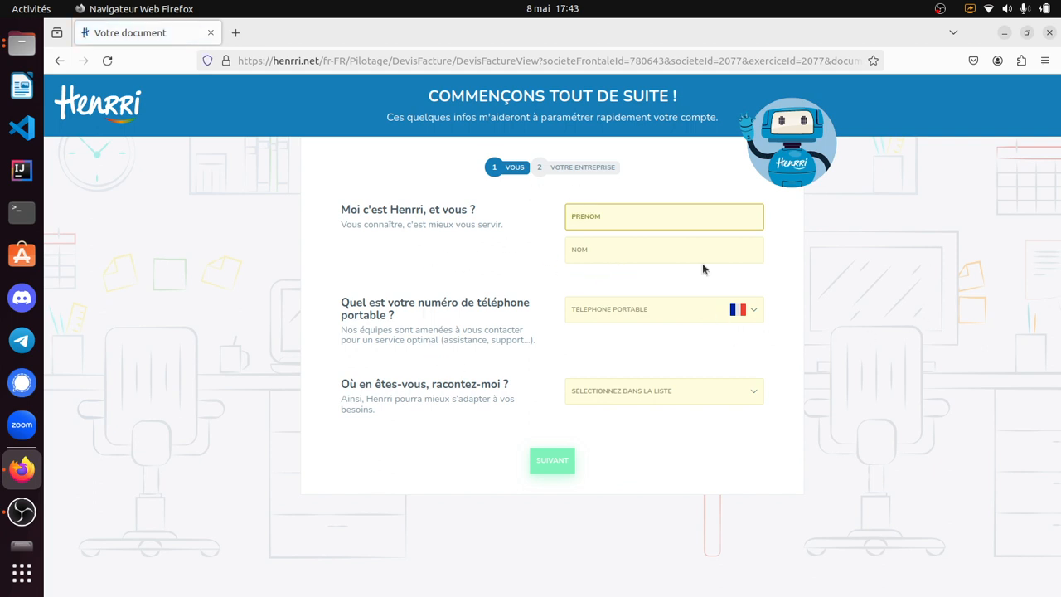
- Fill in the account holder's first name, last name and mobile phone number
type("Adeline")
left_click(657, 257)
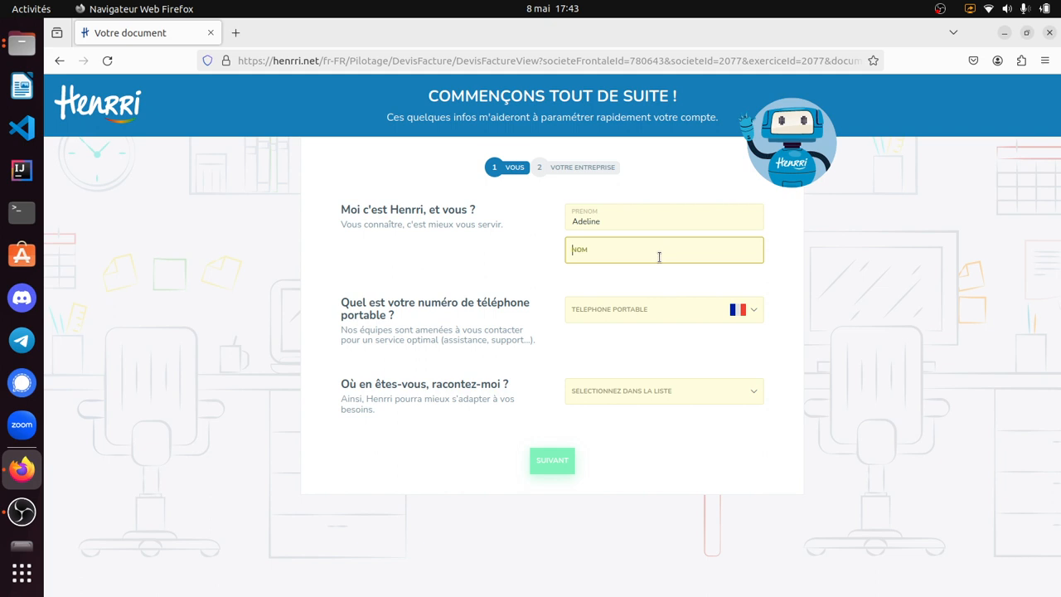
type("TEST")
left_click(637, 300)
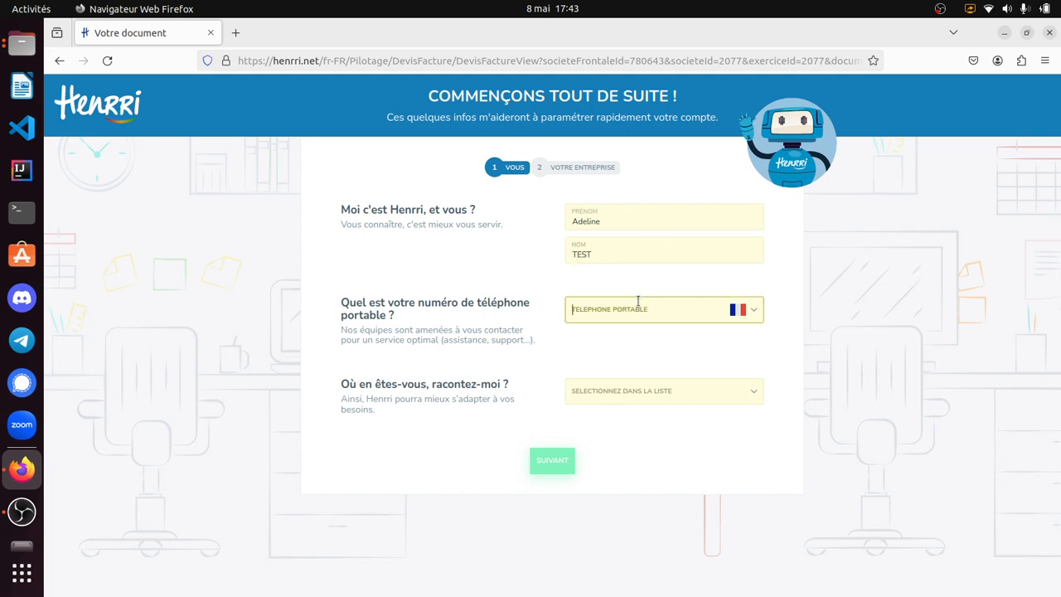
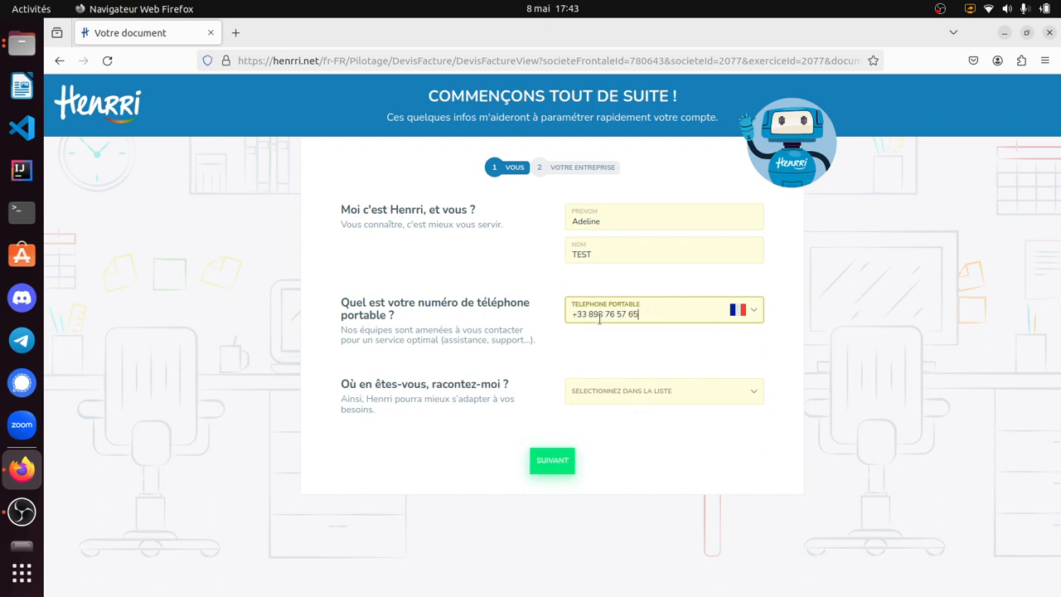
- Choose Autre as the current situation and continue to the company details
left_click(583, 397)
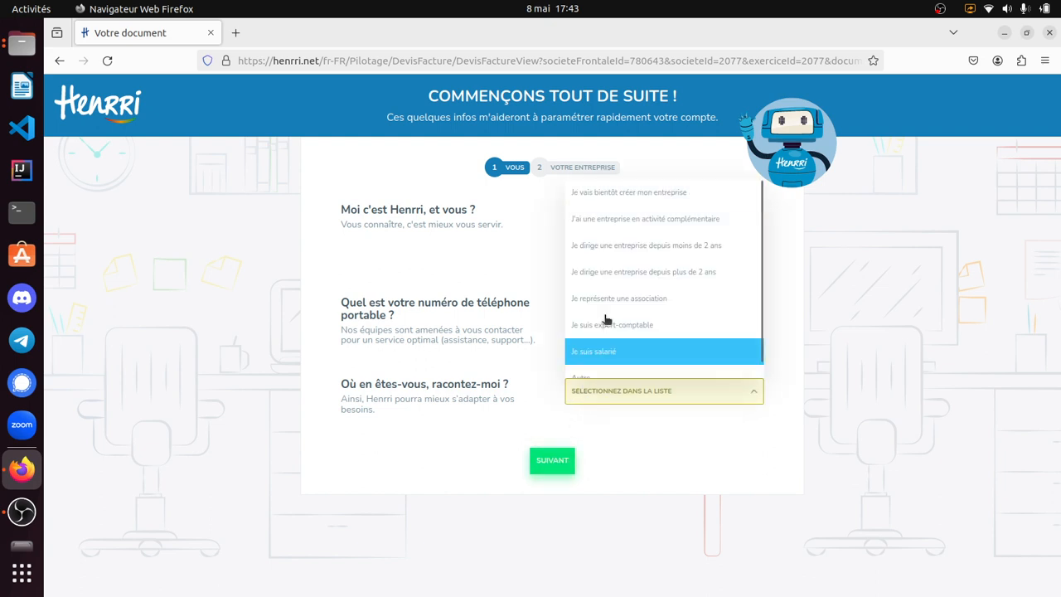
scroll(630, 299, "down", 1)
left_click(630, 364)
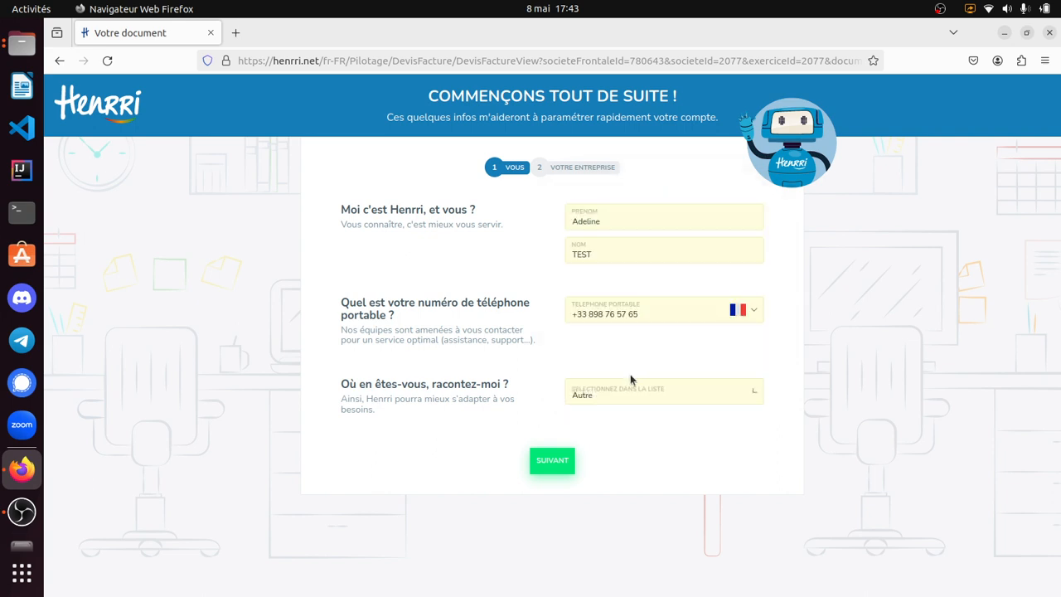
left_click(554, 461)
- Set the company's postal code to 64000 and try to open the list of company names
left_click(668, 269)
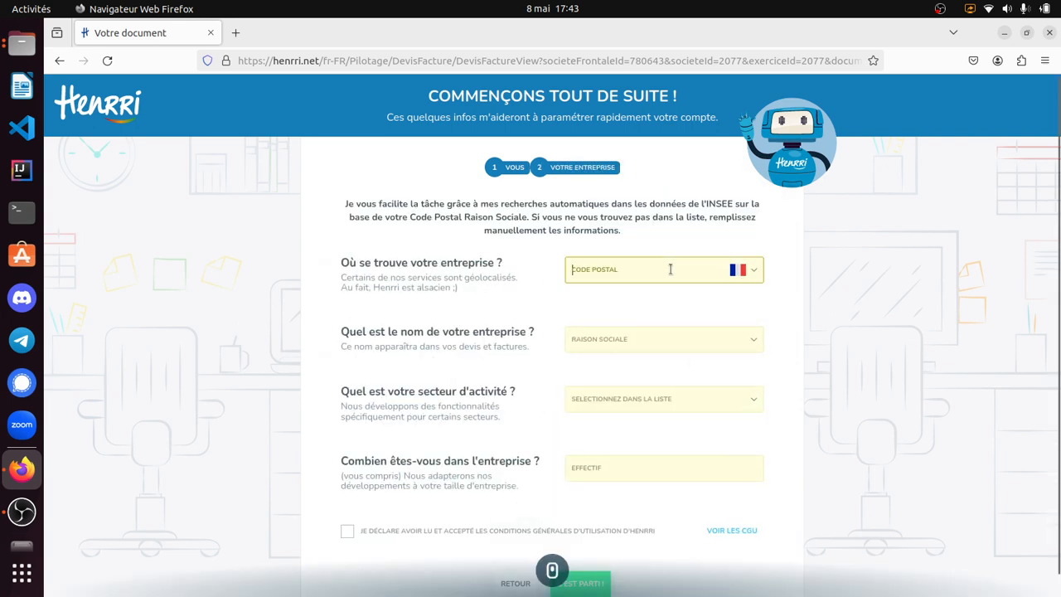
type("6400")
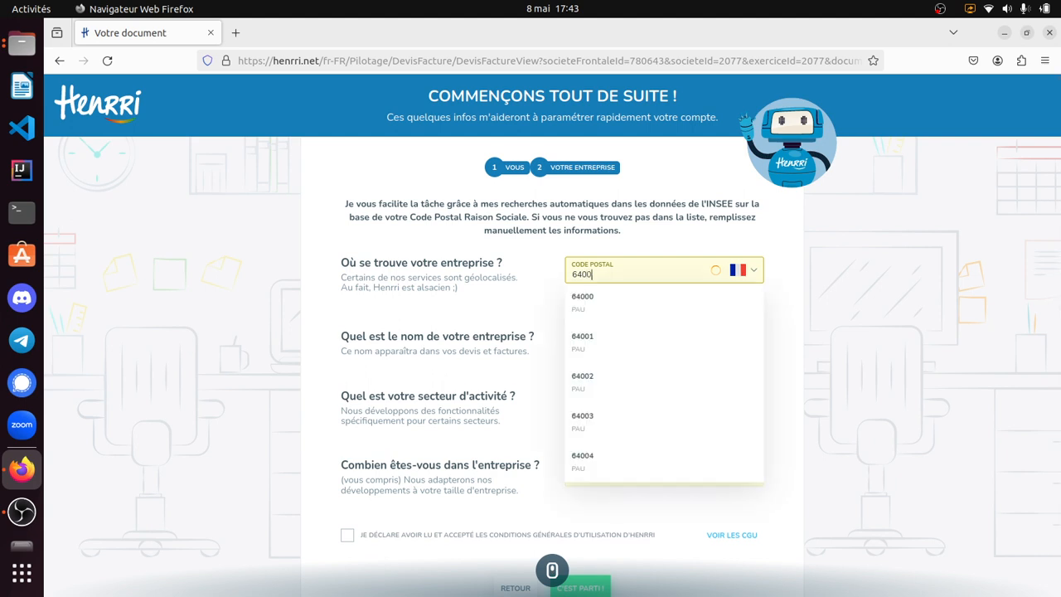
type("0")
left_click(648, 295)
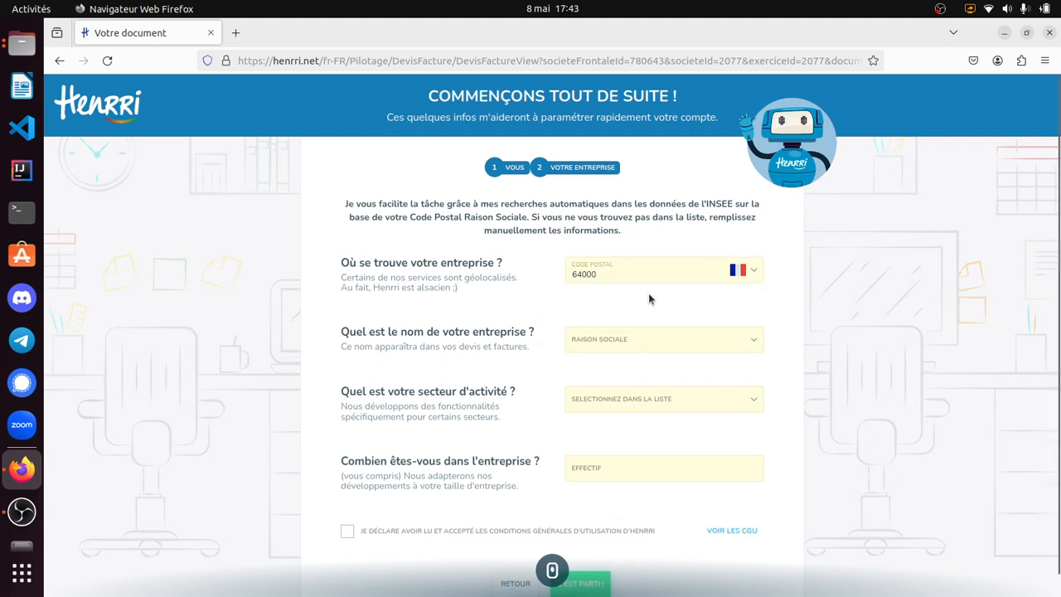
left_click(655, 342)
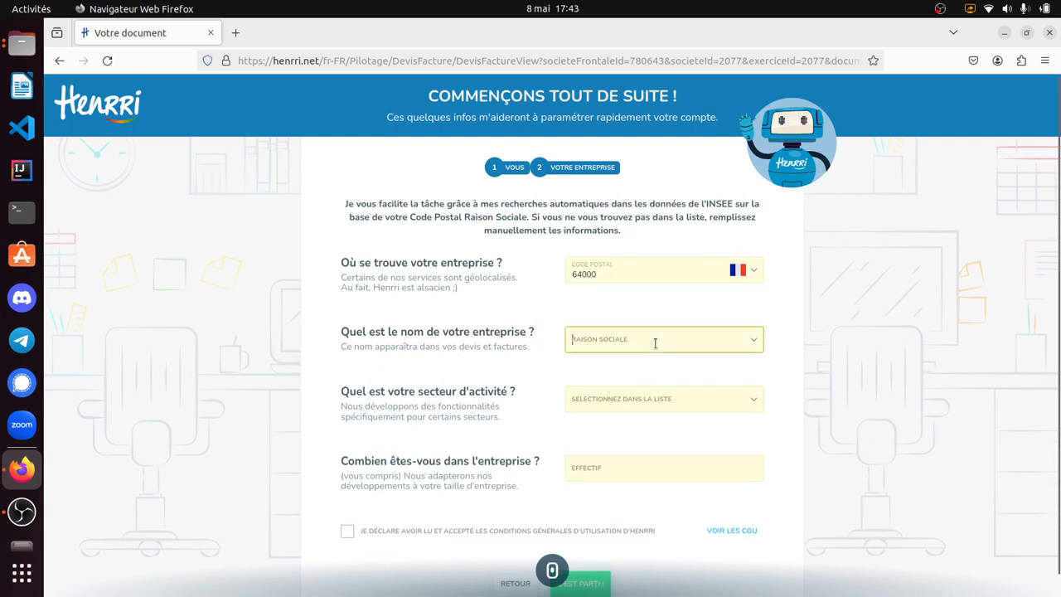
left_click(753, 343)
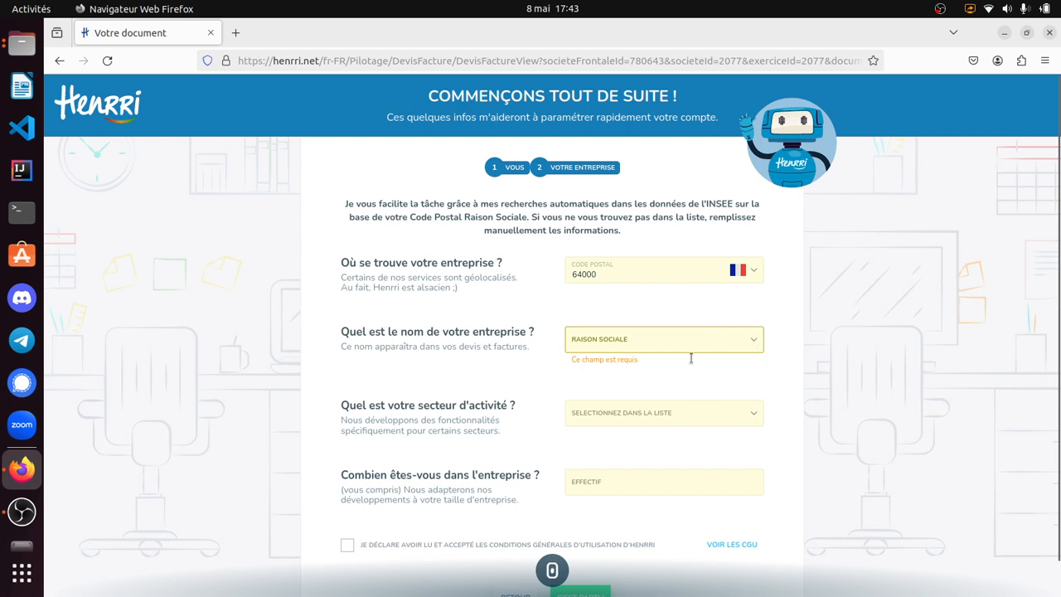
- Set the company's activity sector to Autre secteur
scroll(593, 372, "down", 1)
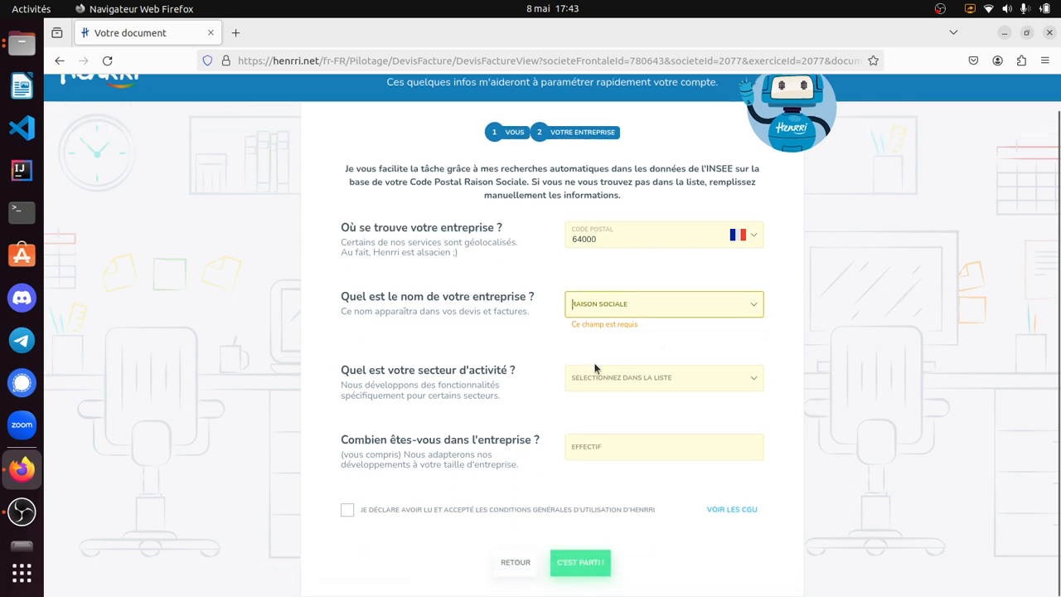
left_click(642, 381)
scroll(639, 456, "down", 5)
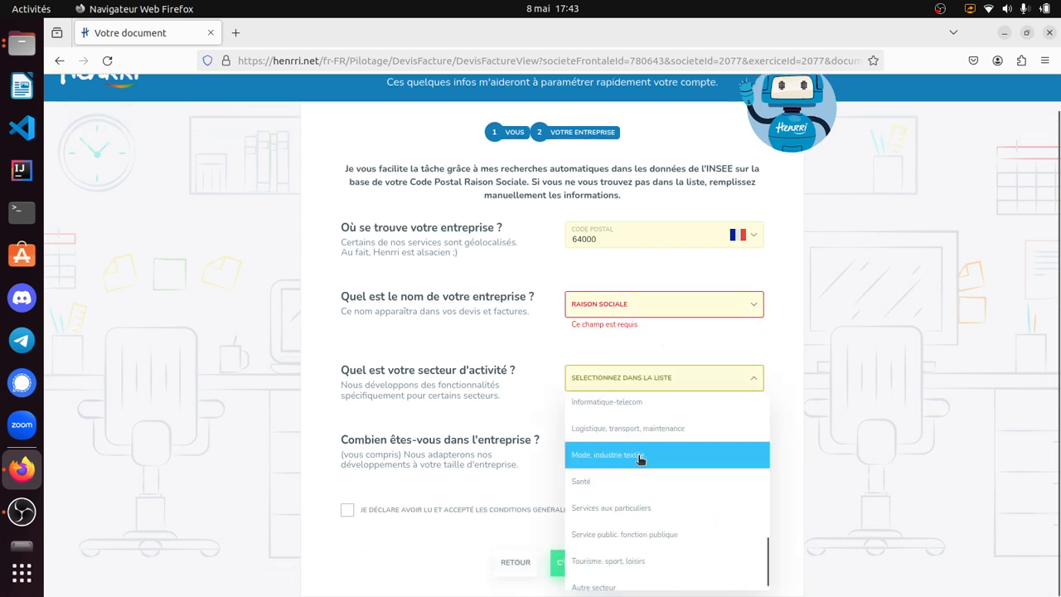
left_click(639, 576)
- Enter the company name, set the headcount to 1 and accept the general terms of use
left_click(587, 300)
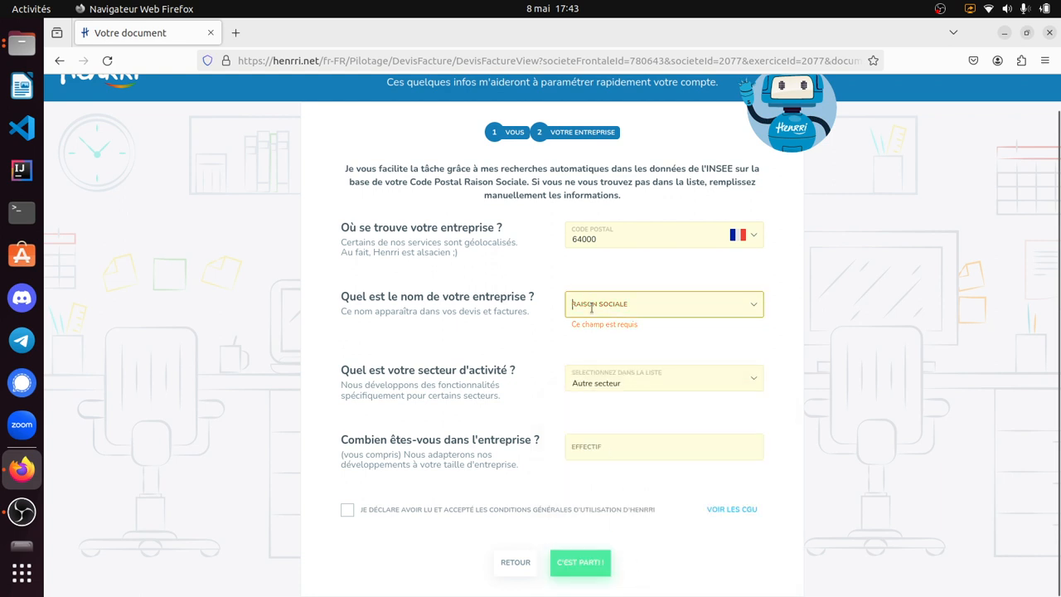
type("ADELINE")
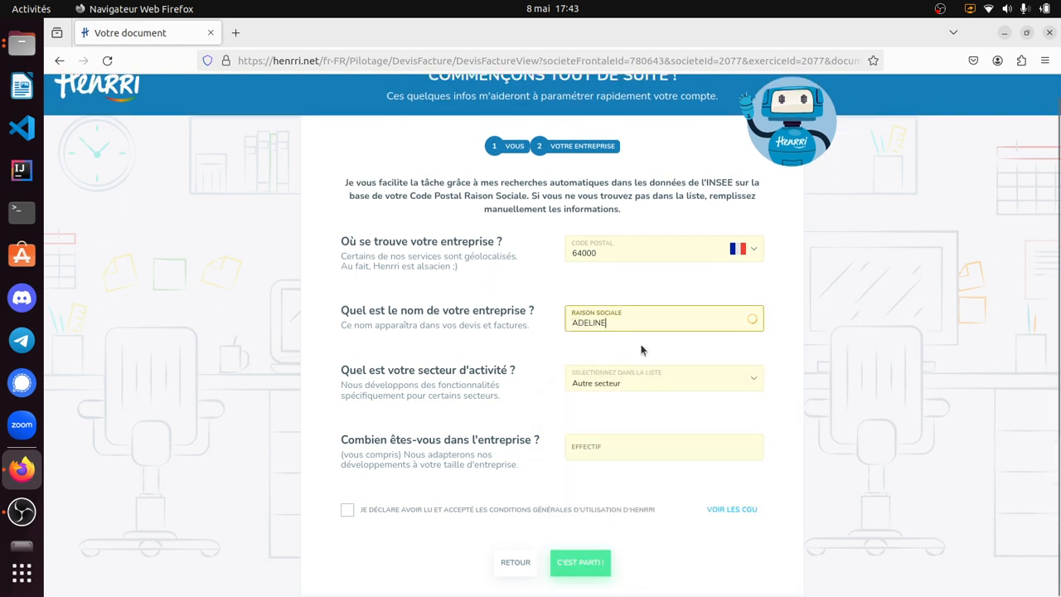
left_click(471, 369)
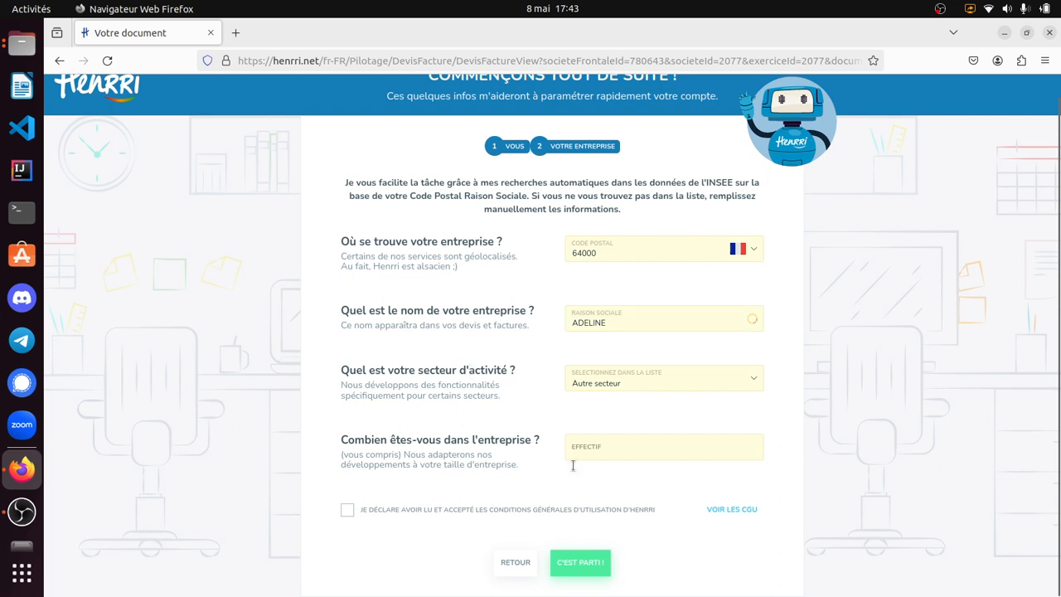
left_click(602, 452)
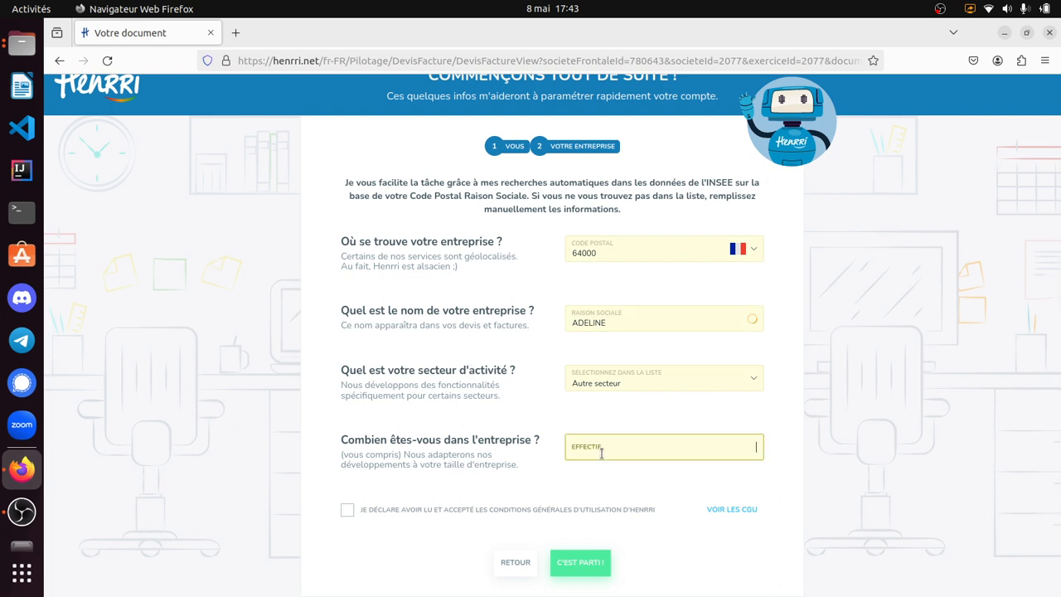
type("1")
left_click(444, 509)
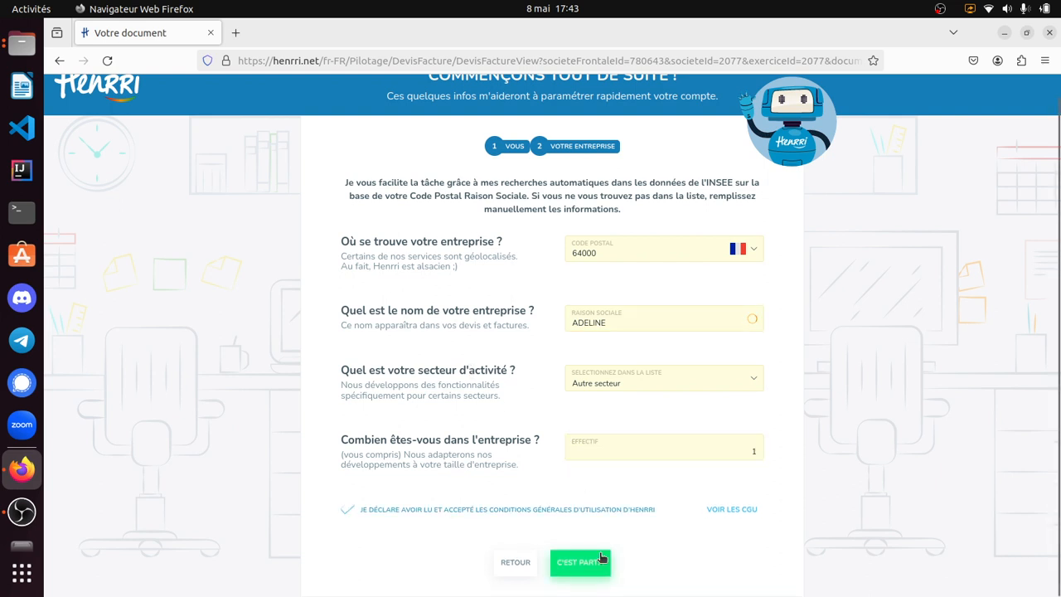
- Return to the personal details, change the situation to "Je vais bientôt créer mon entreprise" and continue to the company details
left_click(520, 565)
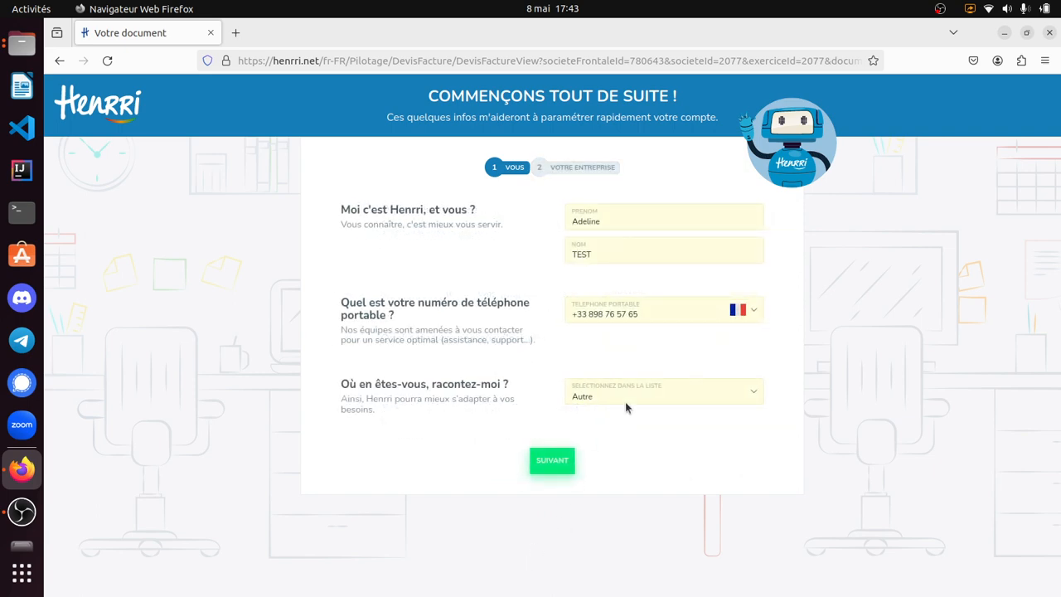
left_click(655, 399)
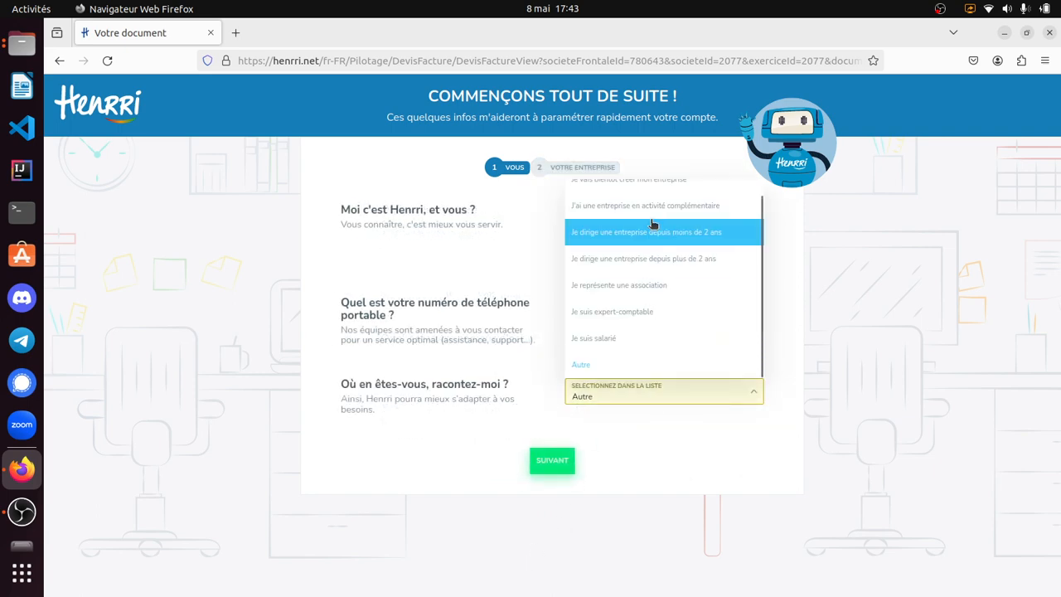
scroll(658, 199, "up", 1)
left_click(657, 192)
left_click(552, 460)
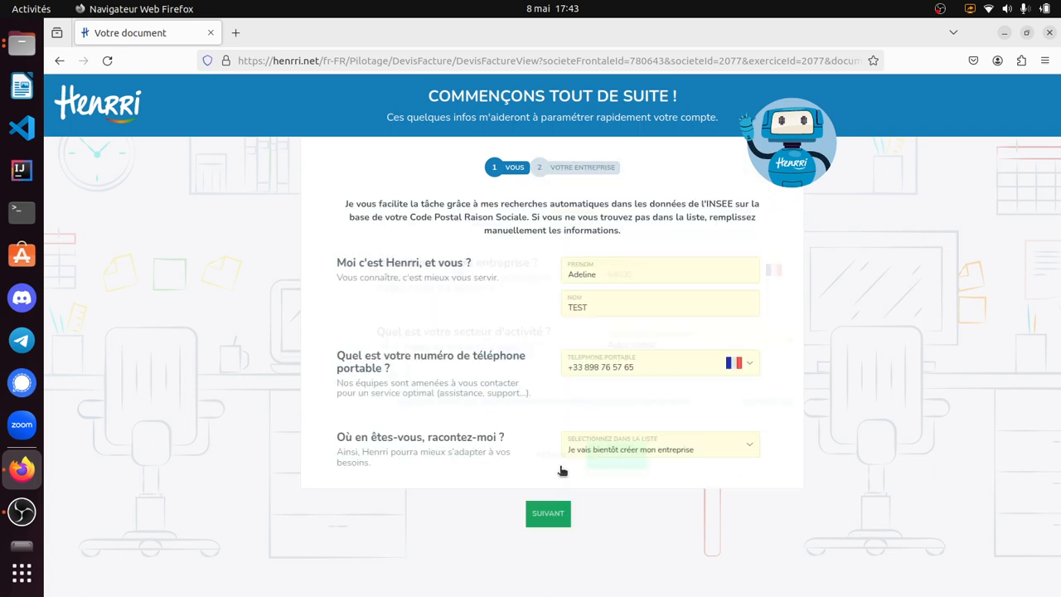
- Submit the company details with Autre secteur as the activity and activate the free Henrri support service
left_click(609, 339)
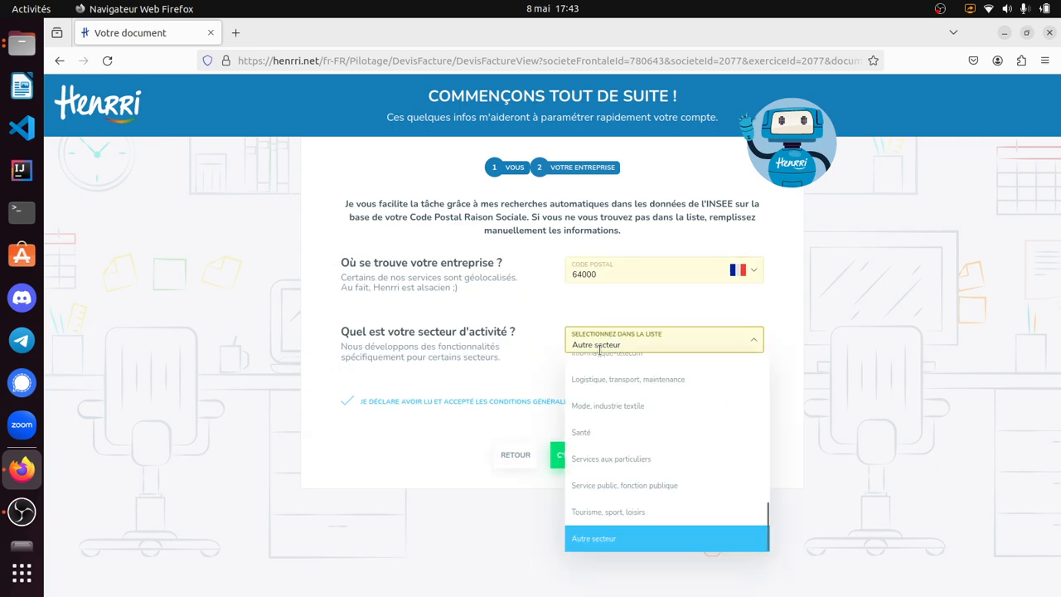
left_click(618, 535)
left_click(590, 461)
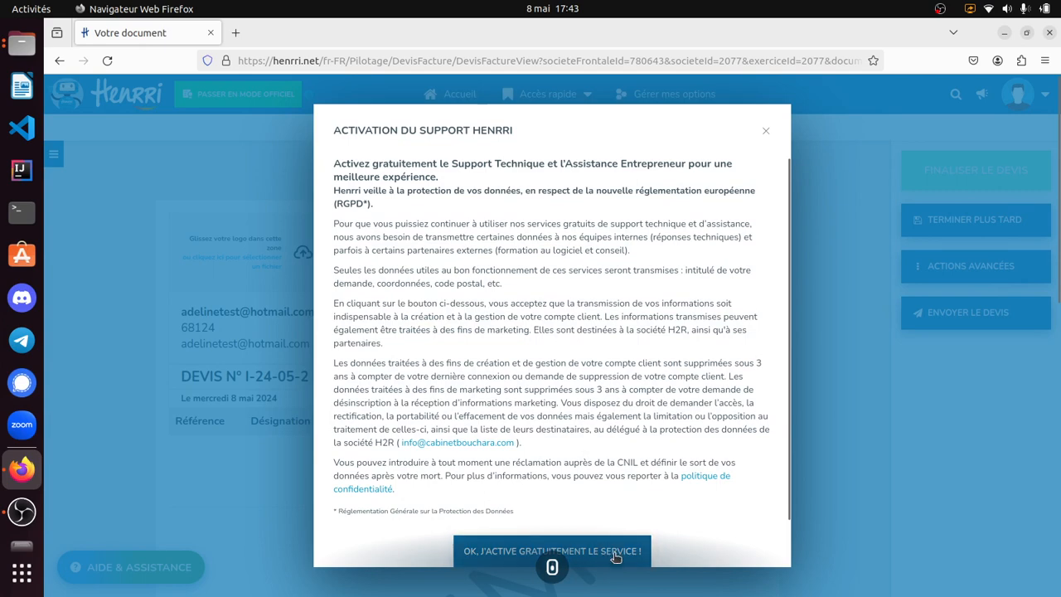
left_click(612, 550)
left_click(660, 324)
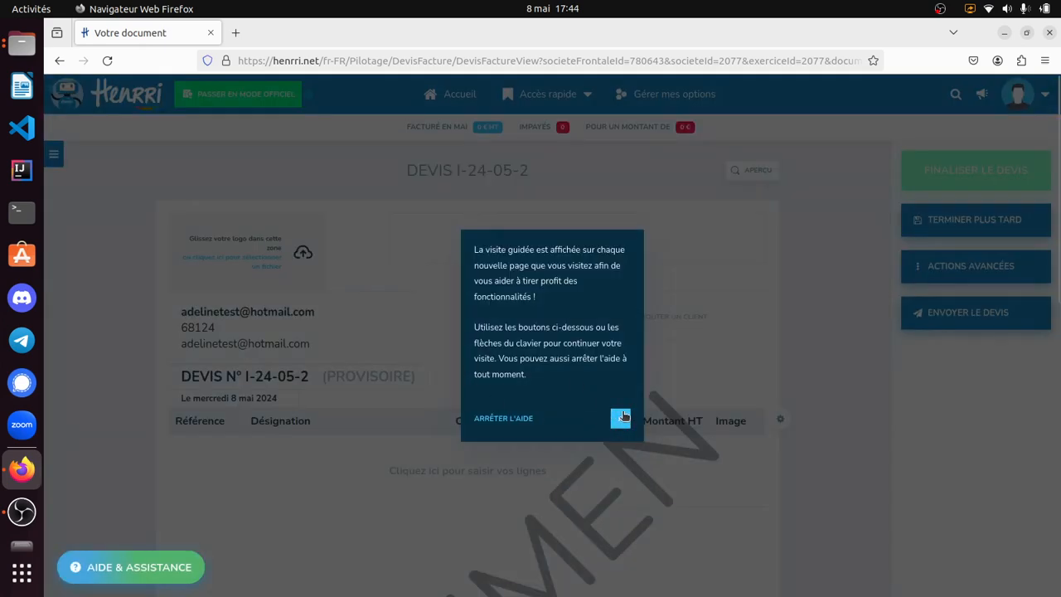
- Follow the guided tour through the application icon and the profile icon, viewing the profile's settings options
left_click(620, 419)
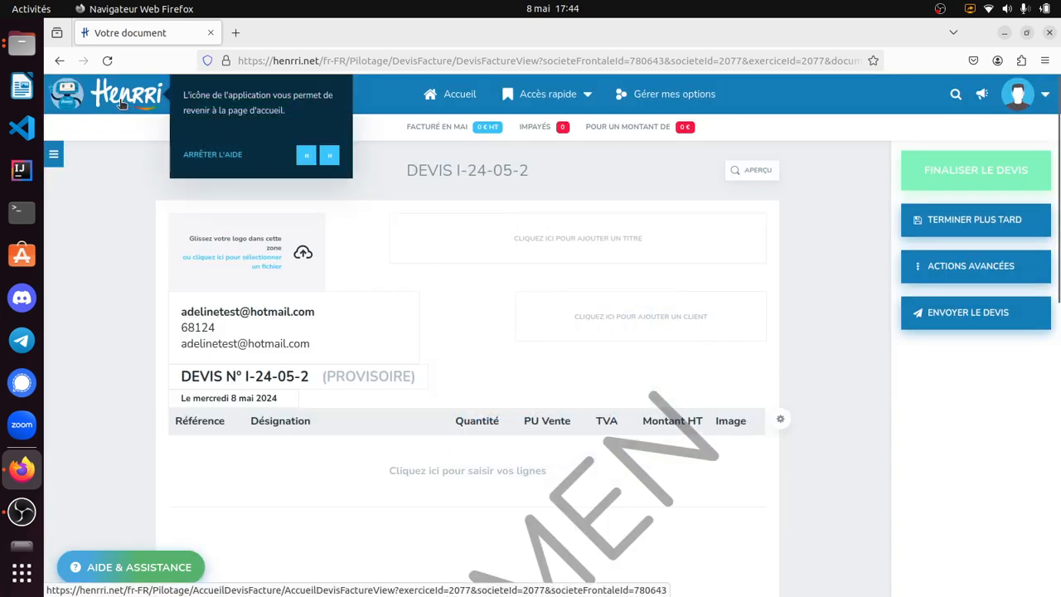
left_click(329, 155)
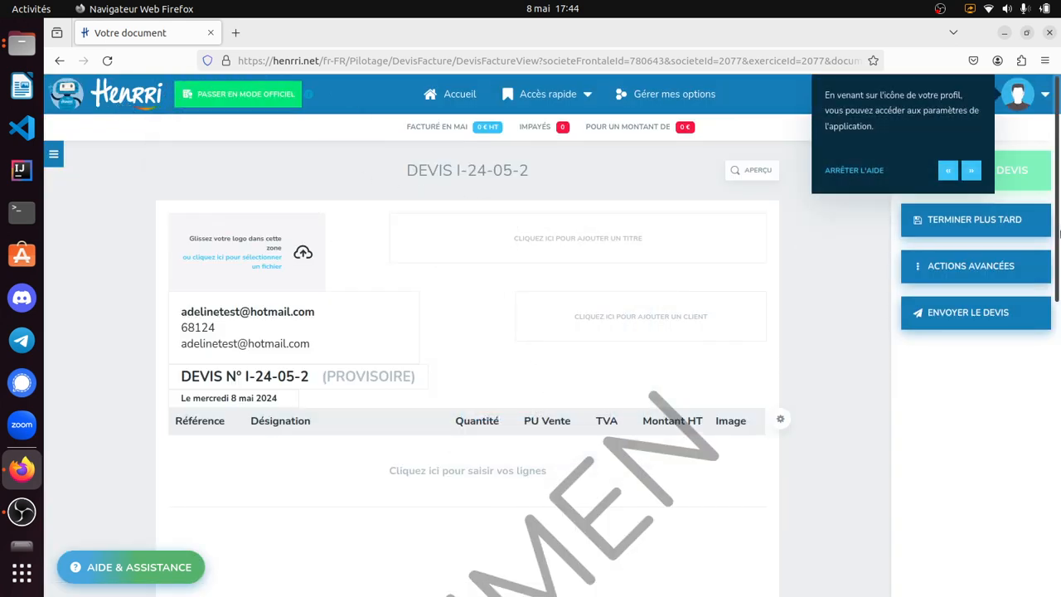
mouse_move(1022, 97)
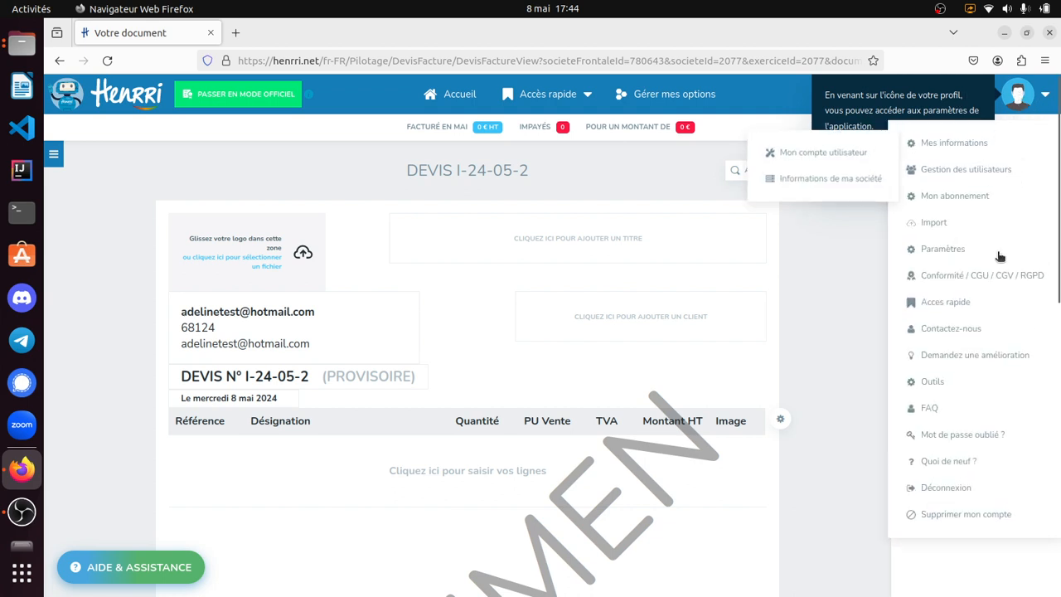
left_click(971, 173)
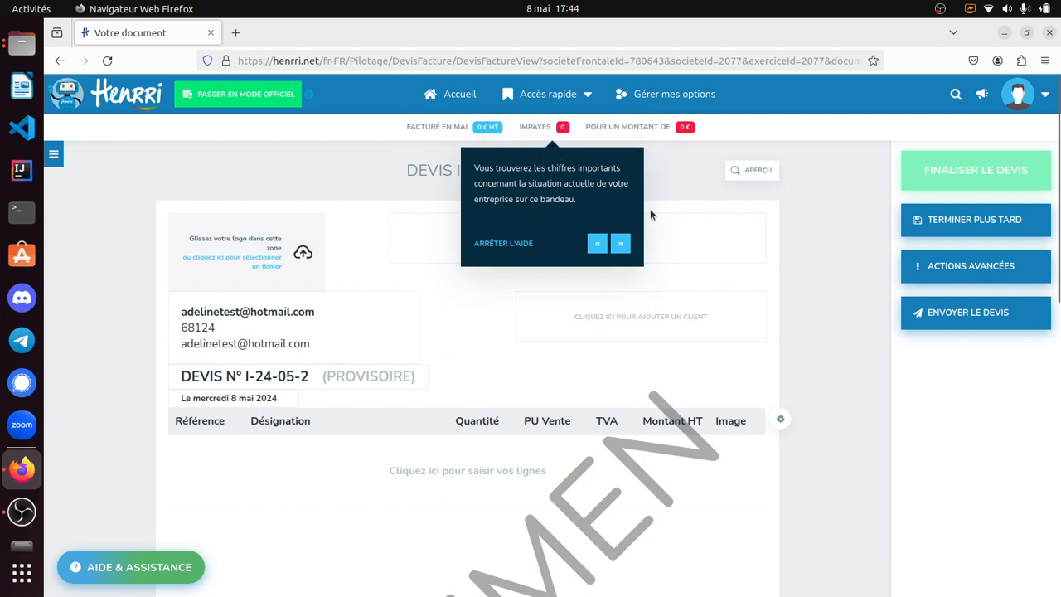
- Continue the guided tour past the key figures and quick access, and view the main menu's list of features
left_click(621, 244)
mouse_move(503, 102)
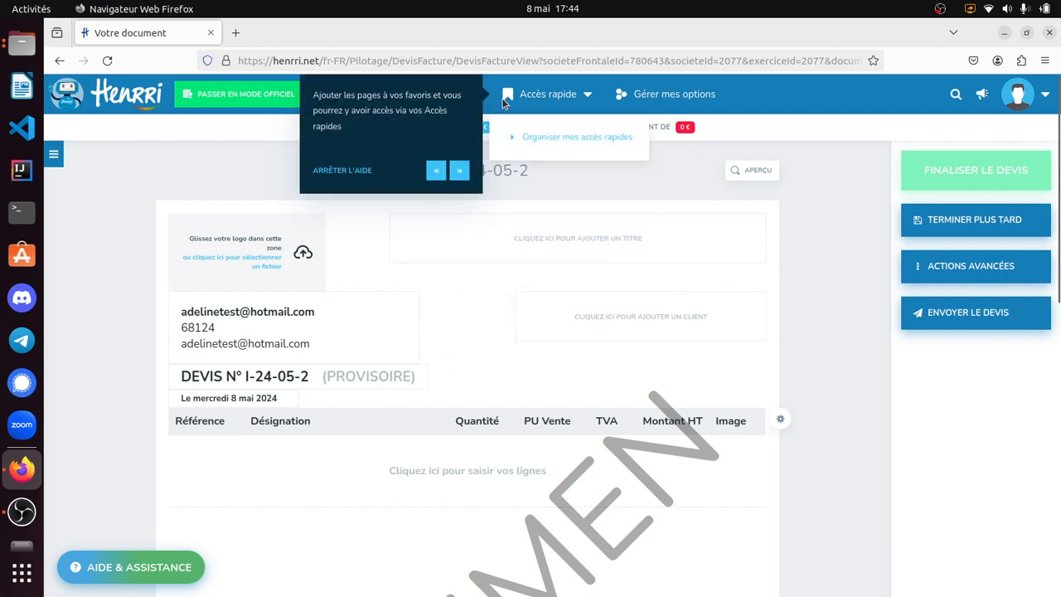
left_click(459, 170)
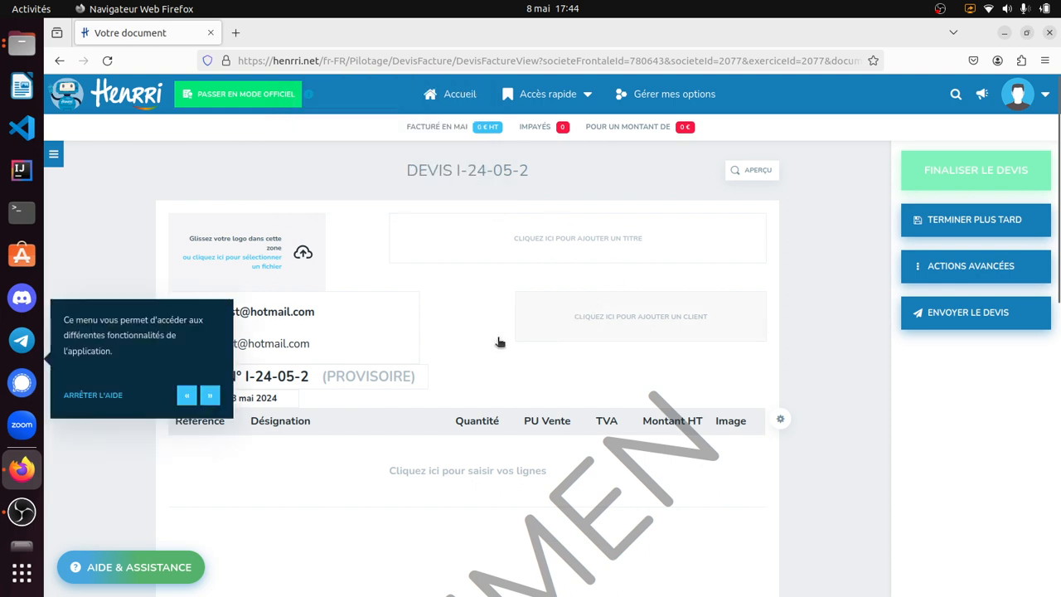
left_click(53, 153)
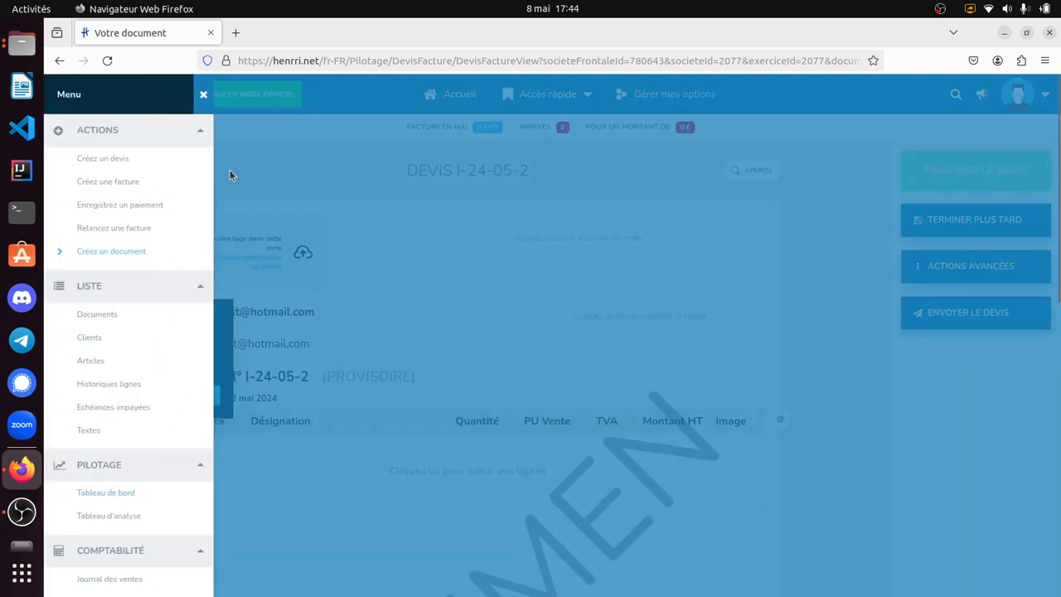
left_click(205, 94)
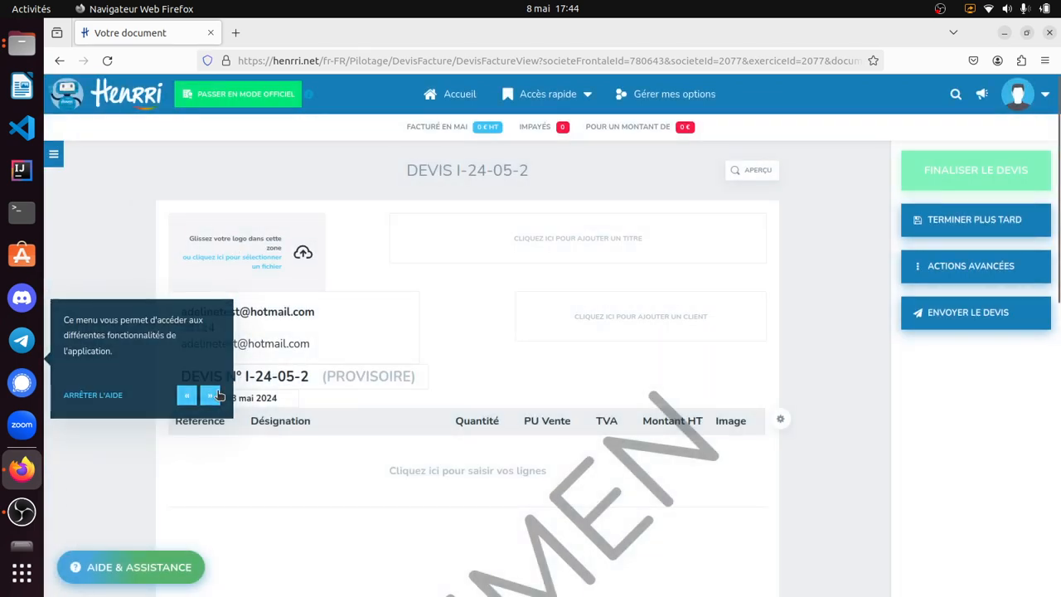
- Continue the guided tour through the quote's editable areas, opening and cancelling the document title dialog along the way
left_click(218, 396)
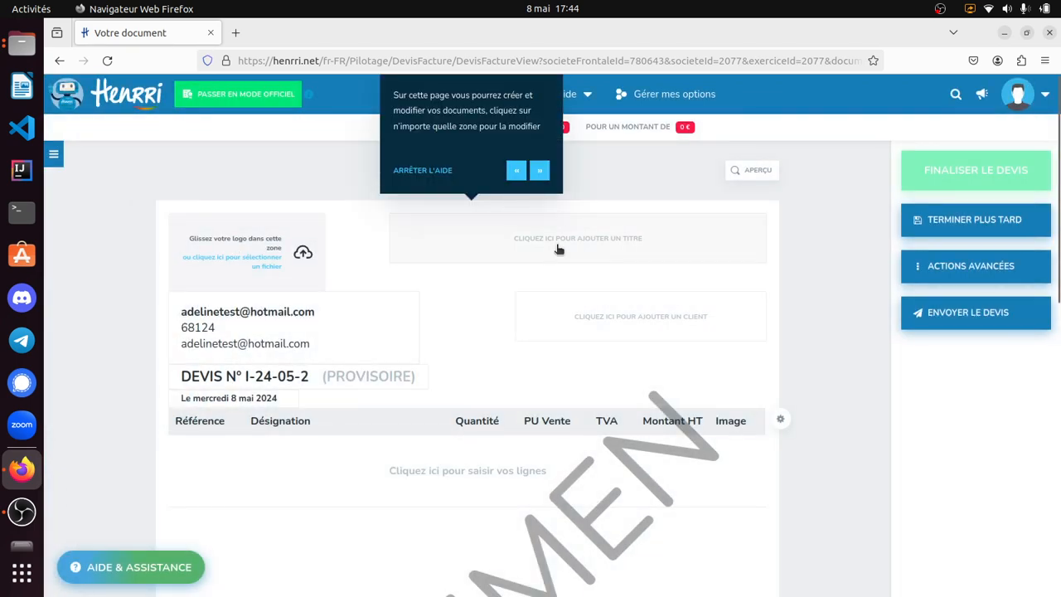
left_click(512, 246)
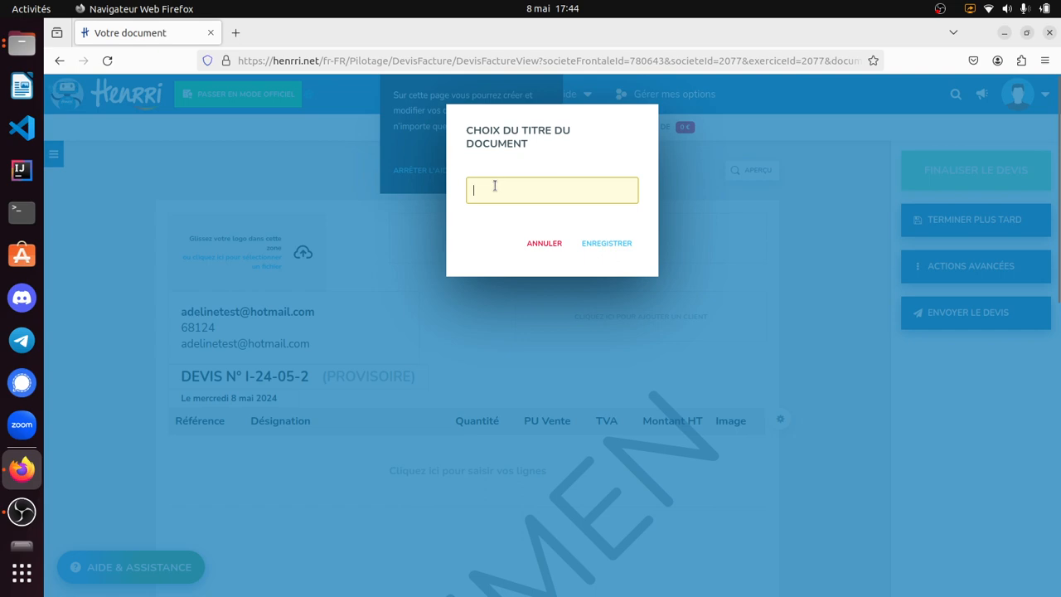
left_click(558, 245)
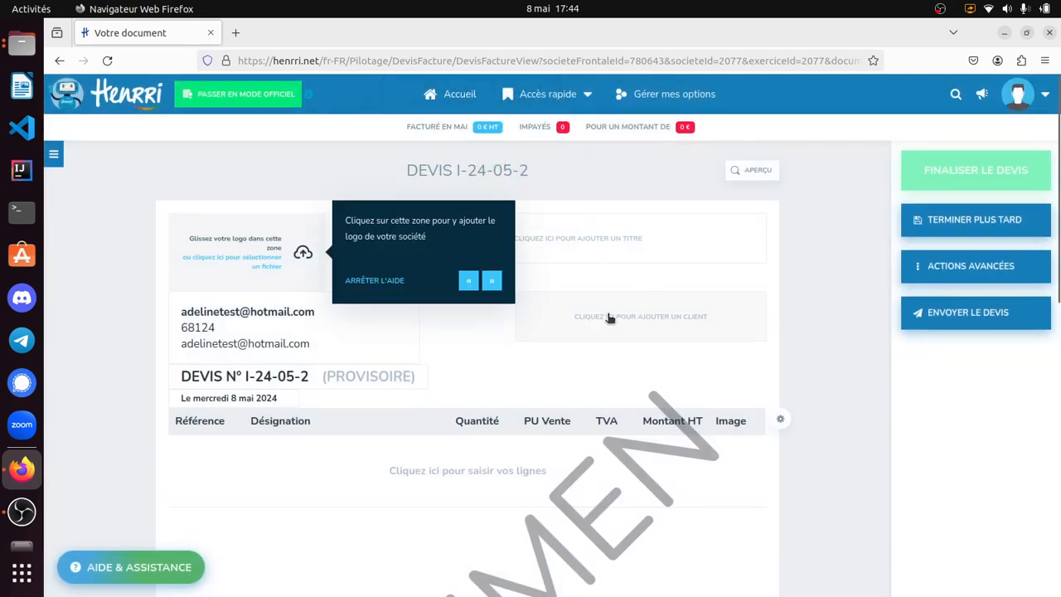
left_click(493, 281)
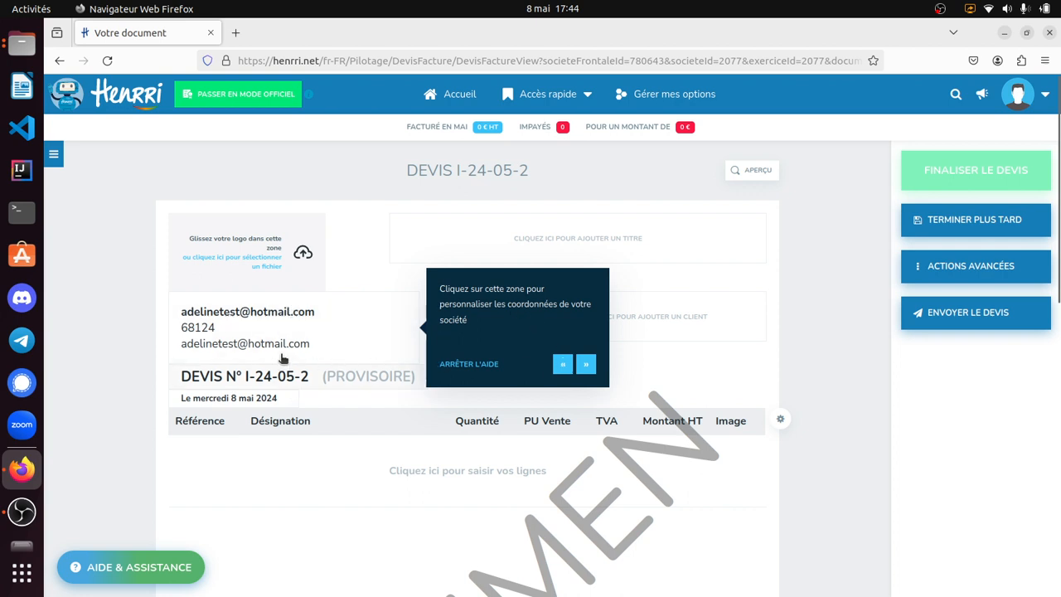
left_click(584, 364)
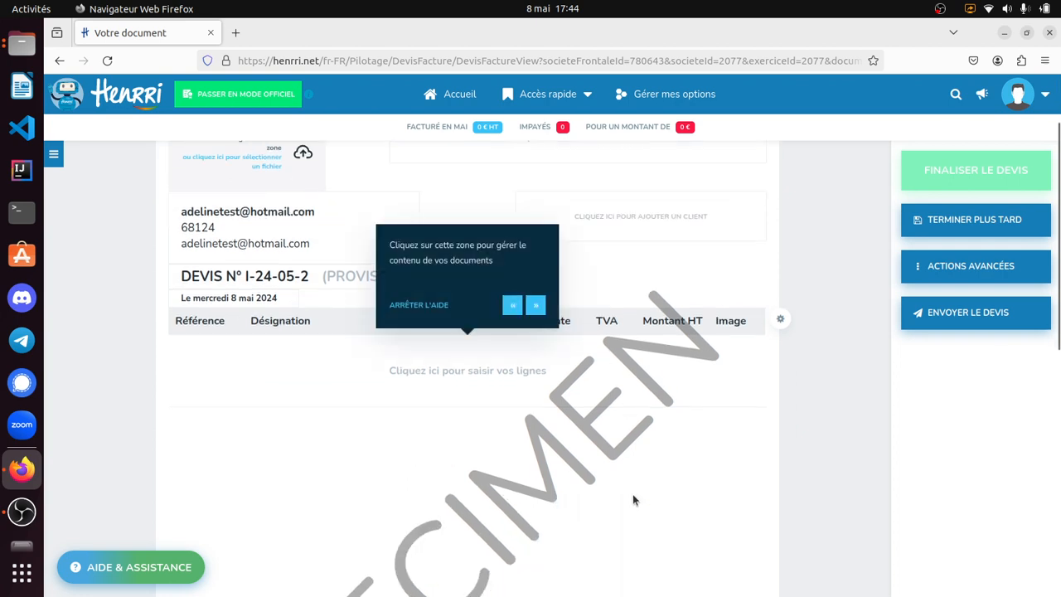
left_click(536, 305)
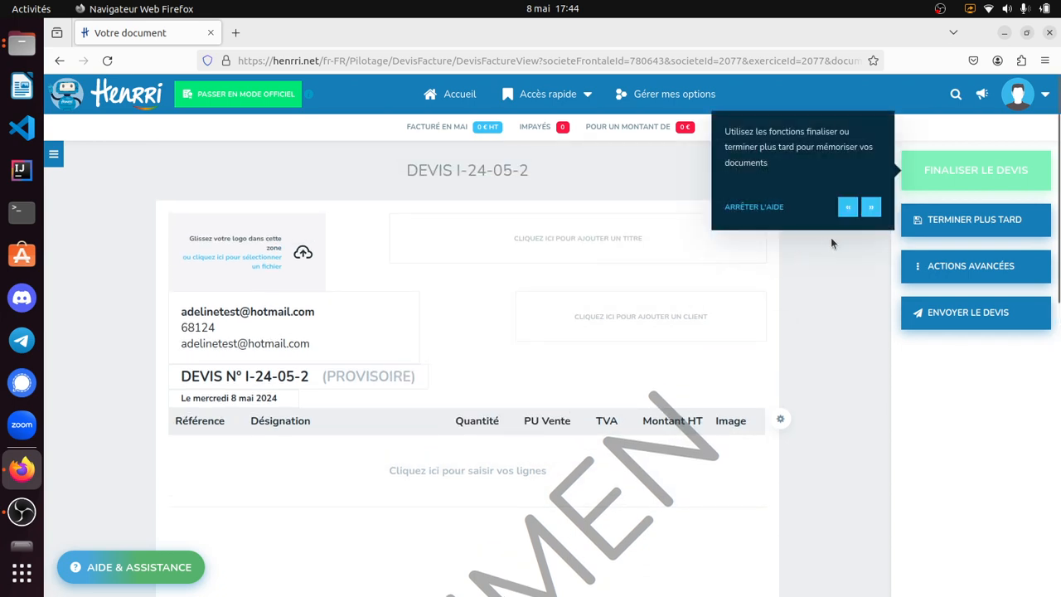
- View the quote's sending options and finish the guided tour, dismissing the Mode Découverte notice and the joke of the day
left_click(871, 208)
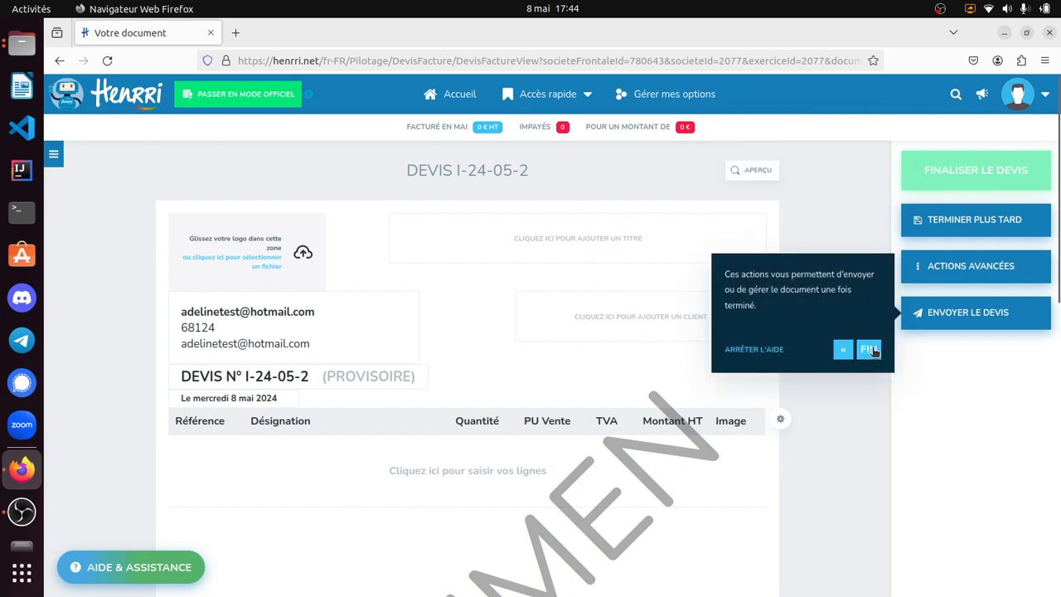
left_click(936, 319)
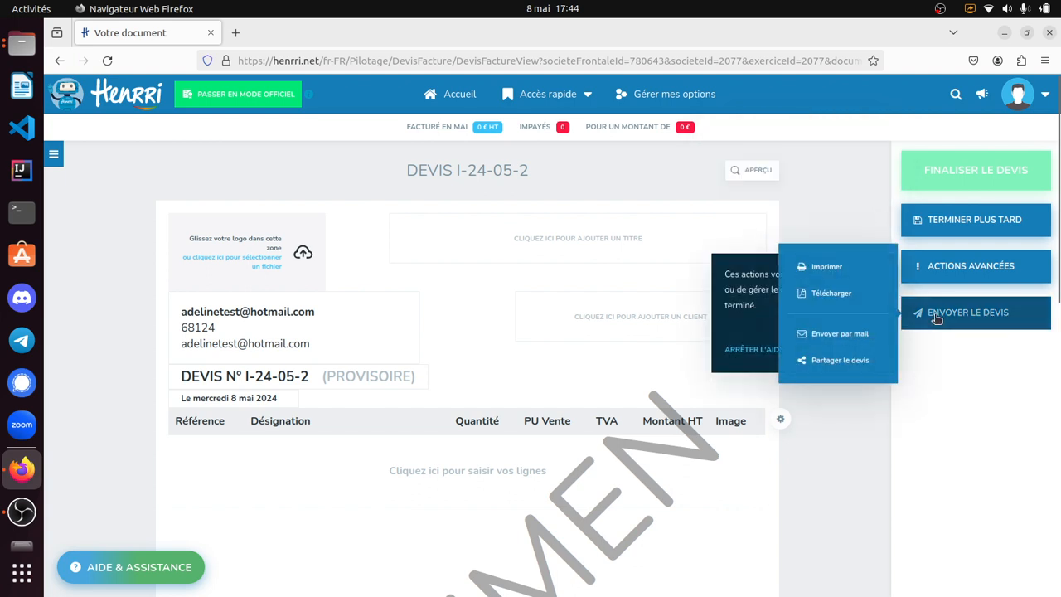
left_click(800, 215)
left_click(878, 351)
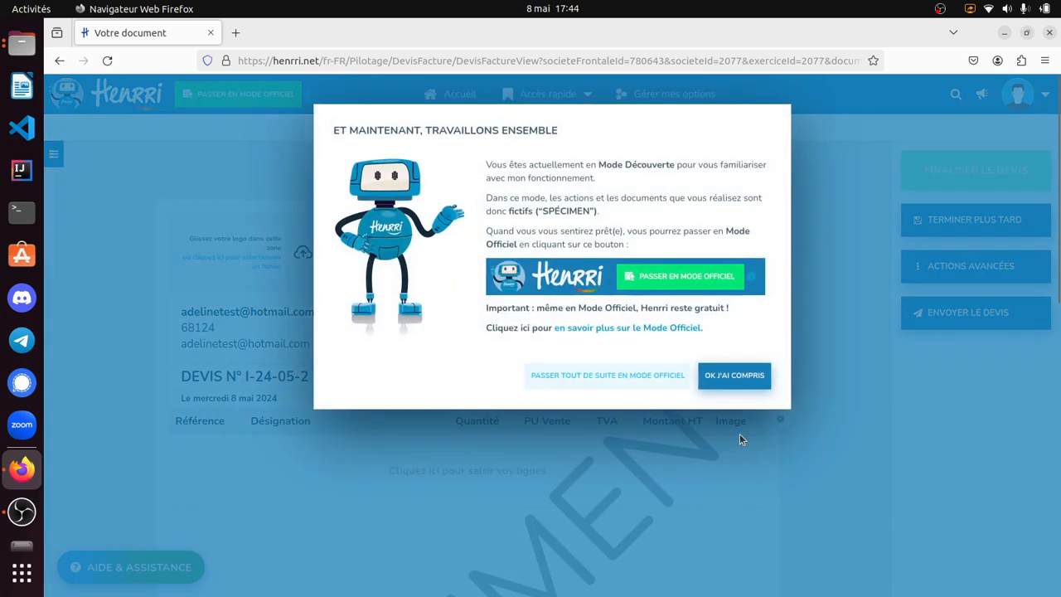
left_click(708, 403)
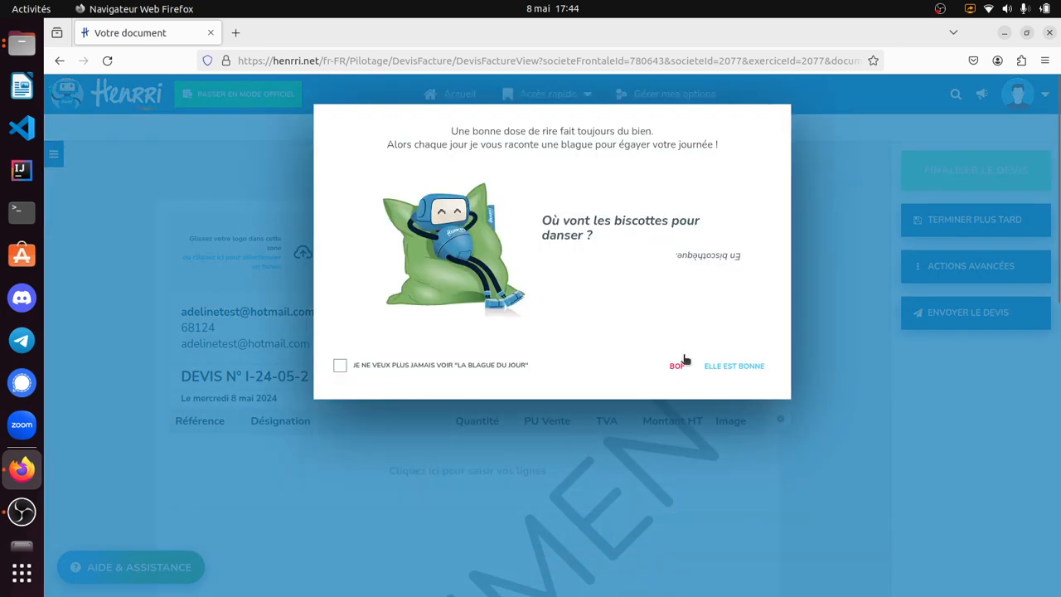
left_click(746, 368)
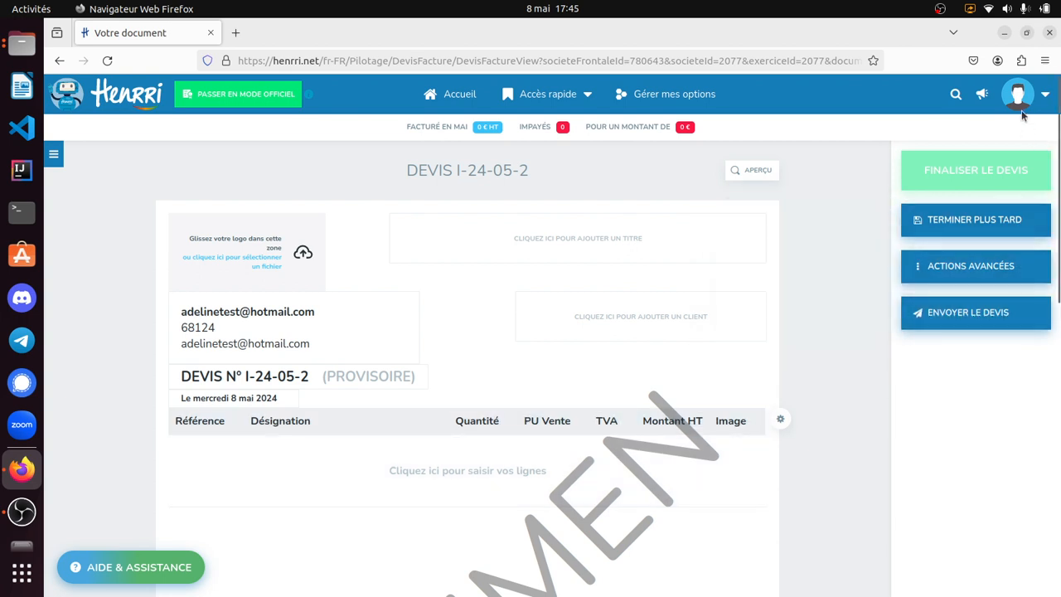
- Open the user account's contact card from the profile settings and validate it
mouse_move(1030, 106)
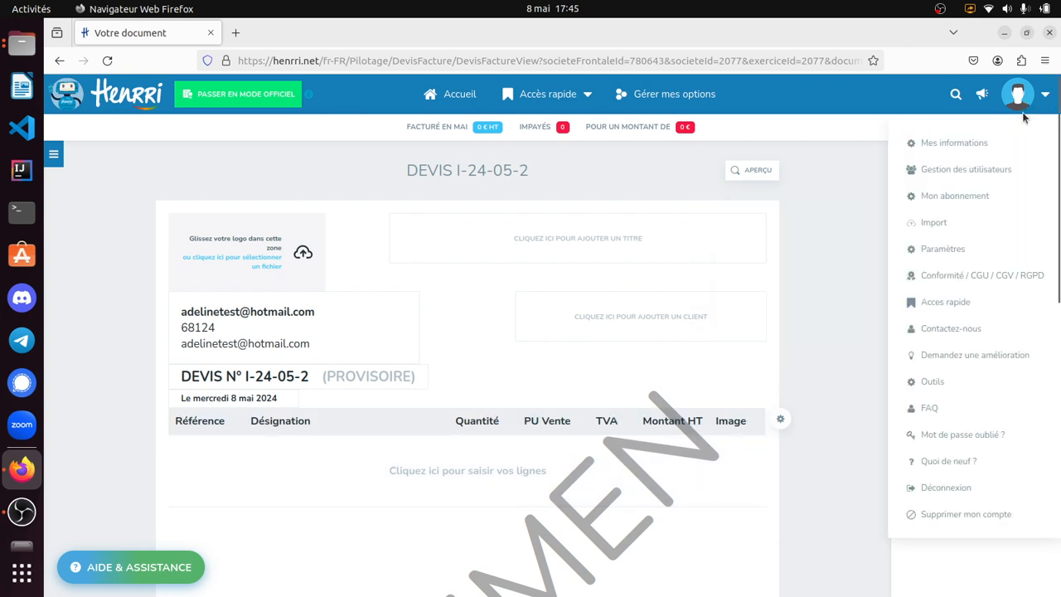
mouse_move(984, 147)
left_click(844, 156)
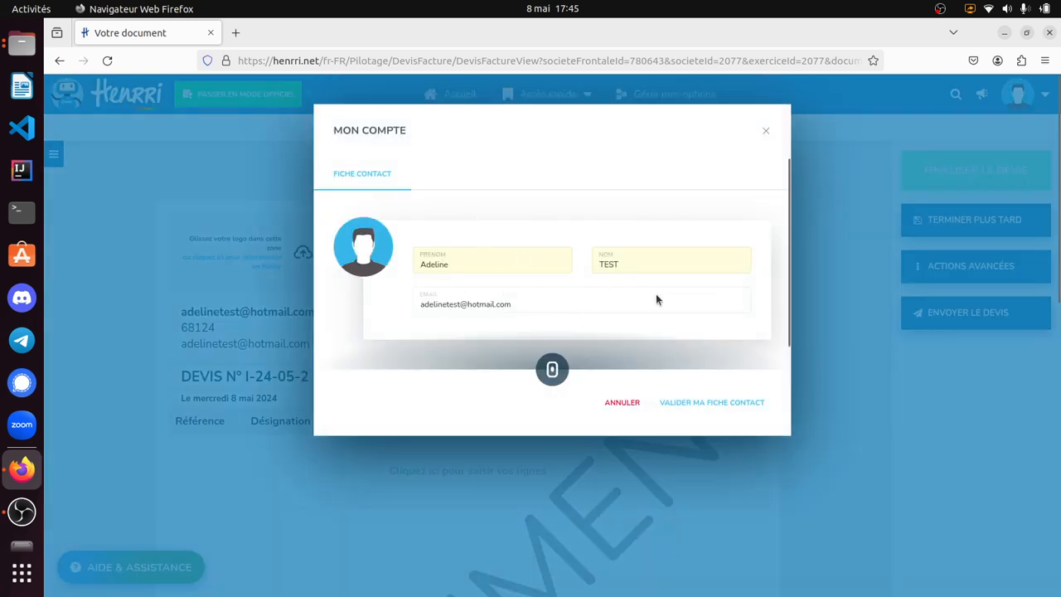
scroll(571, 315, "down", 1)
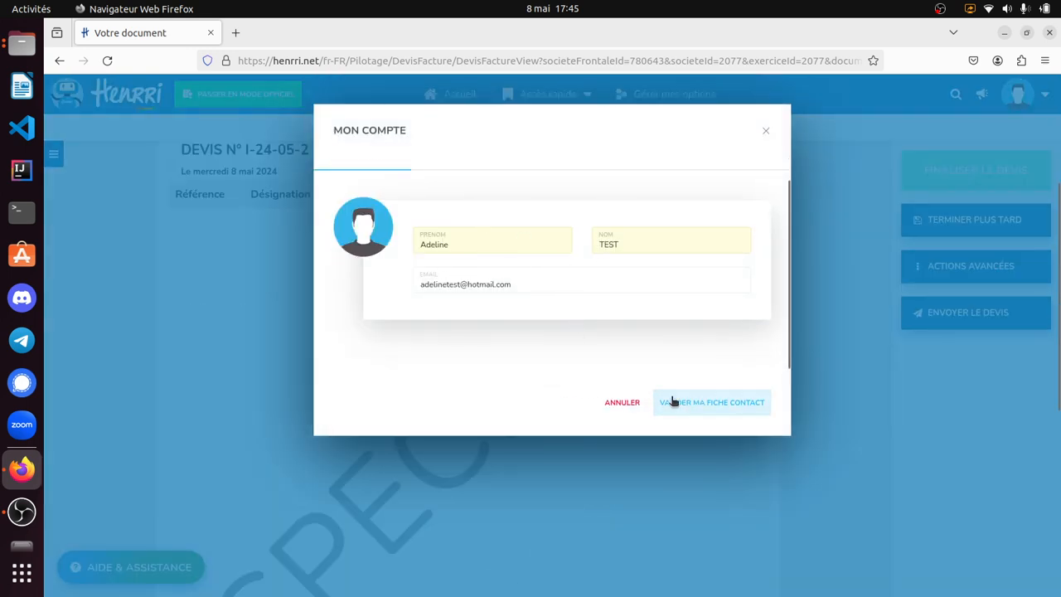
left_click(672, 402)
- Open the company's contact details form from the profile settings
mouse_move(1016, 95)
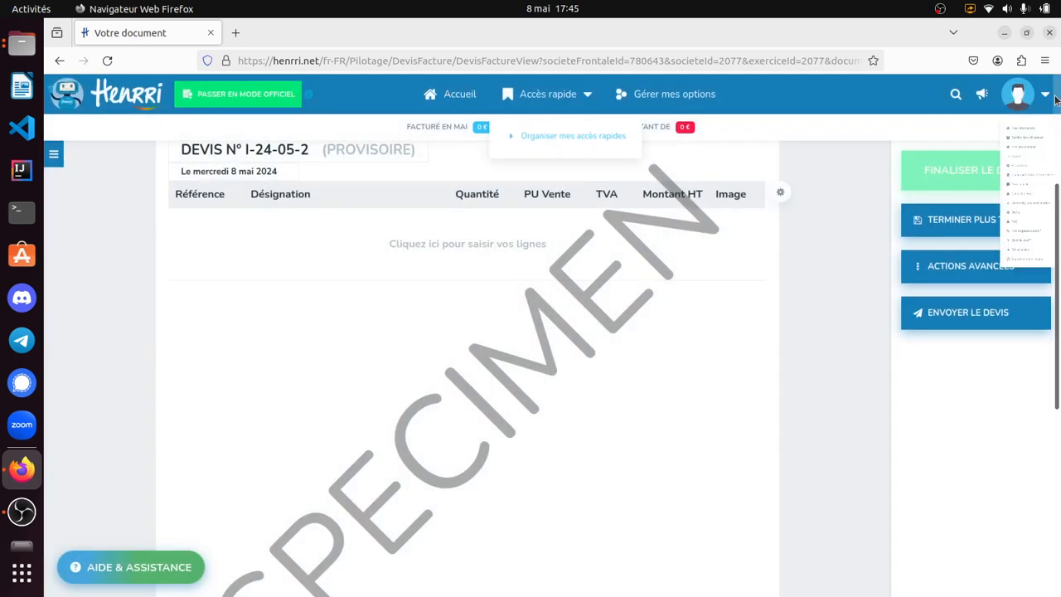
mouse_move(968, 145)
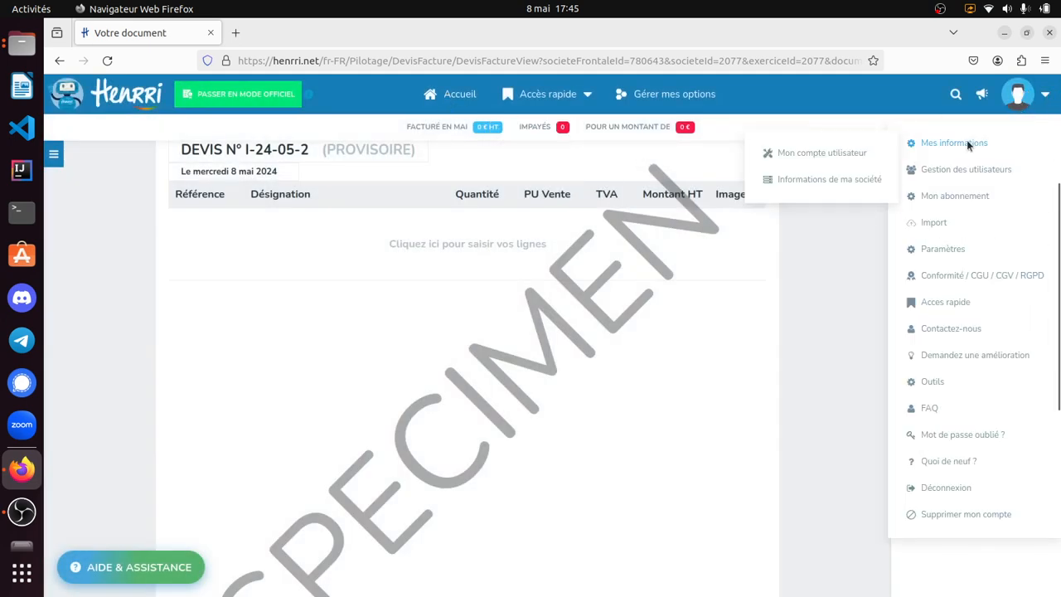
left_click(808, 183)
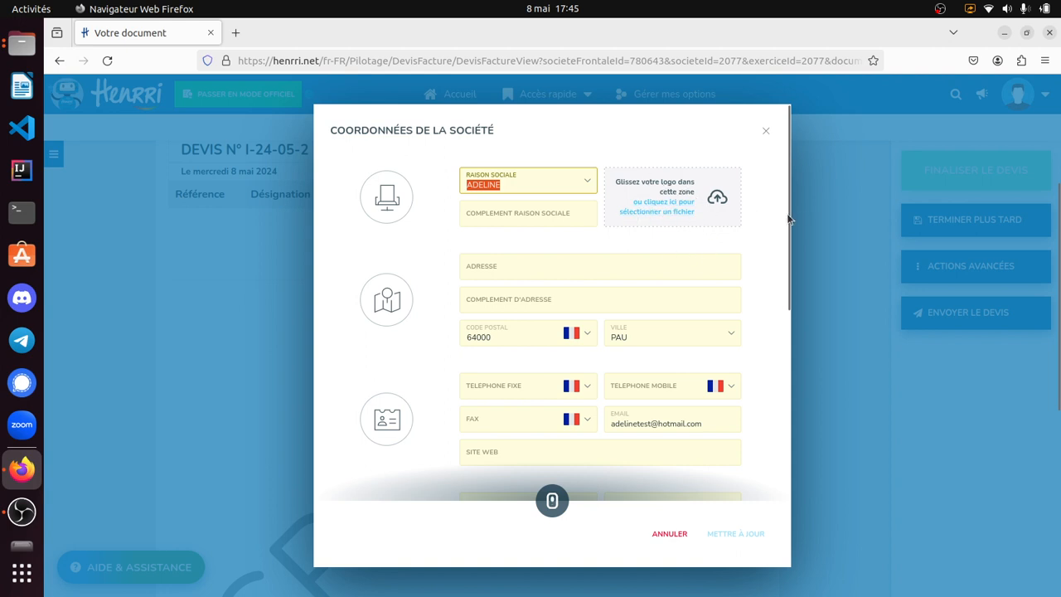
- Preview logo-png.png from the Vista Logos folder in the image viewer and return to the company details form
left_click(22, 44)
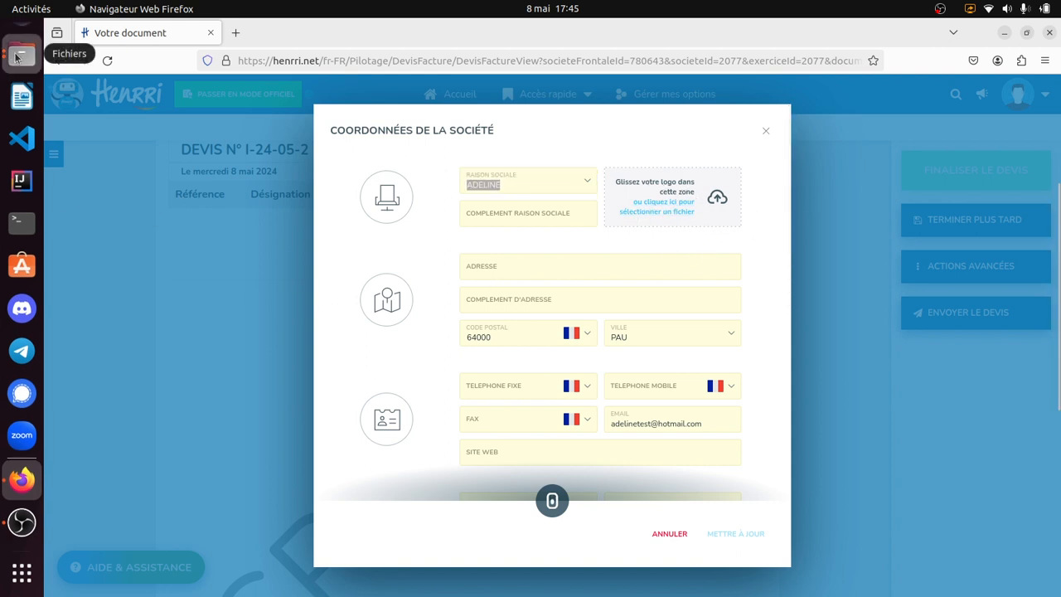
left_click_drag(0, 330, 798, 295)
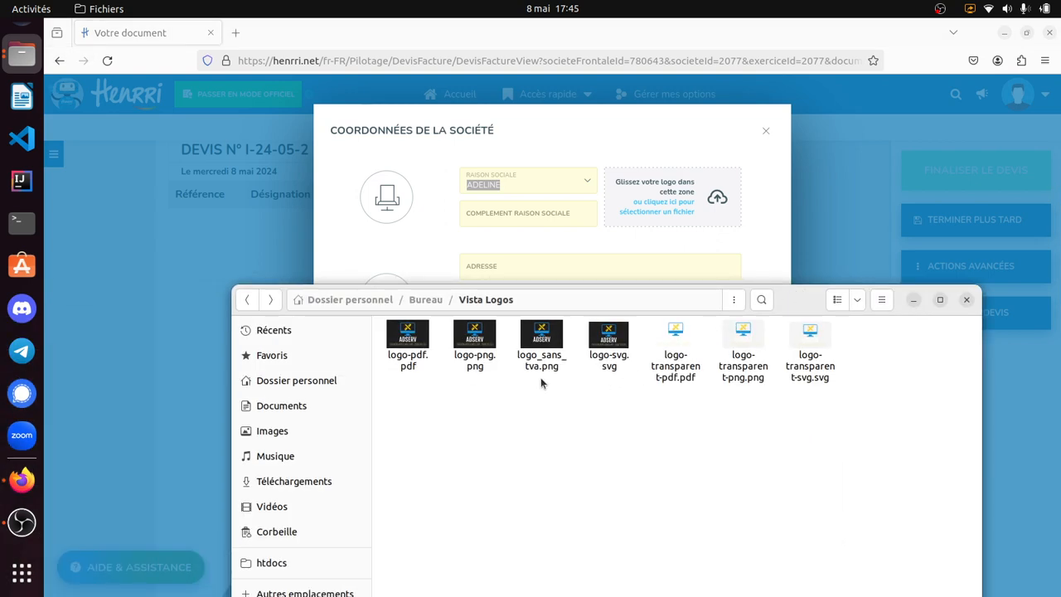
left_click(479, 360)
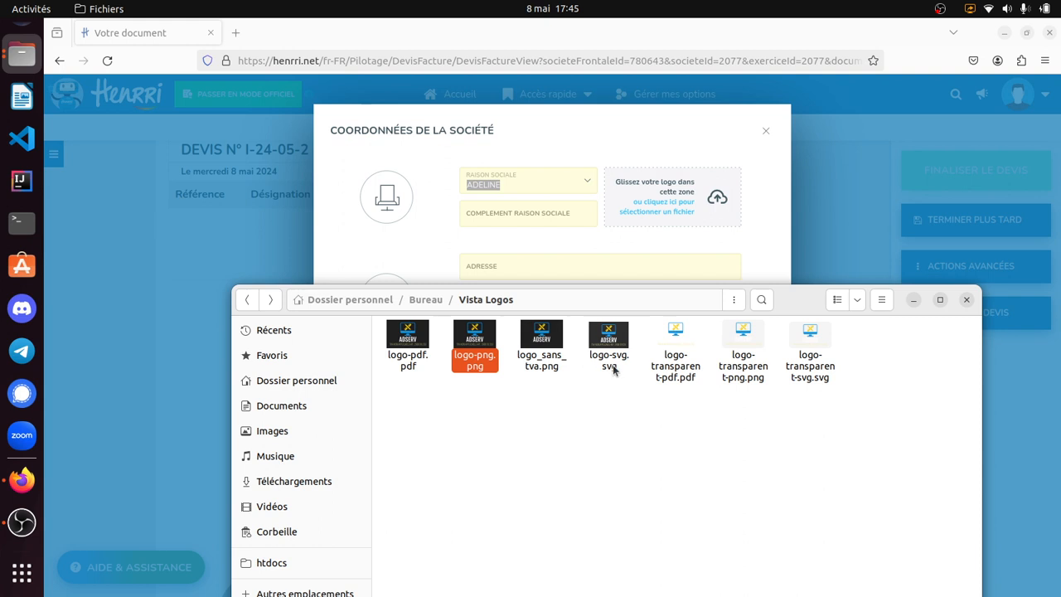
key("Return")
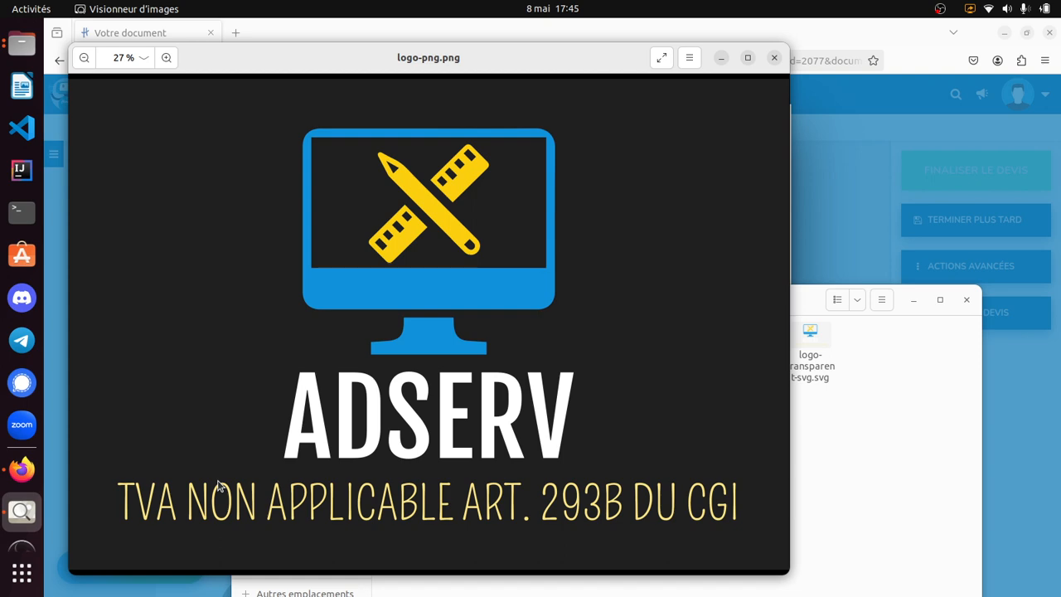
left_click(721, 58)
left_click(589, 252)
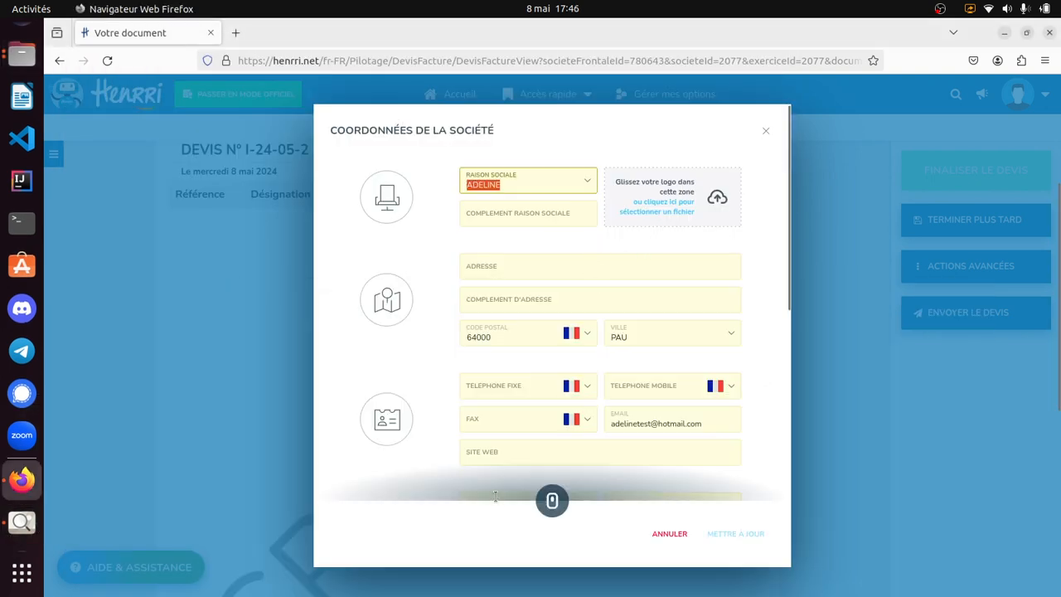
- Add logo-png.png from the Vista Logos folder as the company logo in the company details form
scroll(580, 290, "down", 2)
left_click(496, 381)
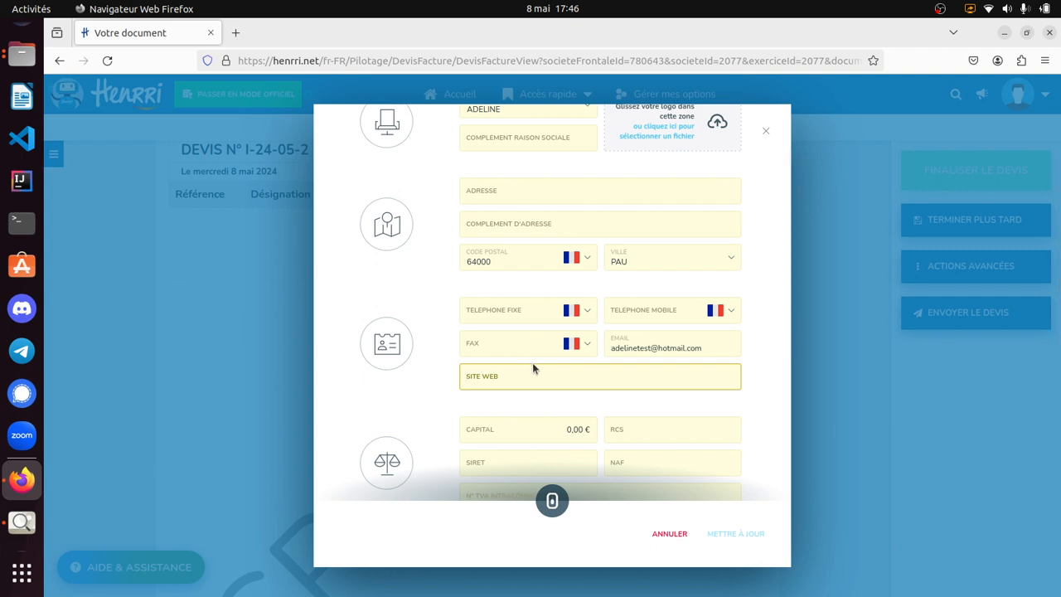
scroll(532, 362, "up", 2)
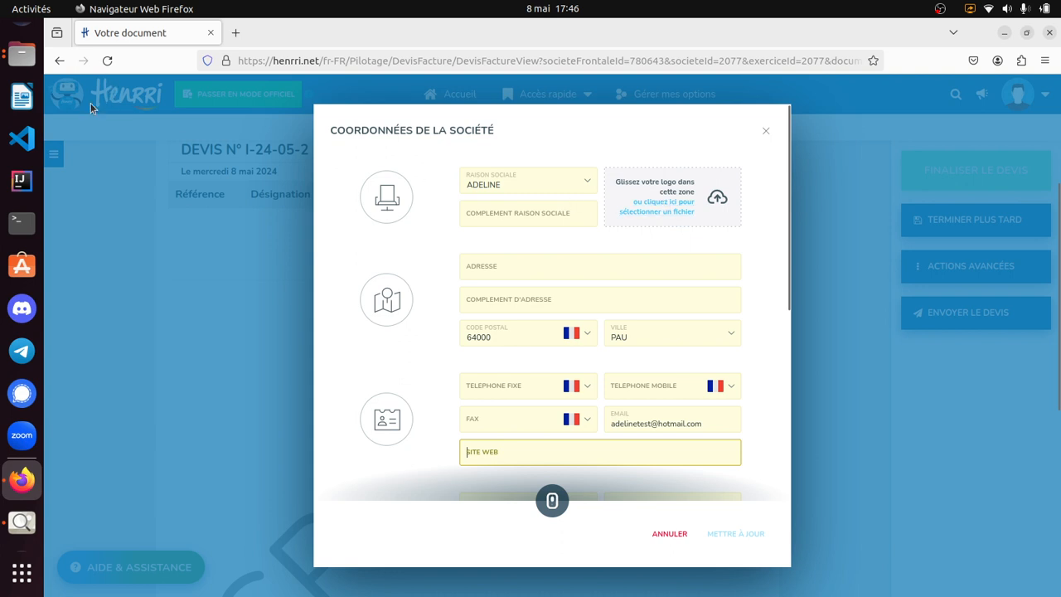
left_click(21, 54)
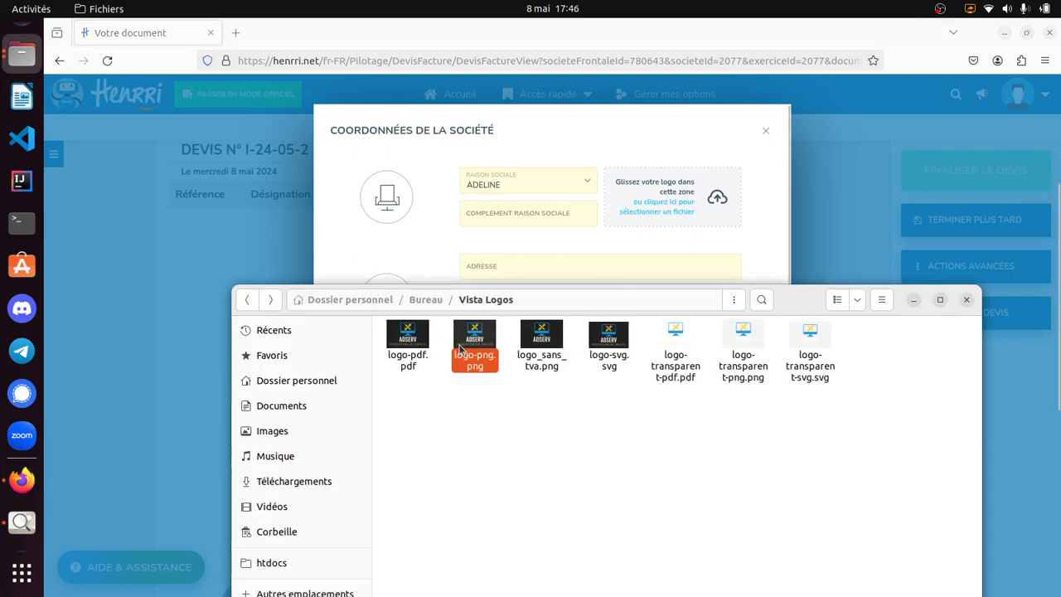
left_click_drag(473, 339, 669, 205)
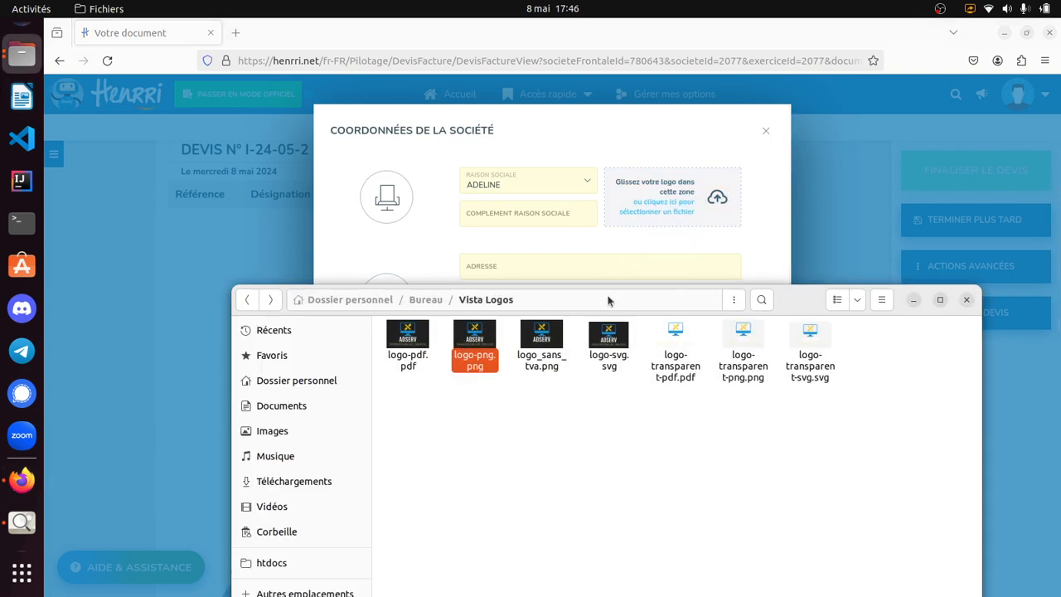
left_click(425, 243)
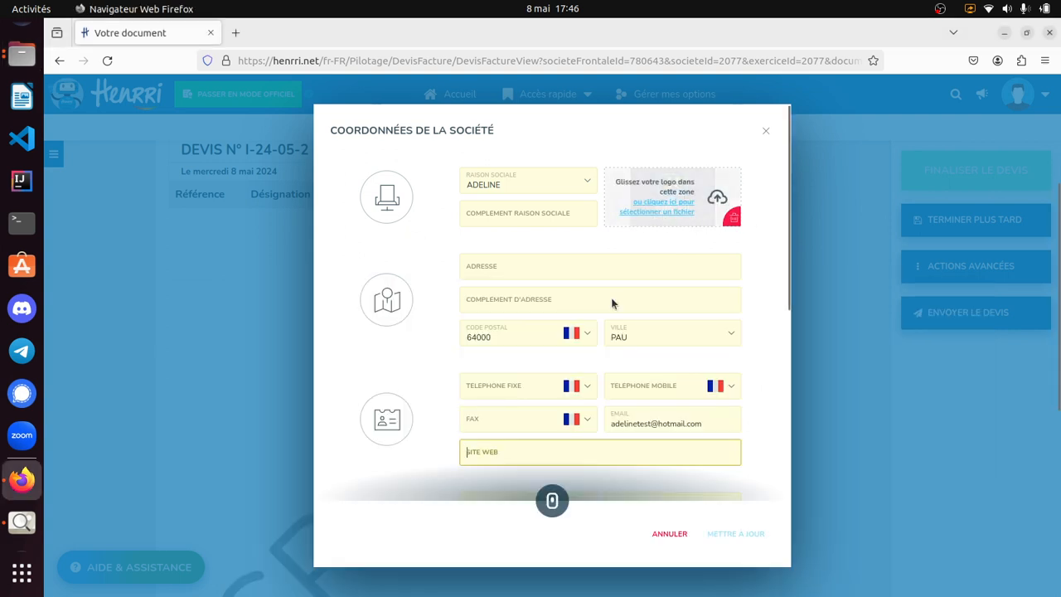
- Enter the company's street address and mobile phone number in the company details
left_click(537, 272)
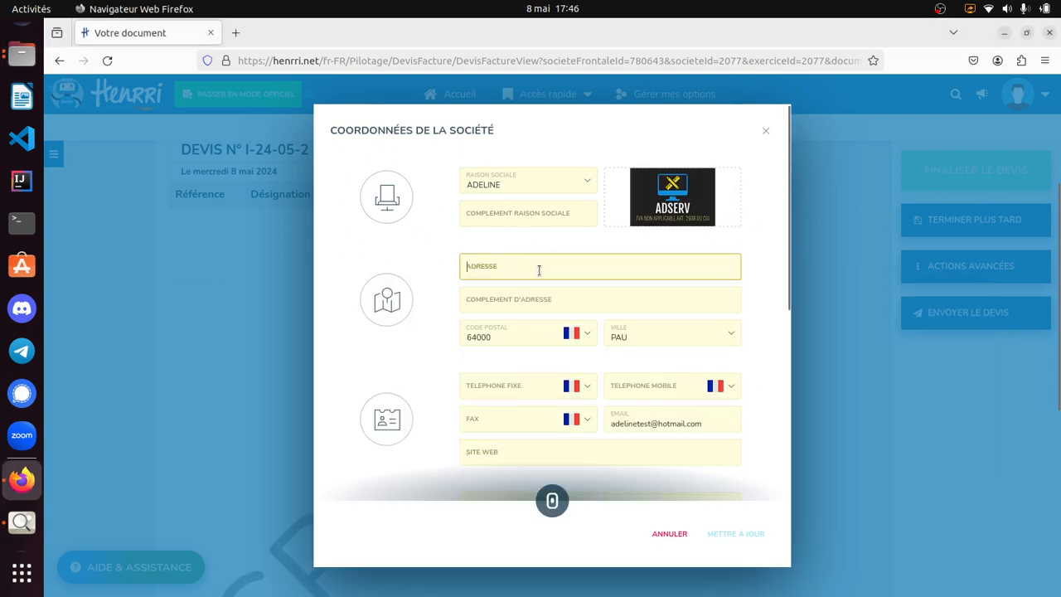
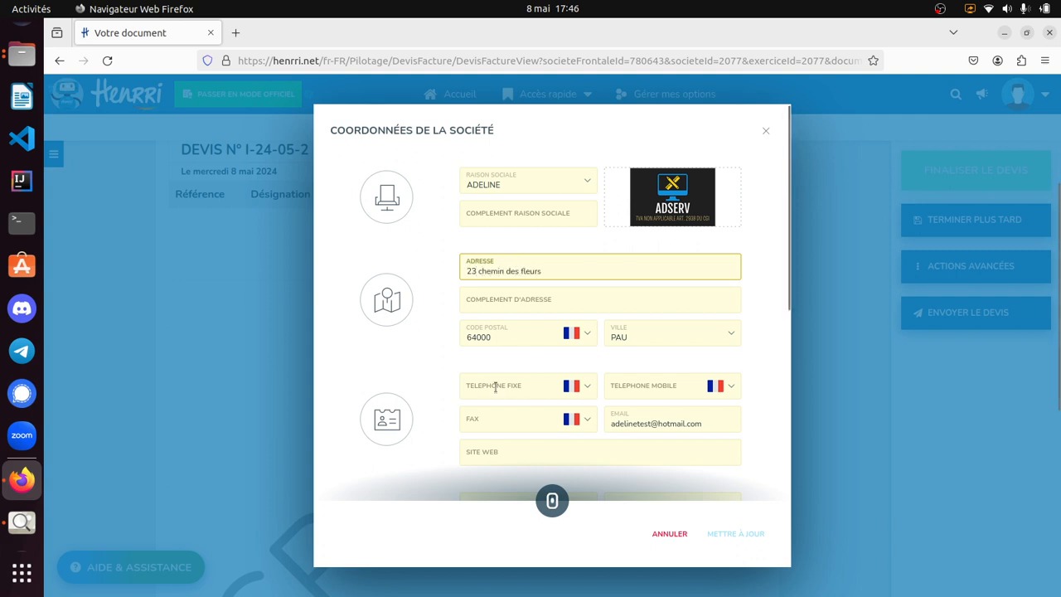
scroll(497, 398, "down", 2)
left_click(624, 312)
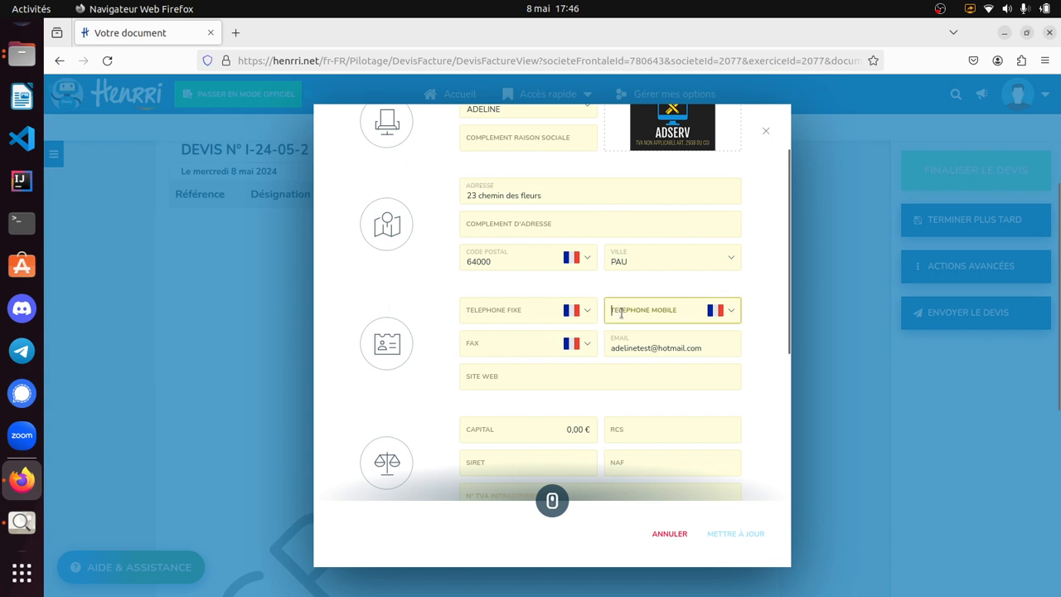
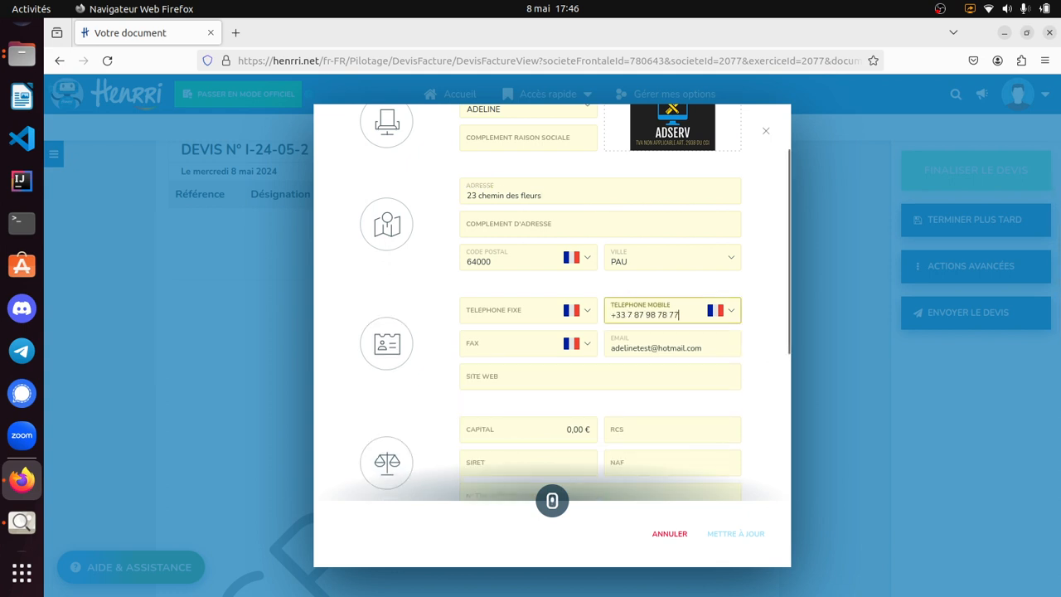
- Review the empty legal and bank fields, certify that the company information is correct, and save the company details
left_click(552, 377)
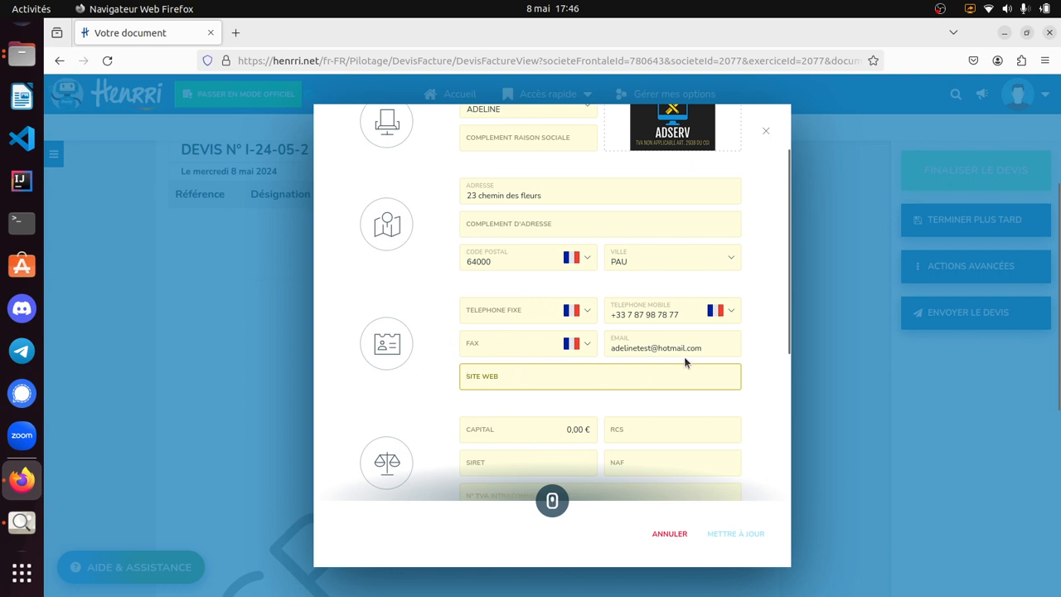
scroll(684, 361, "down", 5)
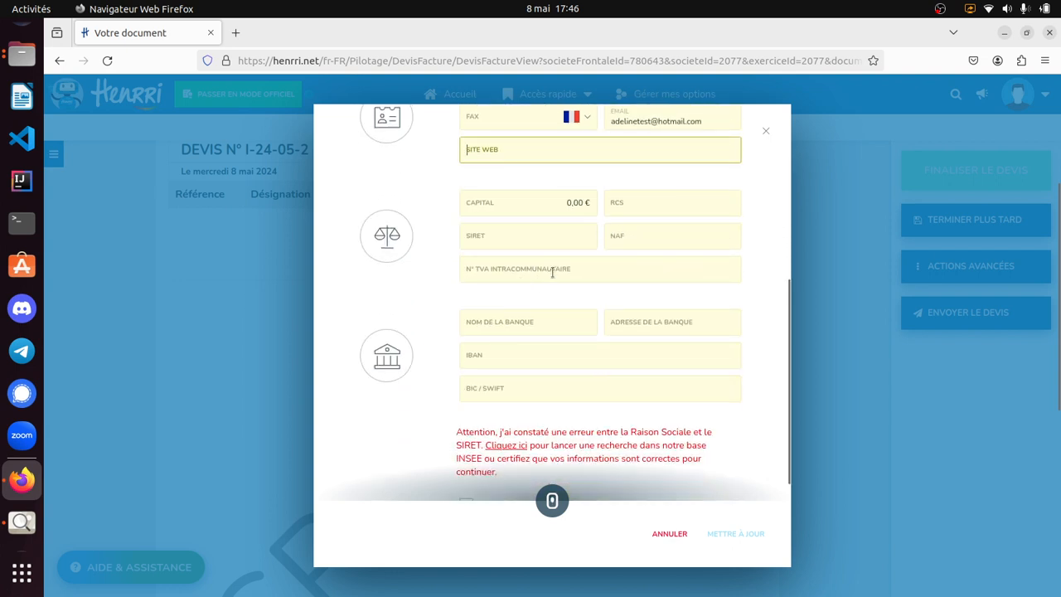
left_click(501, 233)
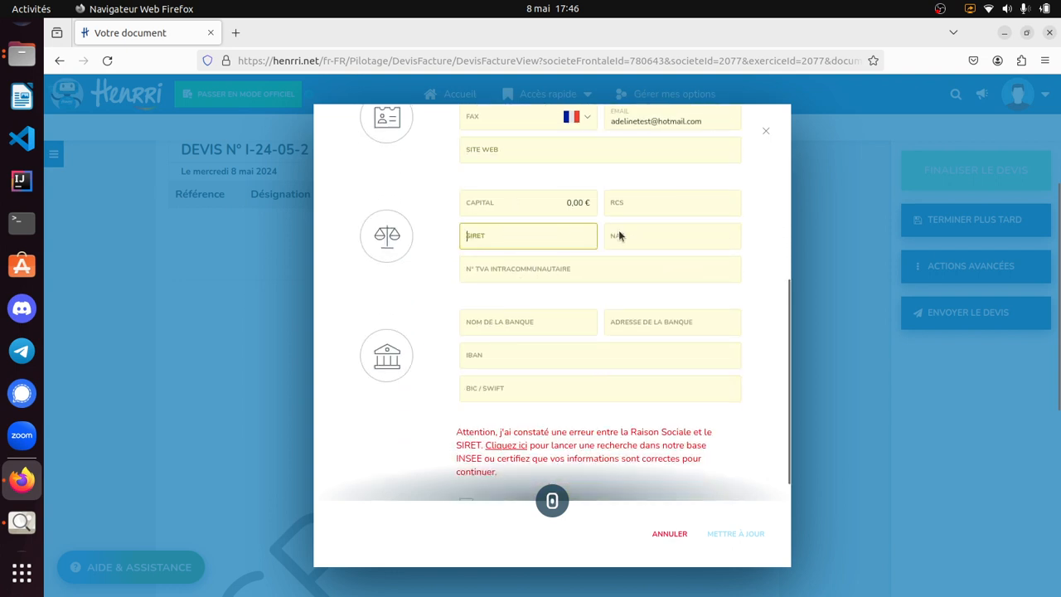
left_click(486, 273)
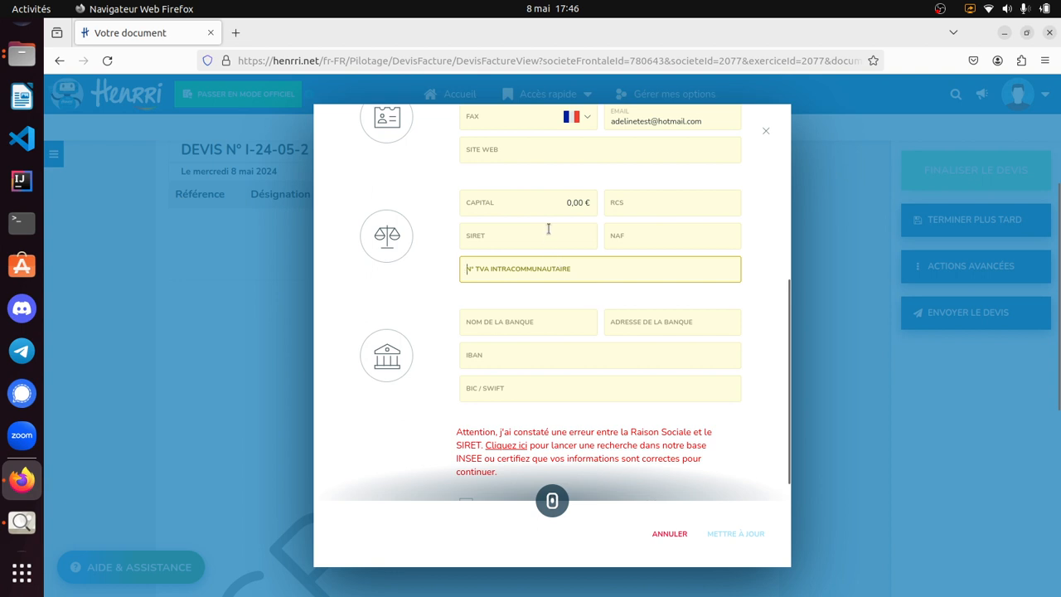
left_click(547, 234)
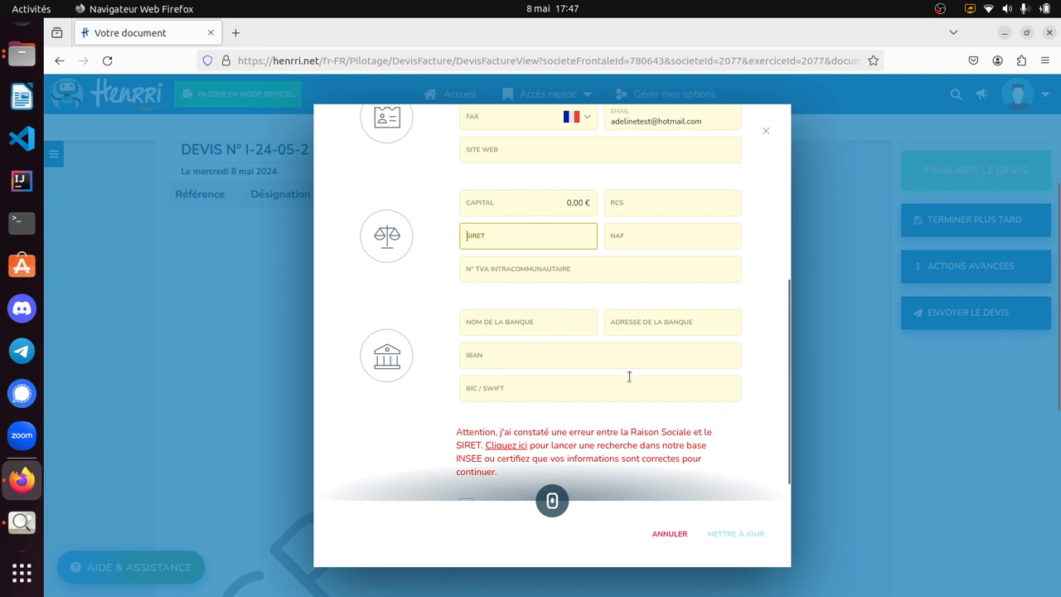
scroll(629, 376, "down", 1)
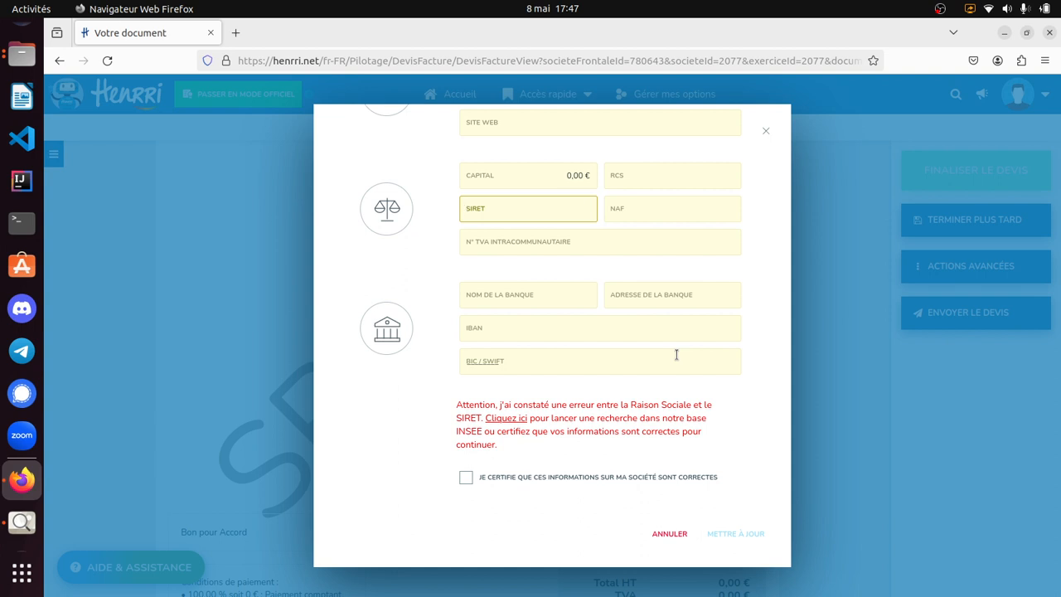
left_click(656, 478)
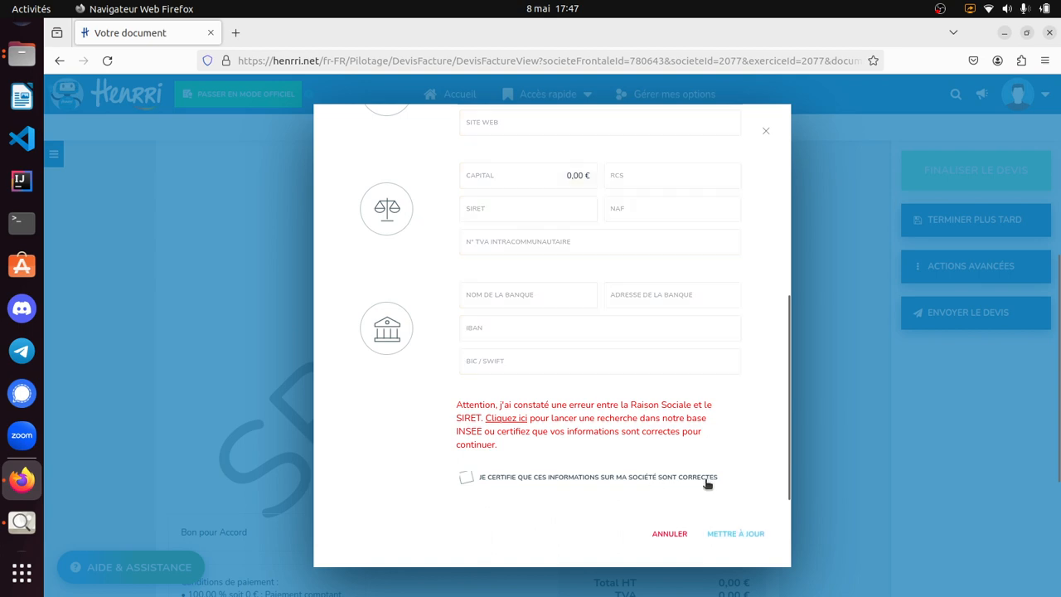
left_click(761, 541)
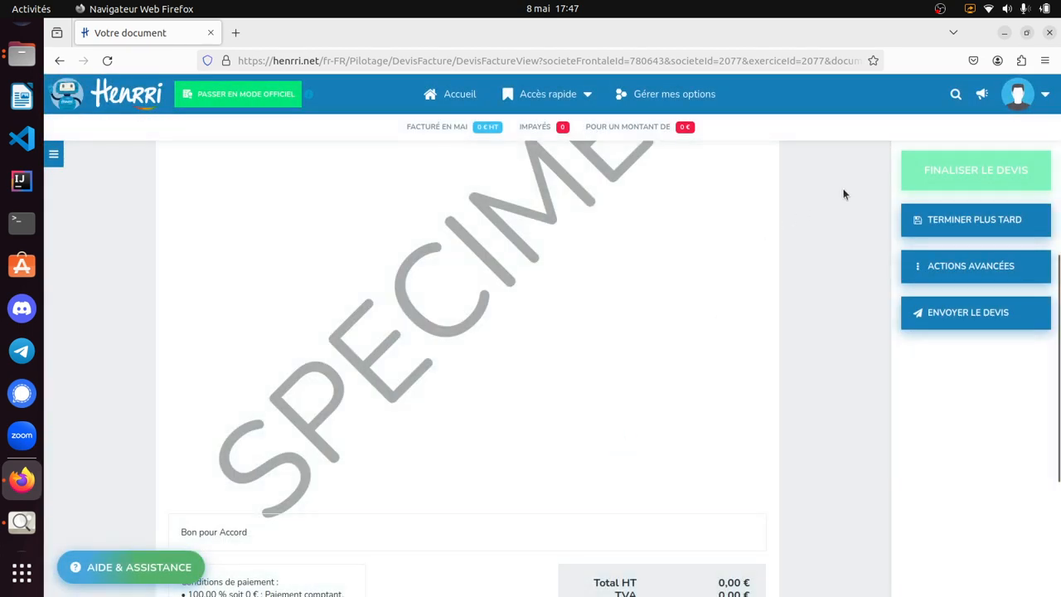
- Open the page presenting the available subscription plans for the account
left_click(1030, 102)
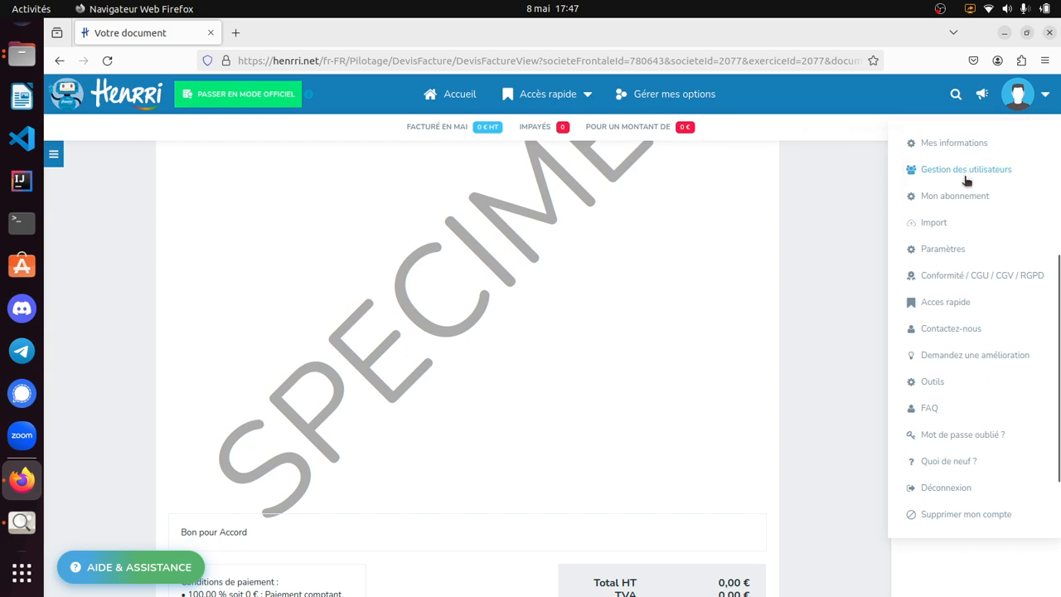
mouse_move(947, 201)
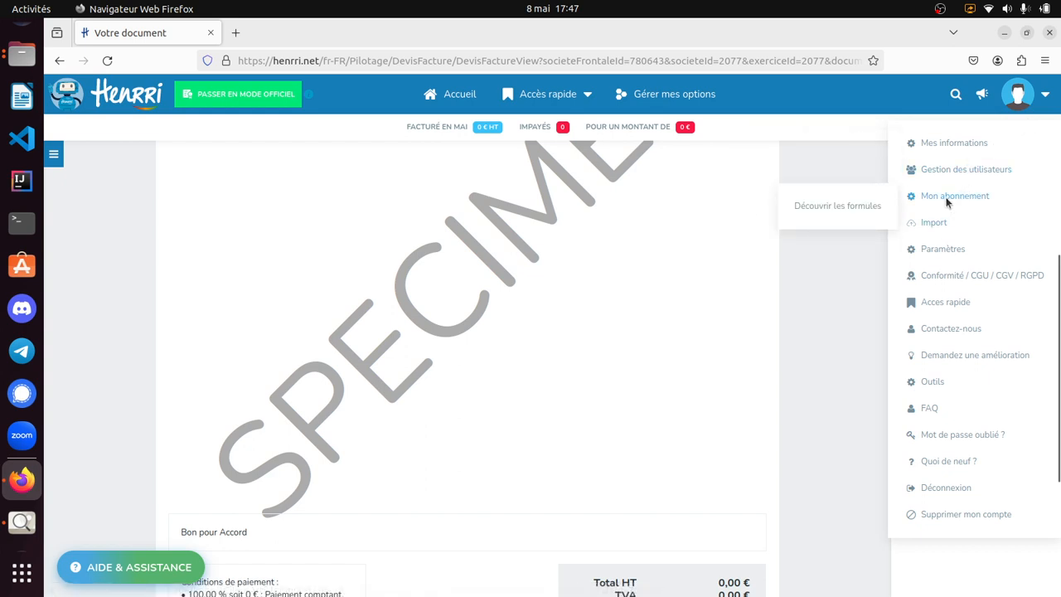
left_click(853, 208)
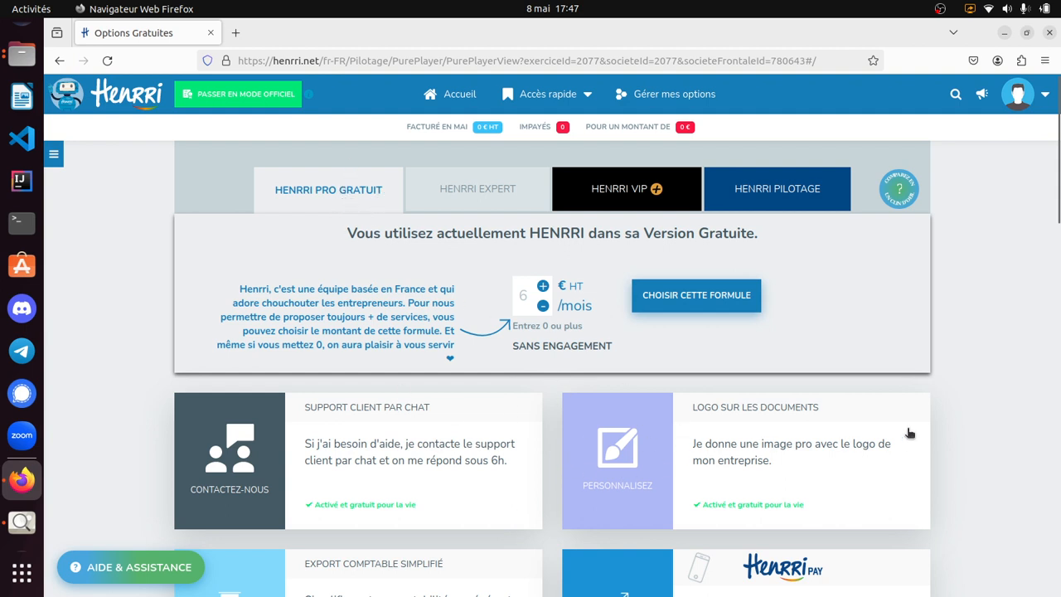
- Look through the account options, return to the home page and allow the site to access the location
left_click(1017, 94)
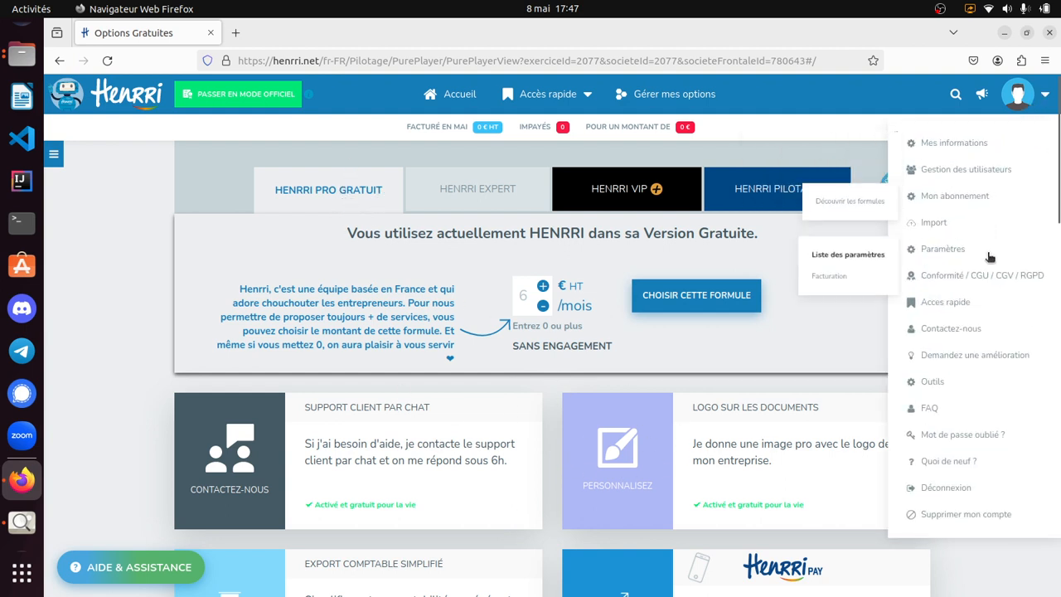
mouse_move(981, 286)
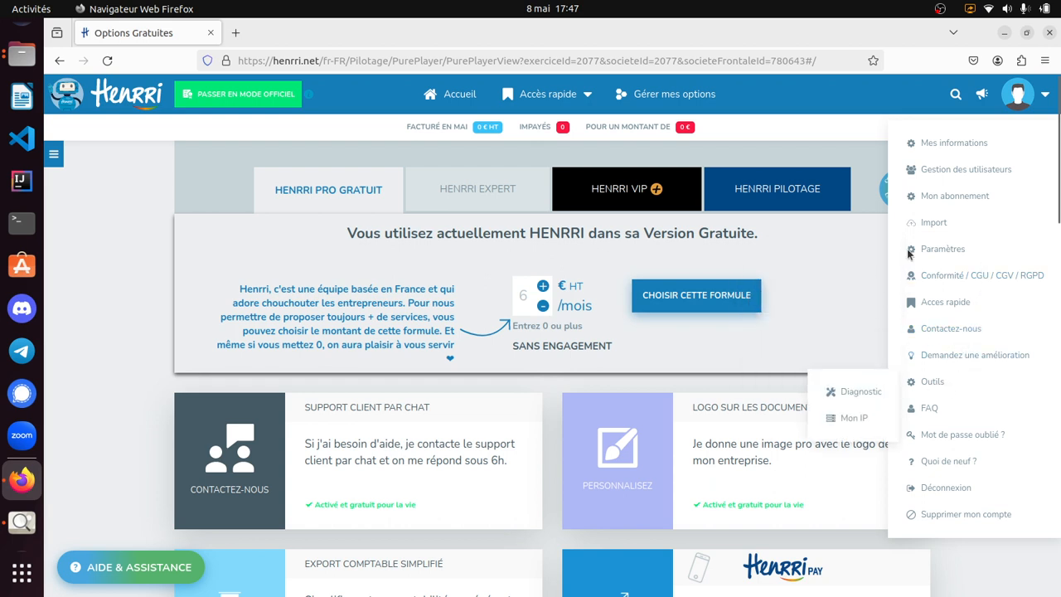
left_click(458, 93)
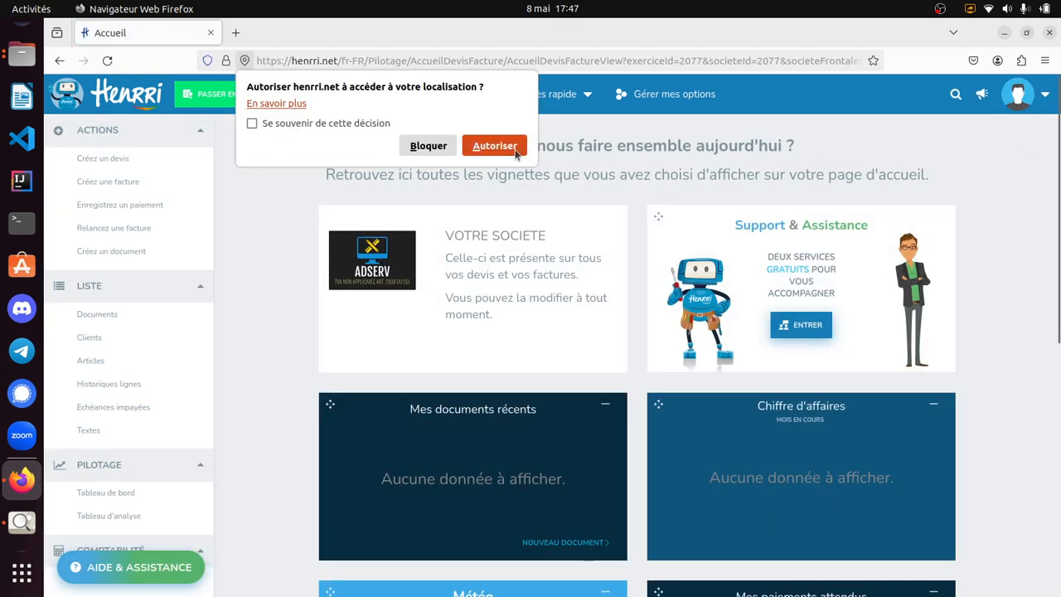
left_click(494, 145)
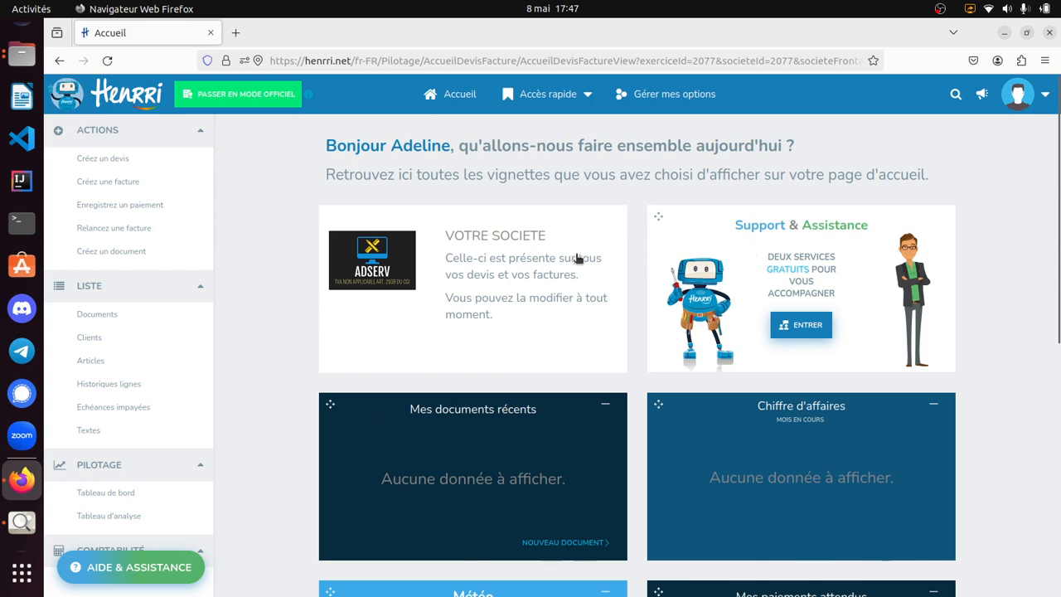
- Open the company details from the home page, look them over and close the form without updating it
left_click(538, 268)
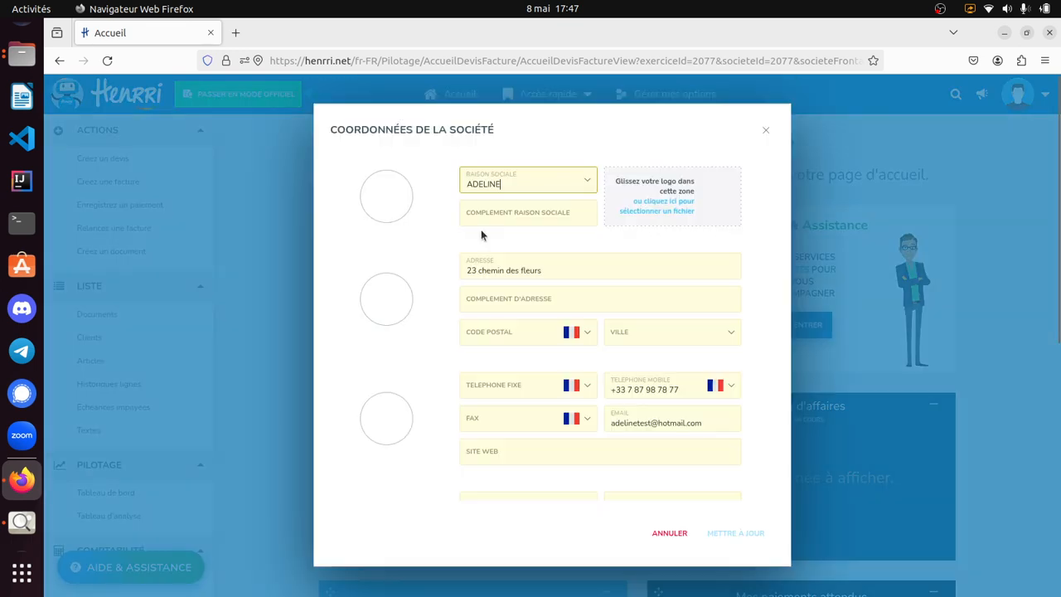
scroll(477, 277, "down", 5)
scroll(477, 277, "up", 5)
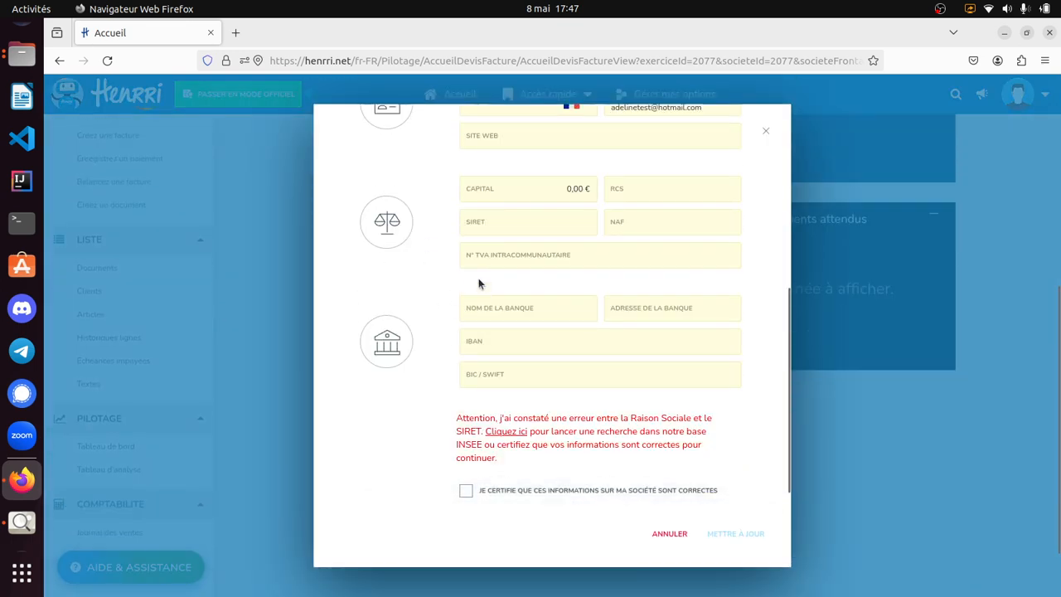
left_click(257, 281)
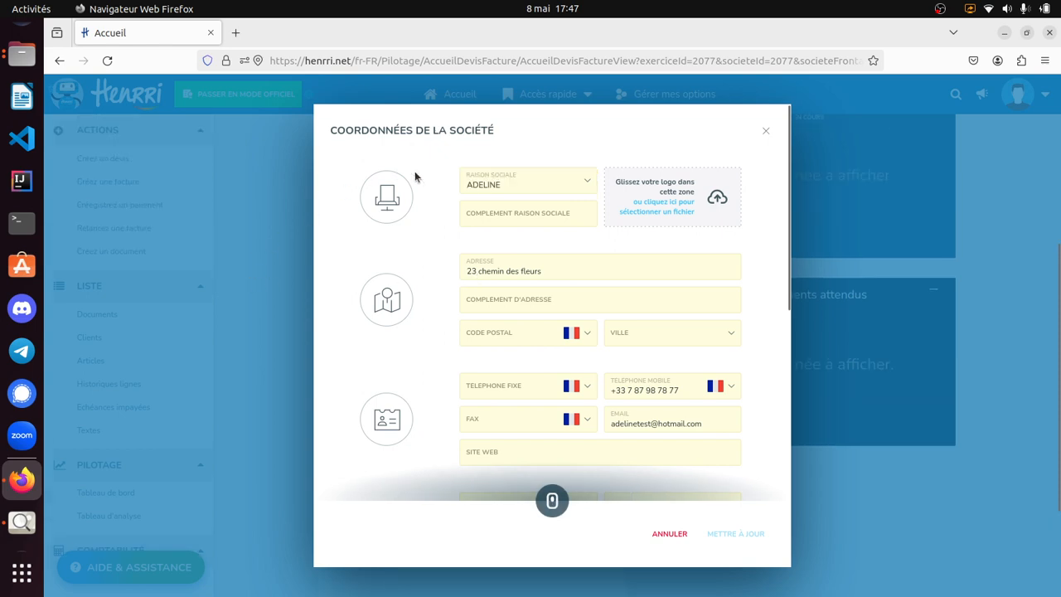
left_click(765, 134)
scroll(486, 244, "up", 4)
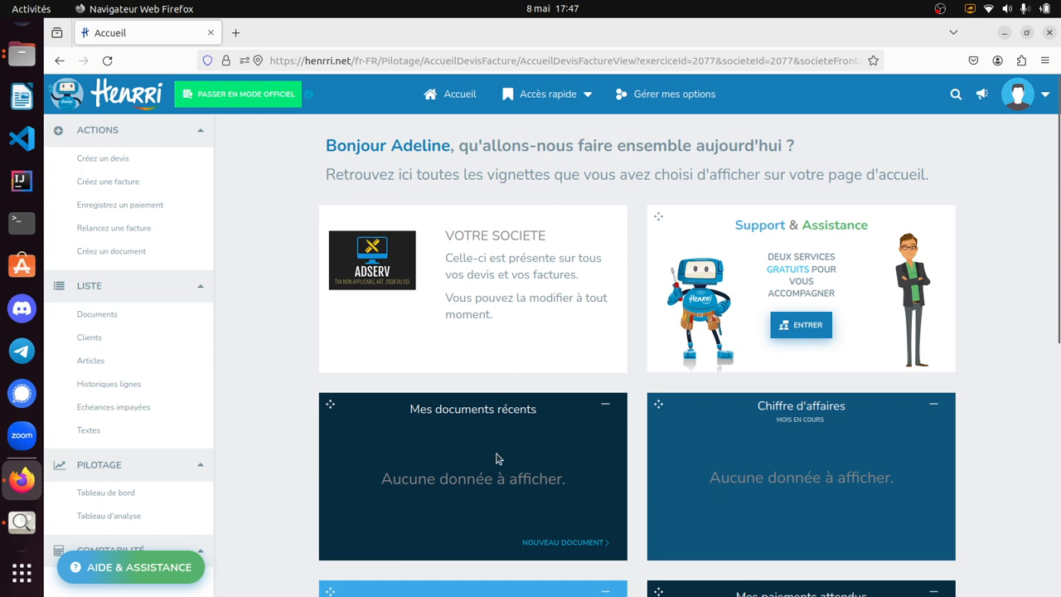
- Examine the home page tiles for recent documents, revenue, weather and expected payments
scroll(498, 442, "down", 2)
scroll(498, 442, "down", 2)
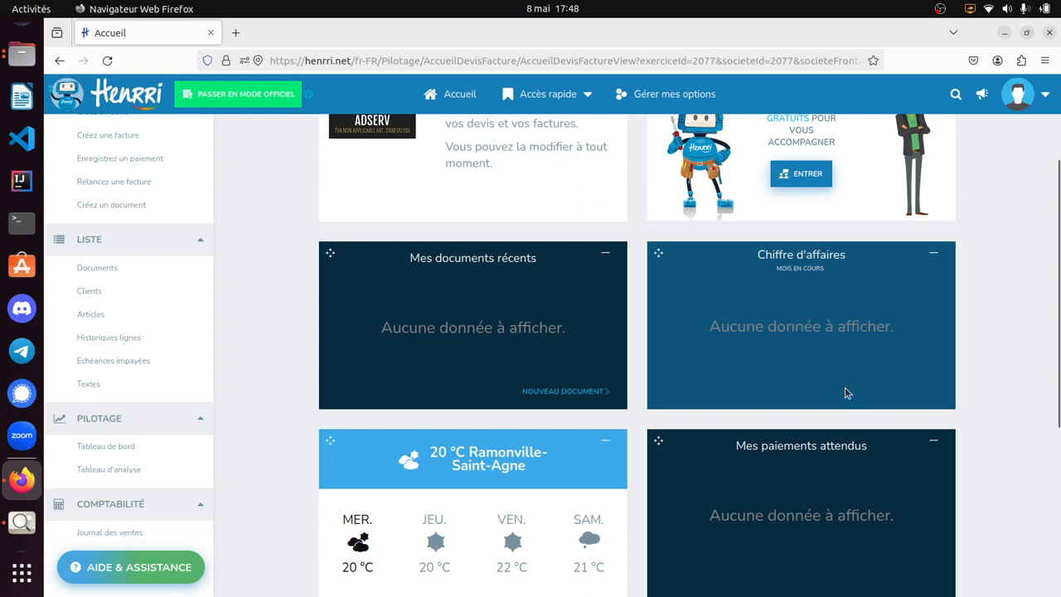
double_click(458, 323)
triple_click(502, 329)
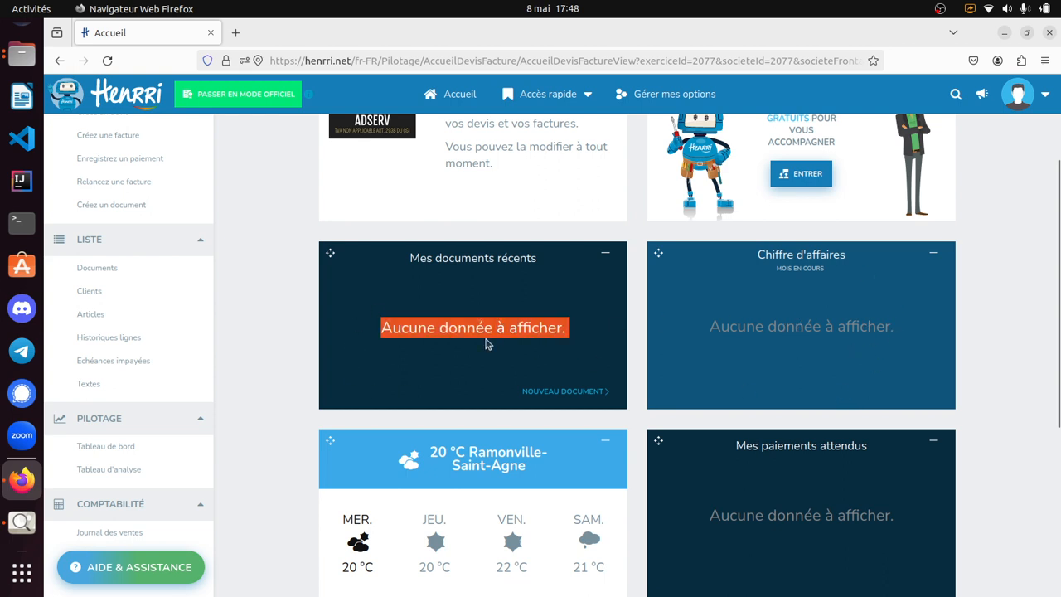
scroll(901, 332, "down", 3)
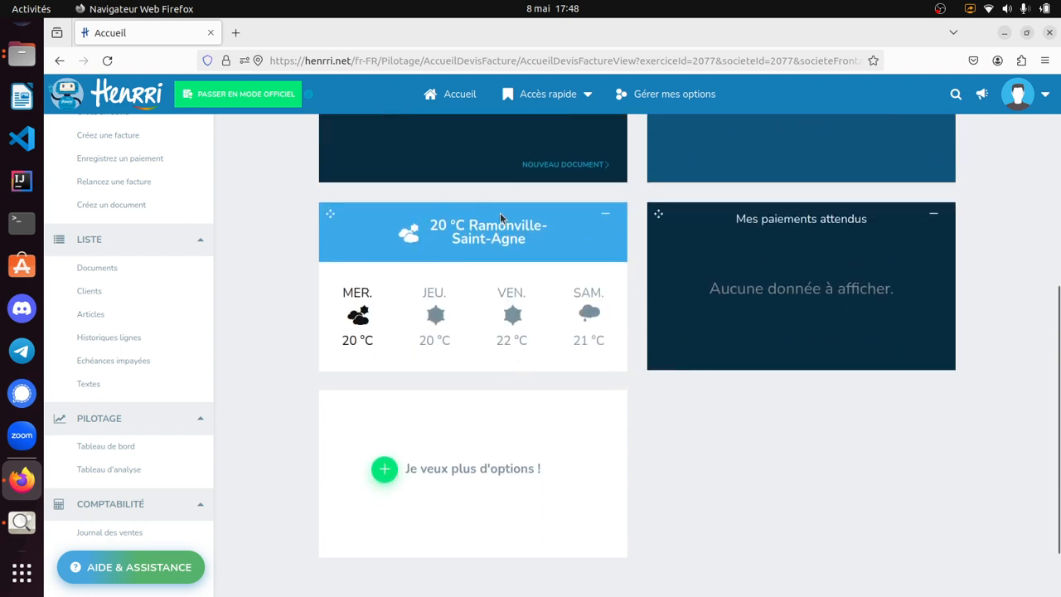
triple_click(483, 226)
left_click(751, 343)
scroll(718, 488, "up", 4)
scroll(713, 487, "up", 2)
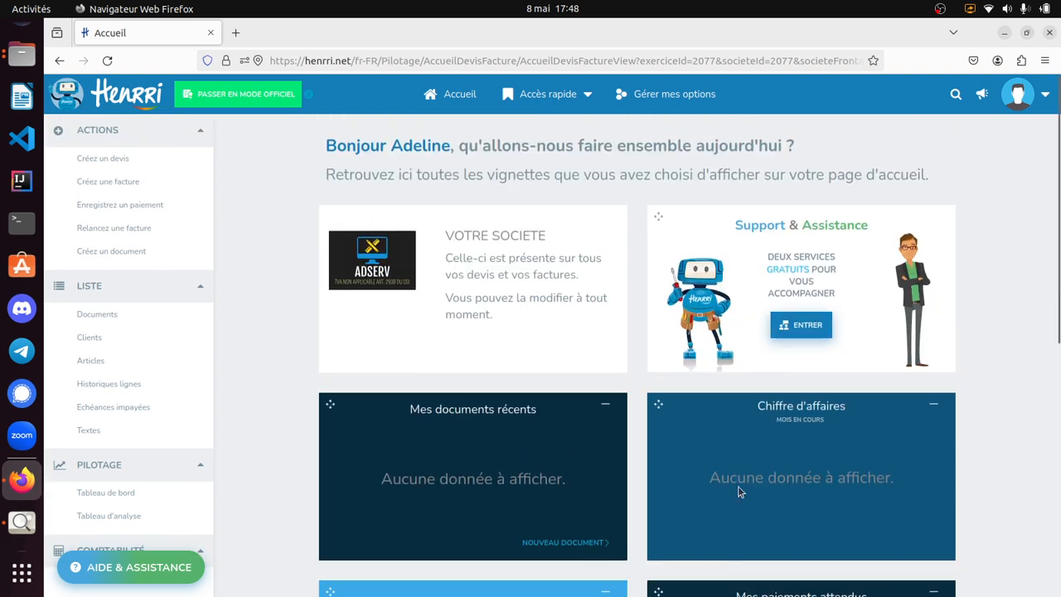
scroll(506, 448, "down", 3)
scroll(750, 587, "down", 3)
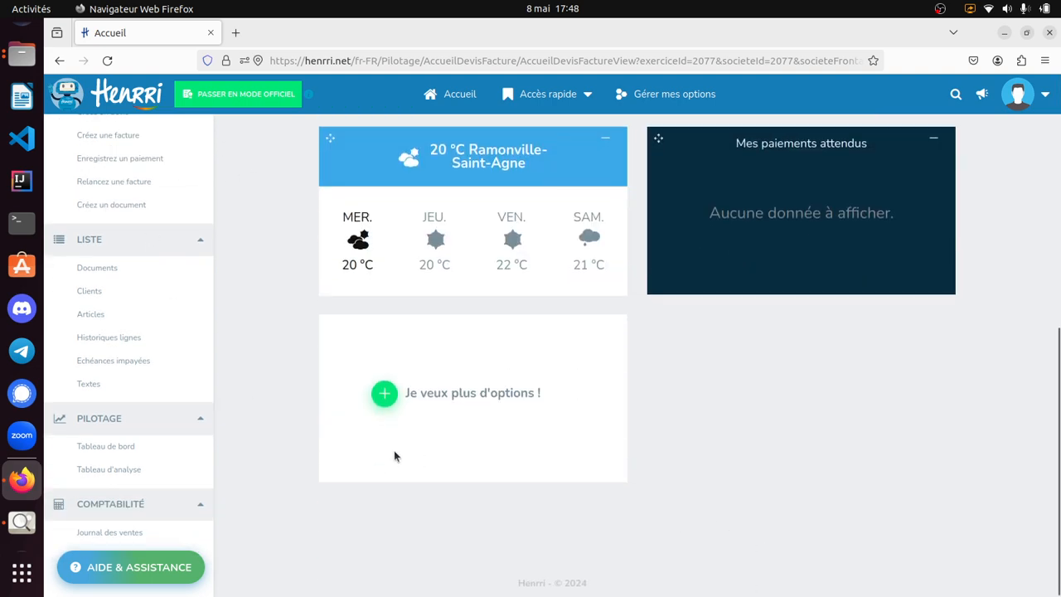
- Open the client list and start a new client record
left_click(83, 291)
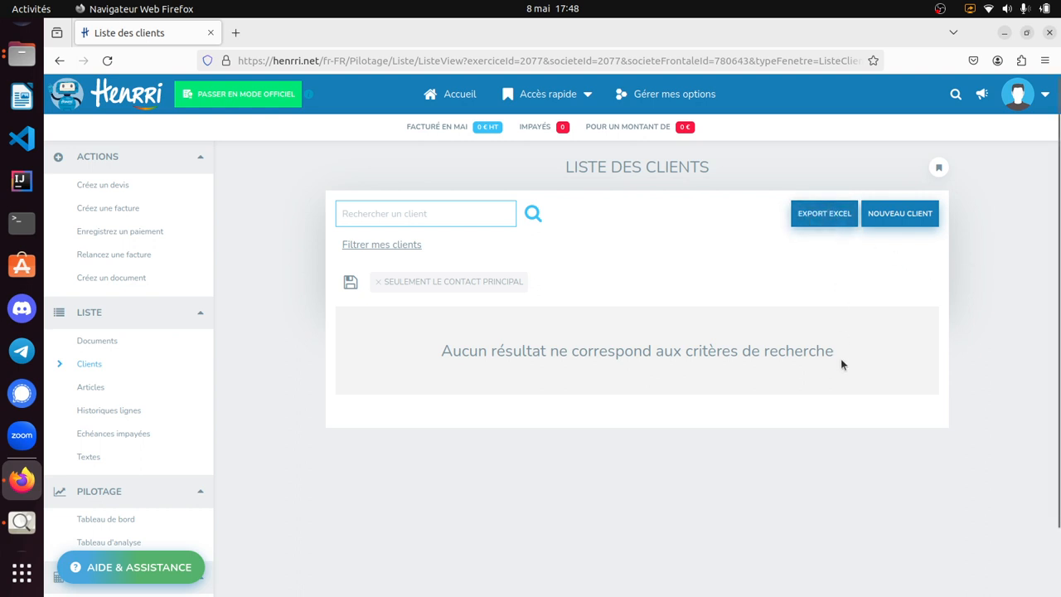
left_click(894, 219)
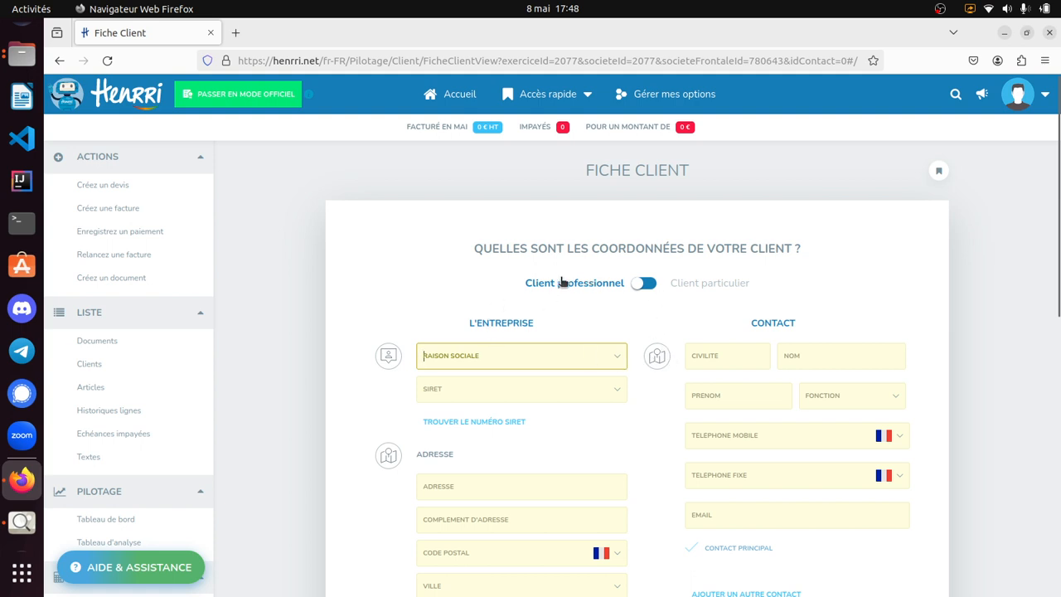
- Open the INSEE lookup for the client's SIRET number, view its search fields and return to the client record
scroll(700, 335, "down", 3)
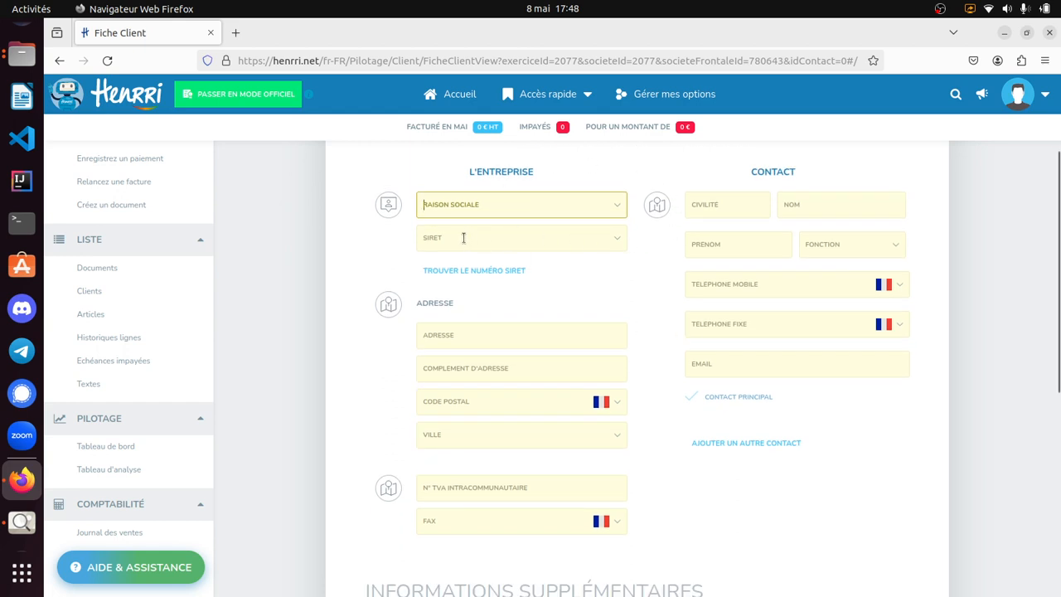
left_click(468, 270)
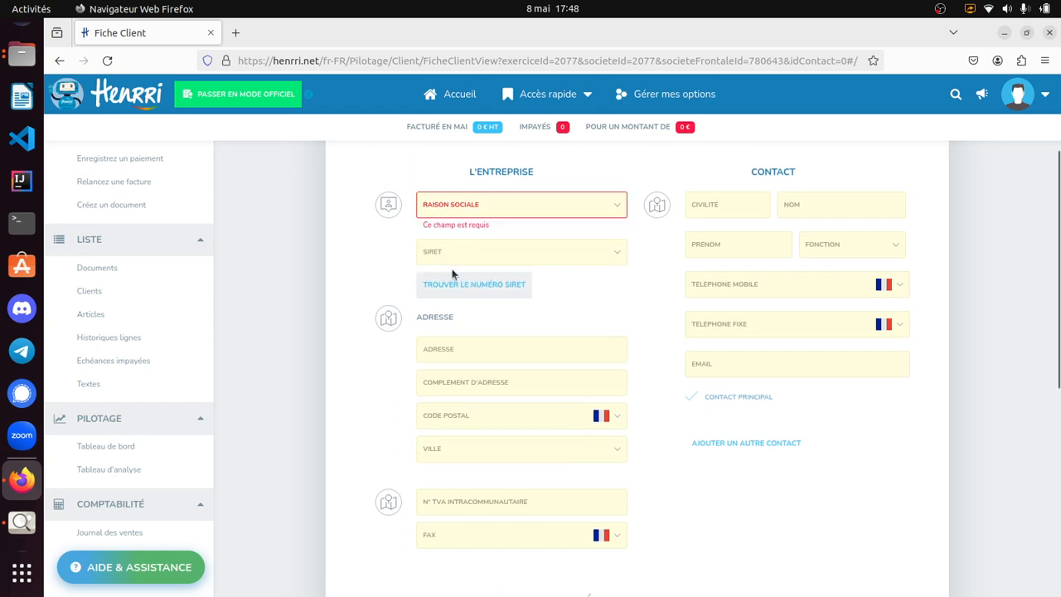
left_click(466, 244)
left_click(478, 293)
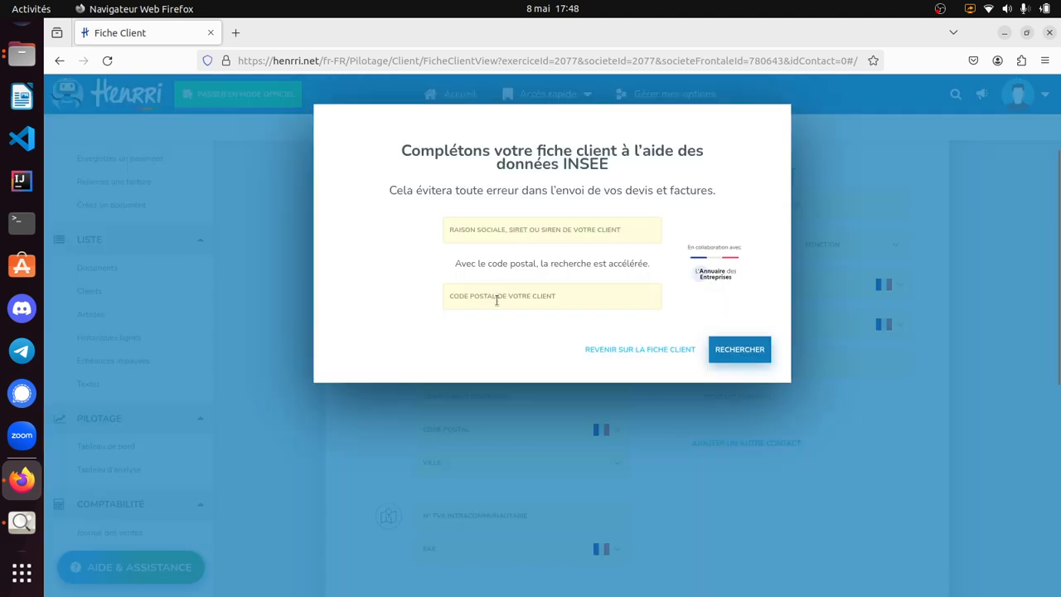
left_click(502, 234)
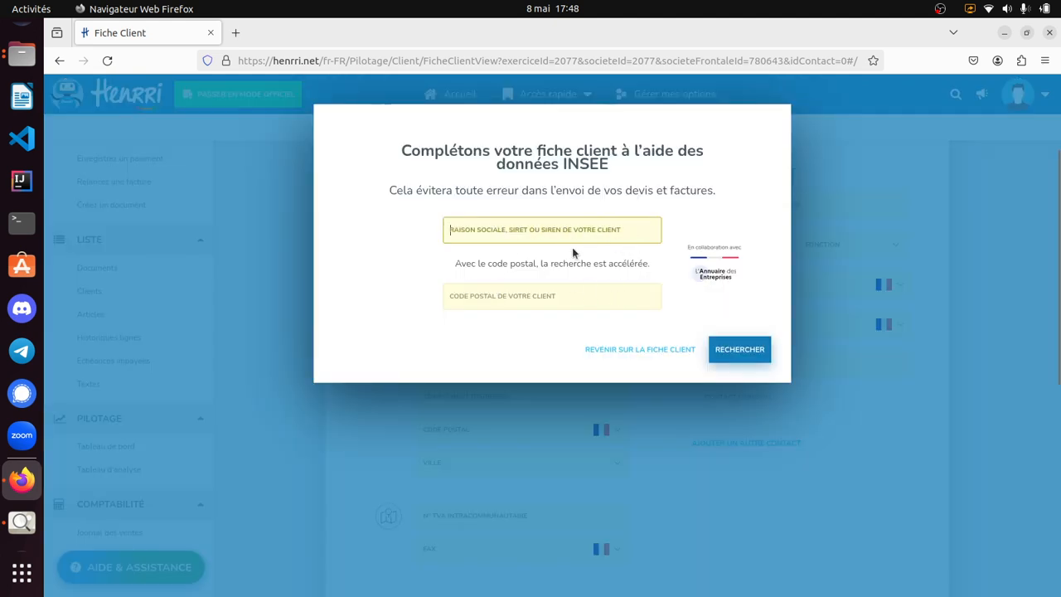
left_click(558, 294)
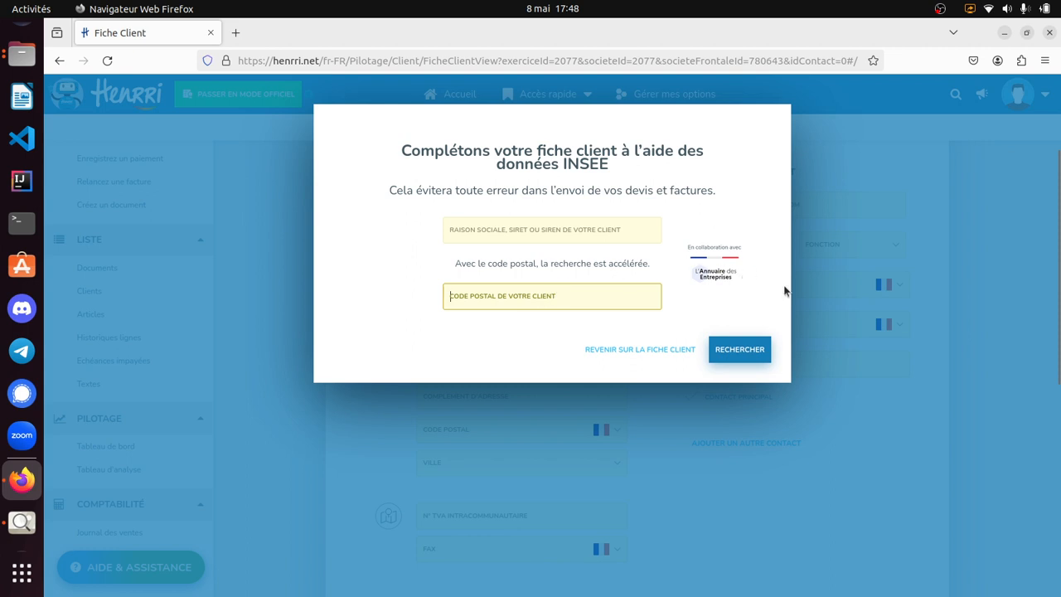
left_click(623, 352)
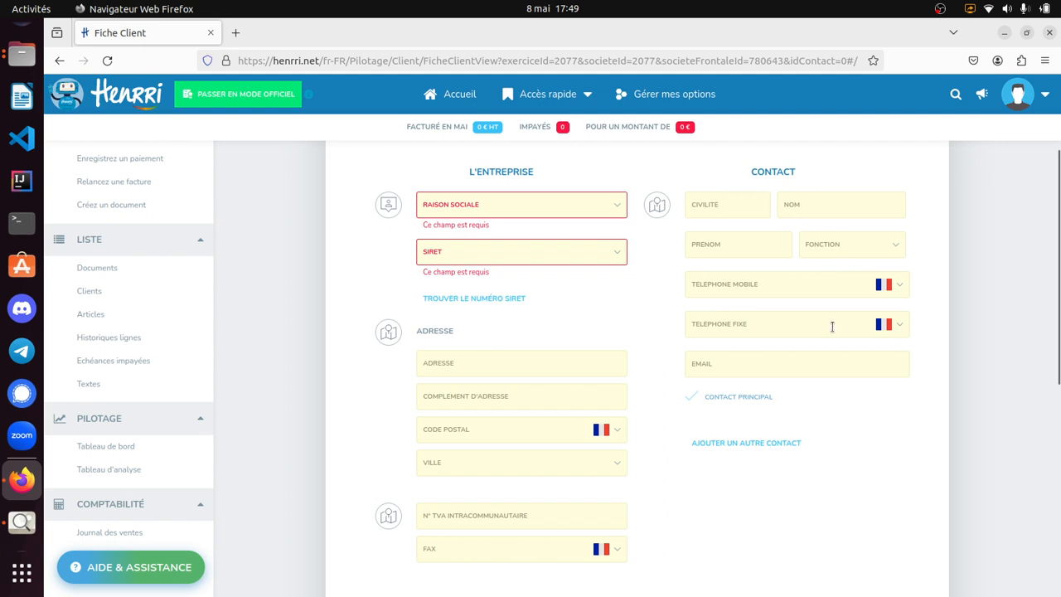
- Examine the professional client's contact fields and additional information, including the available payment terms
left_click(710, 288)
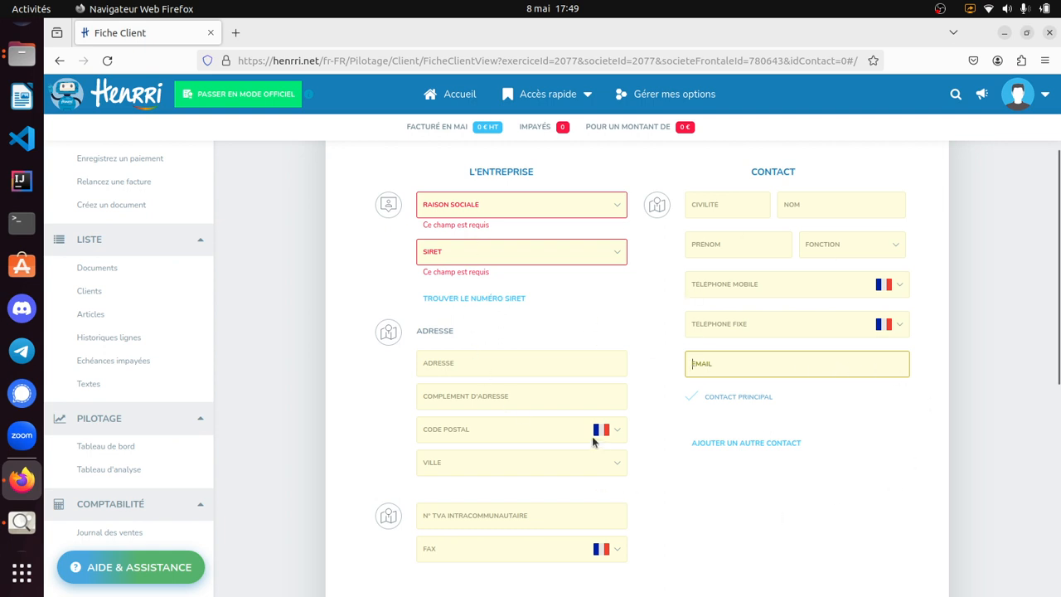
scroll(659, 384, "down", 5)
scroll(659, 384, "down", 1)
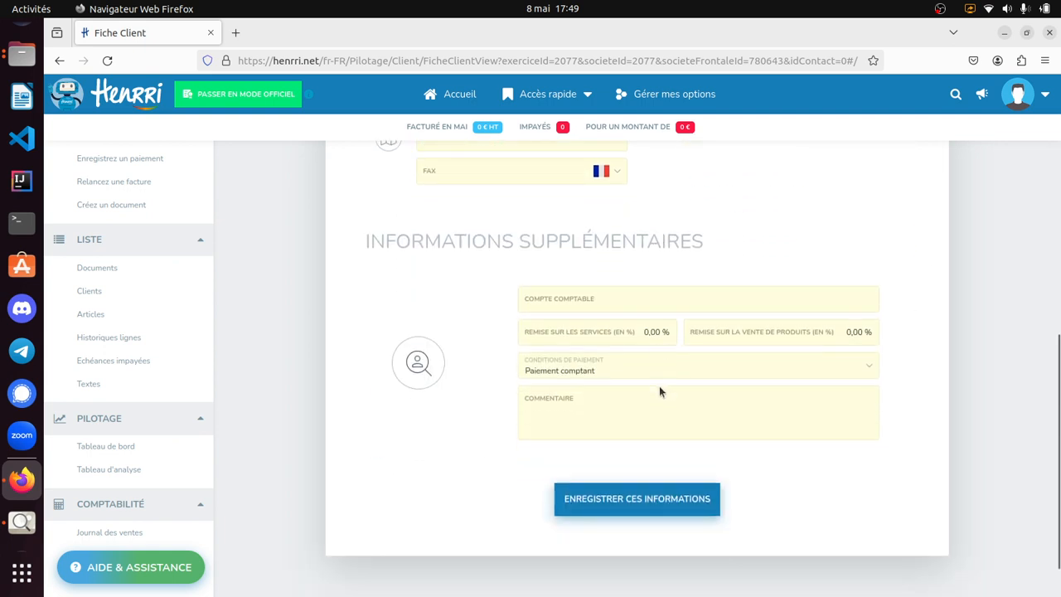
left_click(577, 369)
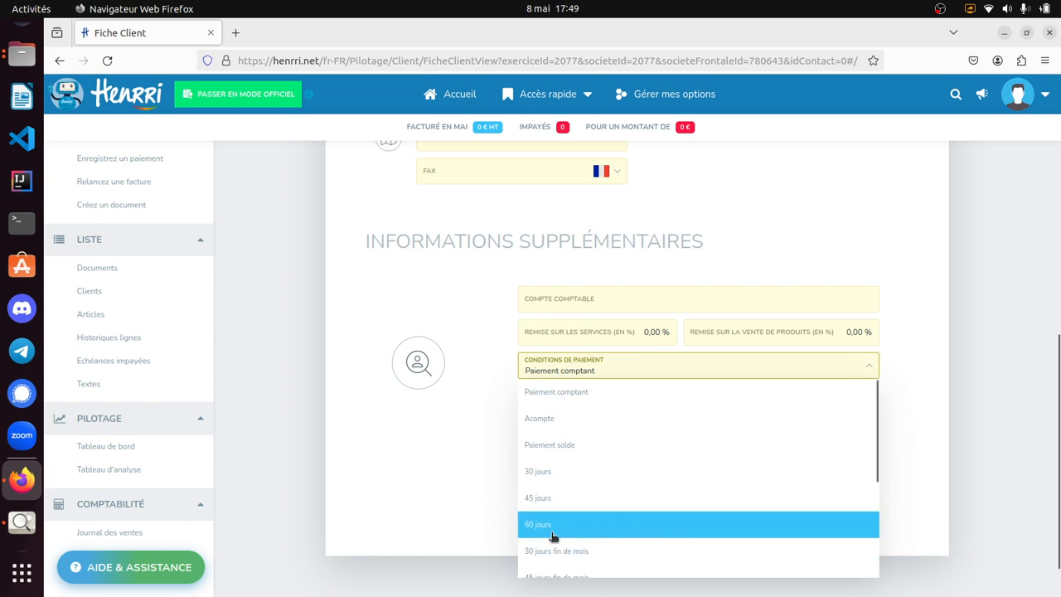
scroll(651, 534, "down", 3)
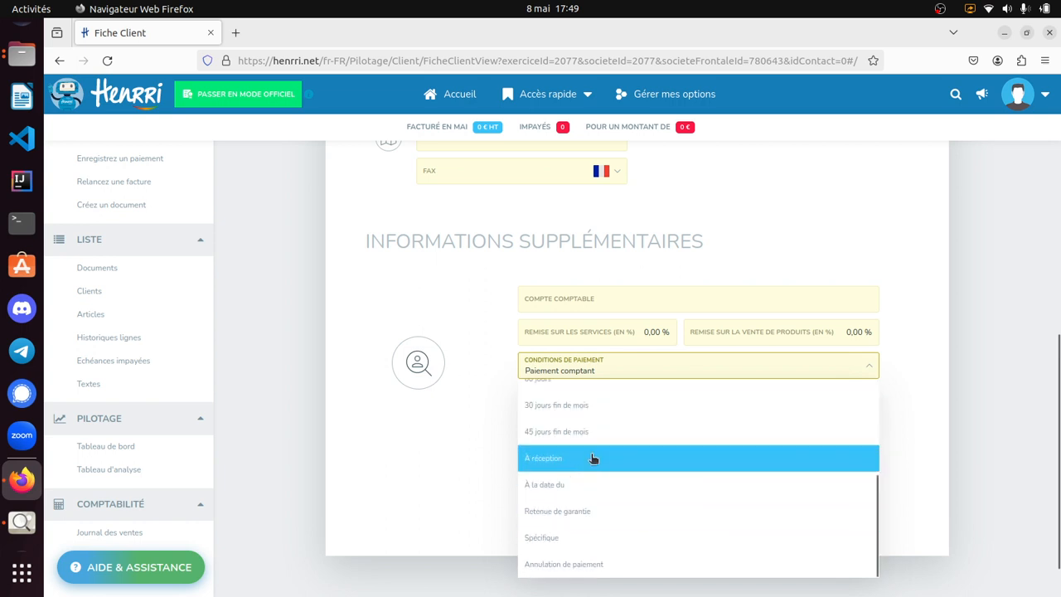
scroll(655, 481, "down", 1)
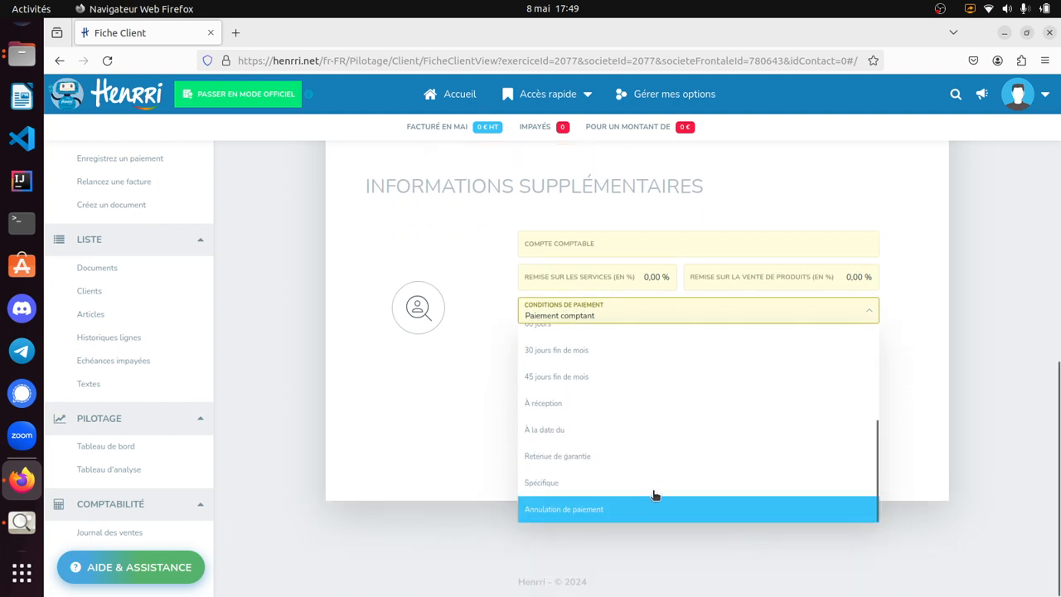
left_click(431, 410)
scroll(443, 409, "up", 10)
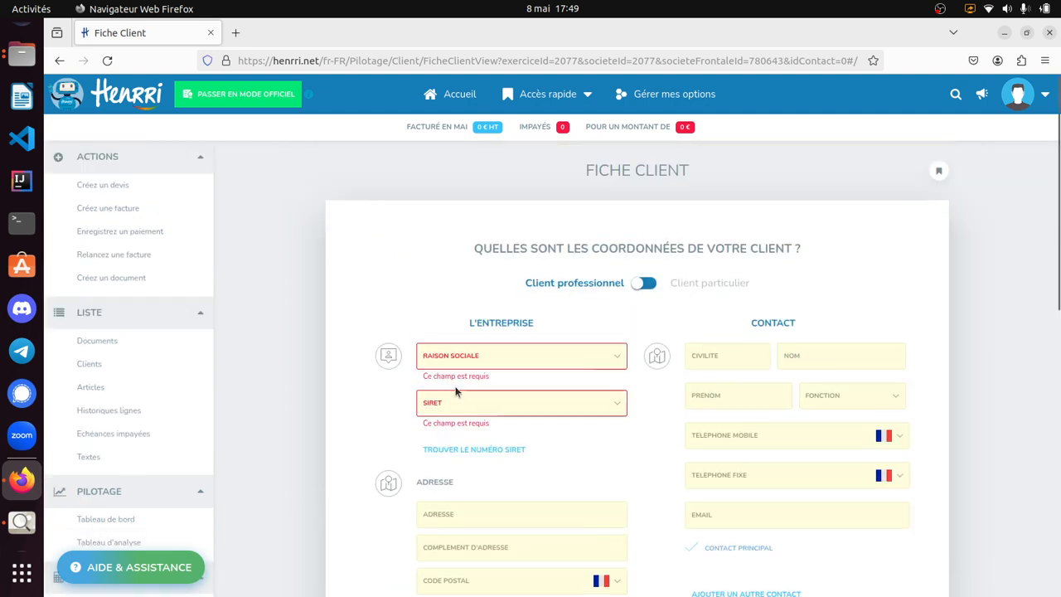
- Switch the new record to an individual client (Client particulier) and look over its fields
left_click(645, 283)
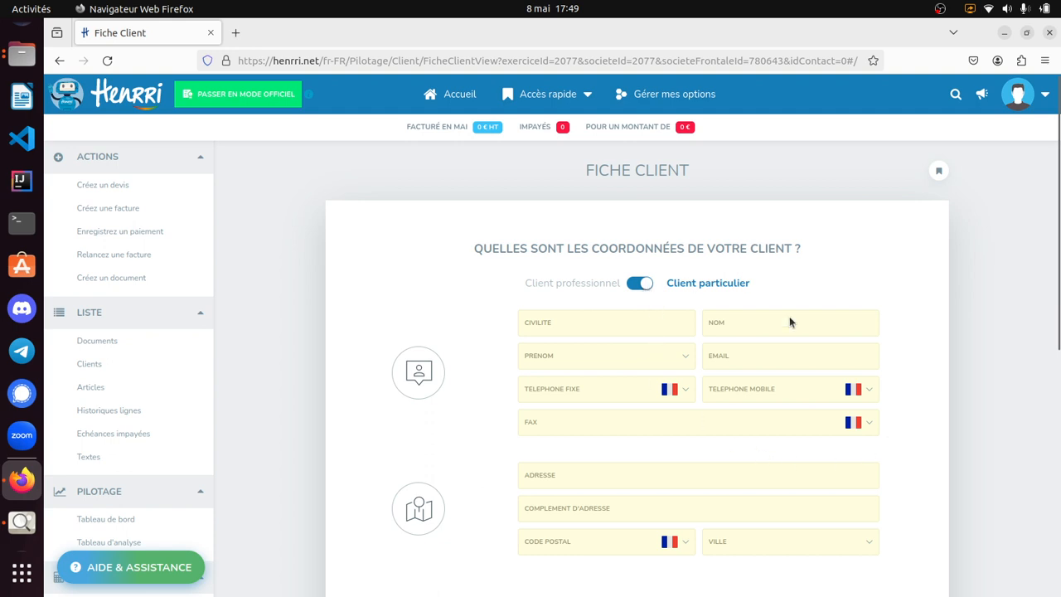
scroll(707, 469, "down", 3)
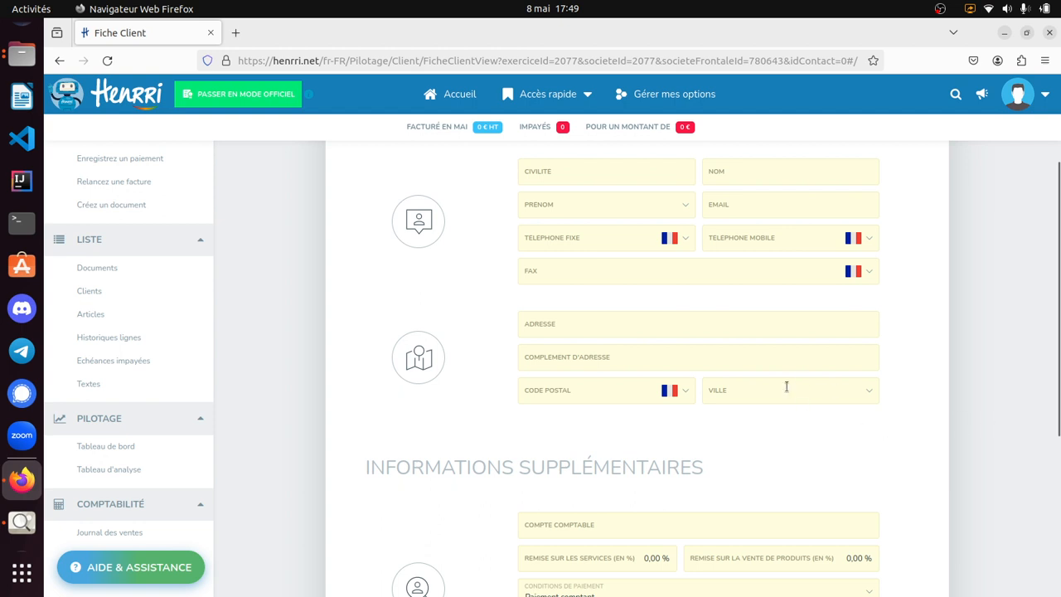
scroll(786, 386, "down", 3)
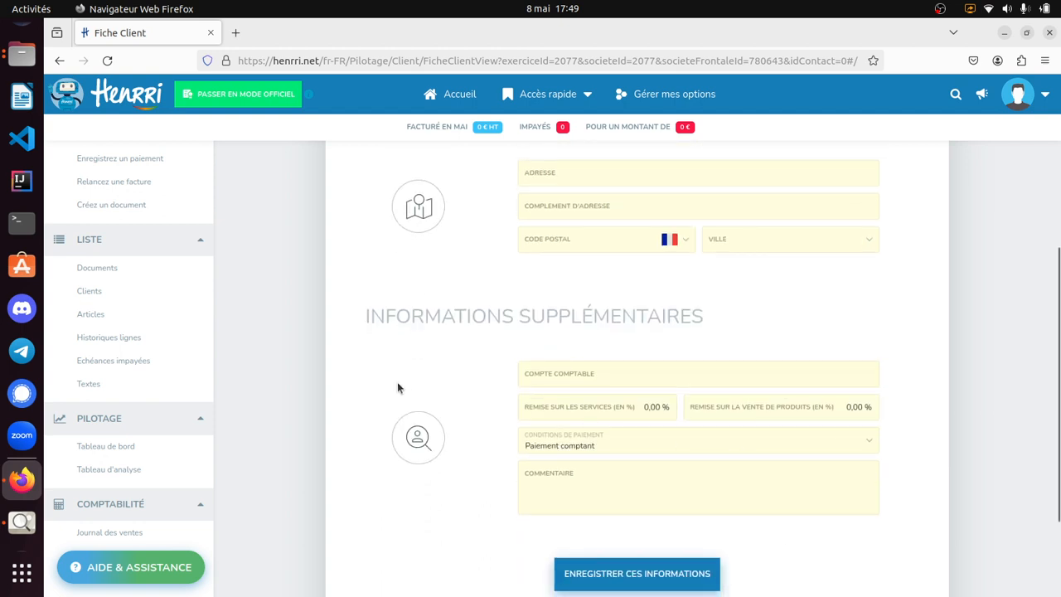
scroll(397, 388, "up", 6)
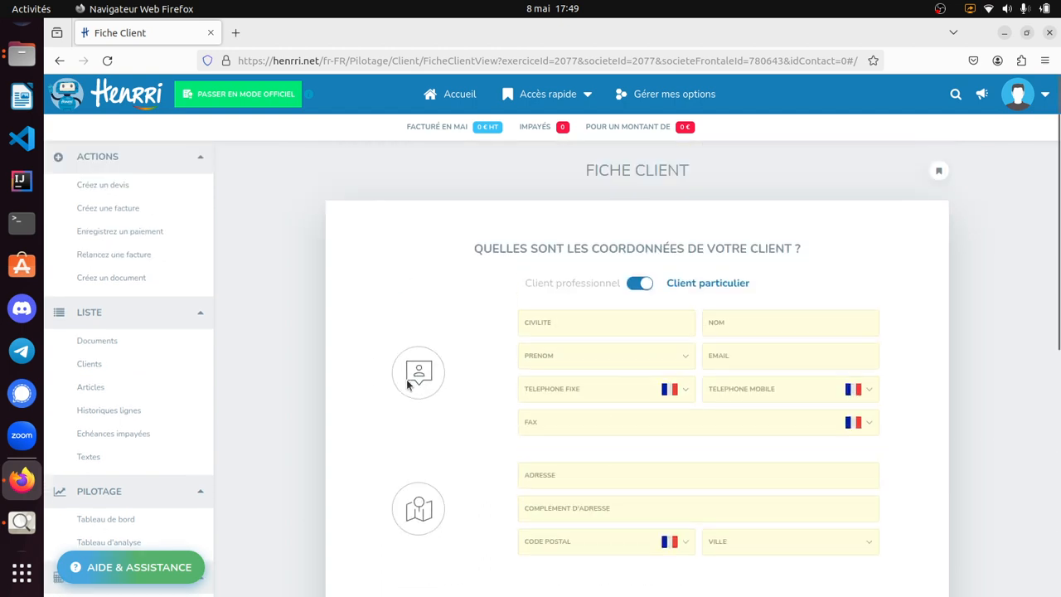
- Enter "madame" as the client's title and fill in the client's last name and first name
left_click(630, 327)
type("madm")
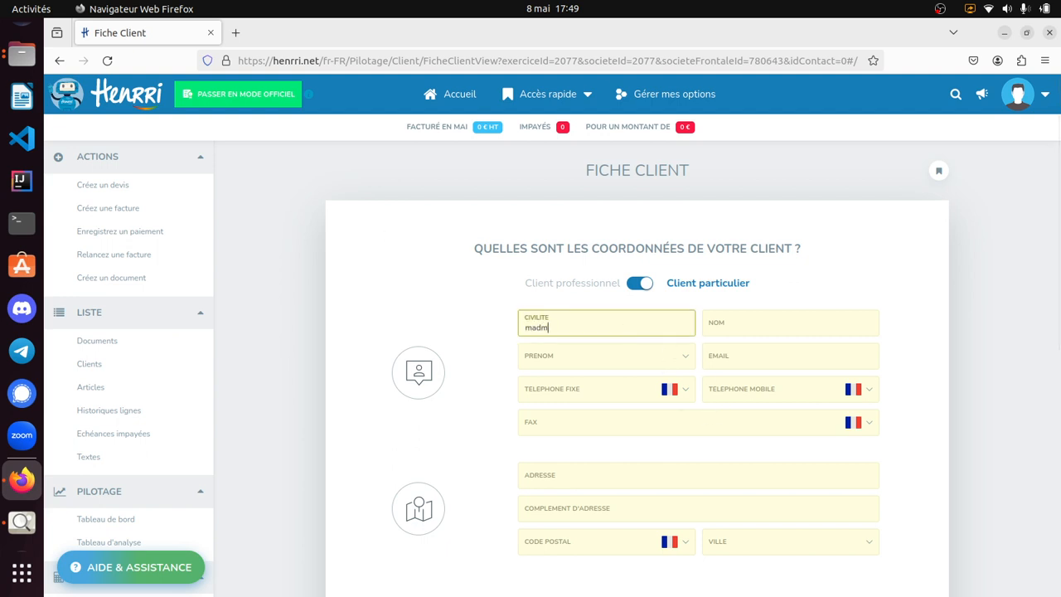
left_click(743, 323)
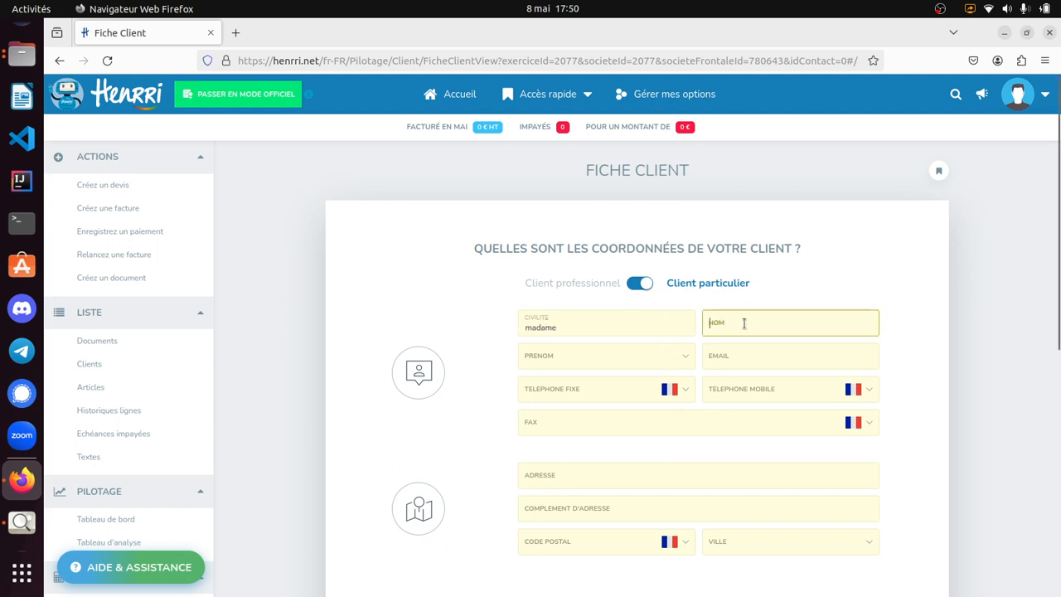
double_click(720, 325)
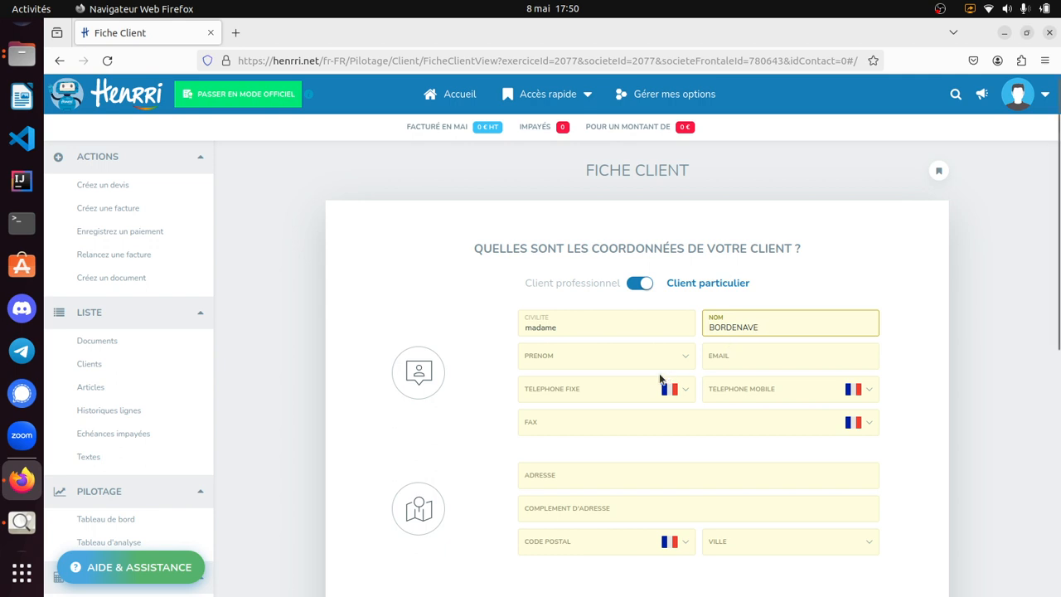
left_click(620, 355)
type("julie")
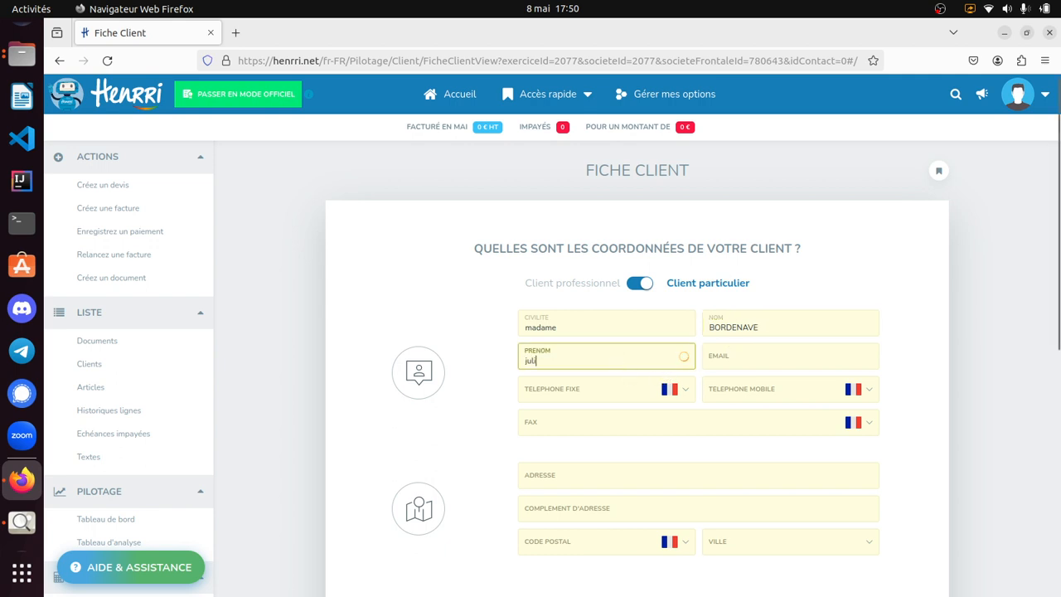
- Fill in the client's e-mail address and mobile phone number, leaving the fax number empty
left_click(751, 359)
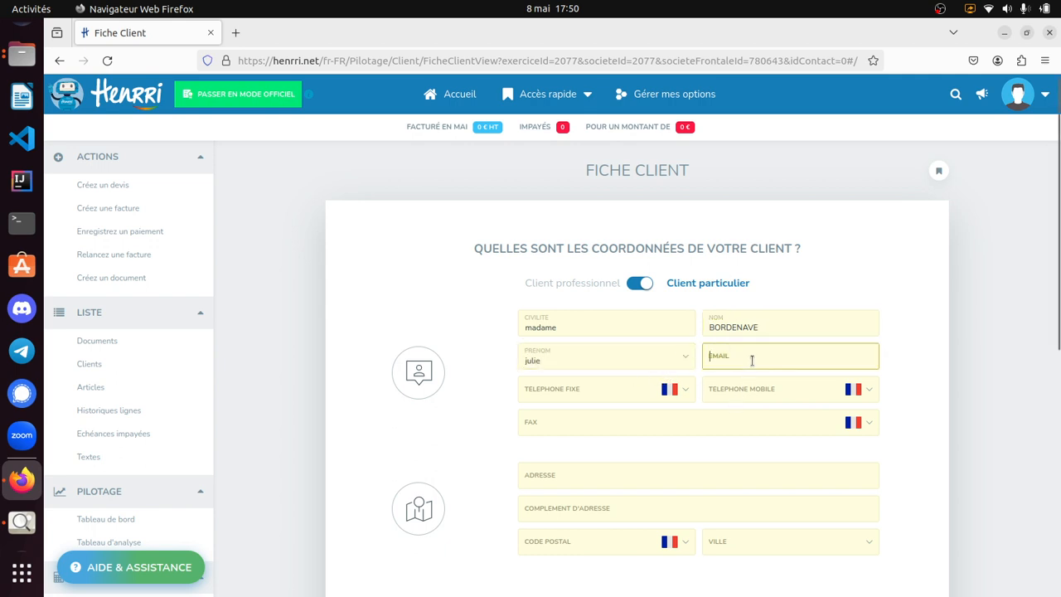
type("test@hotmail")
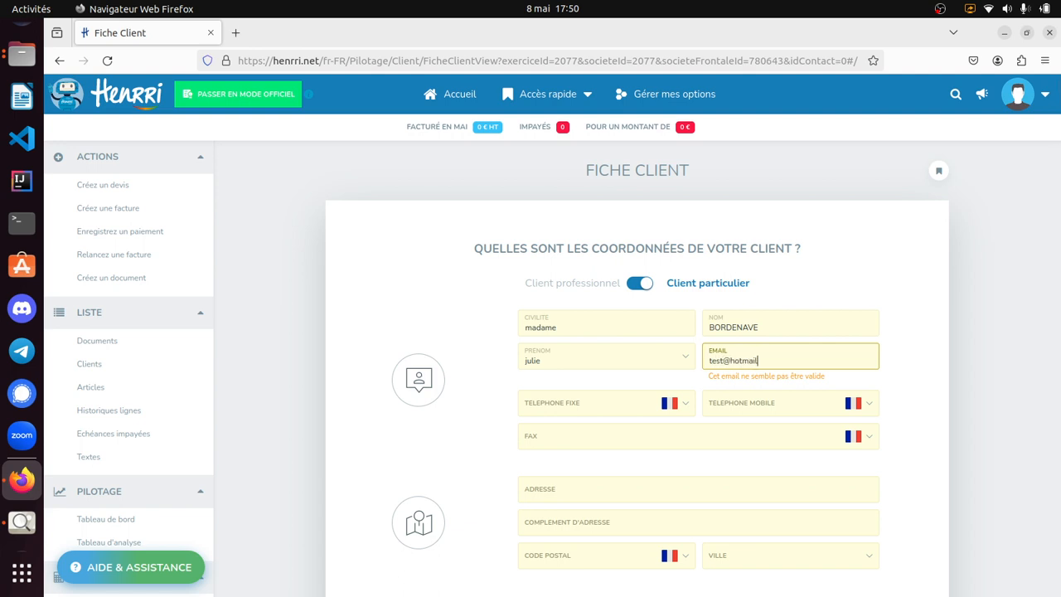
type(".com")
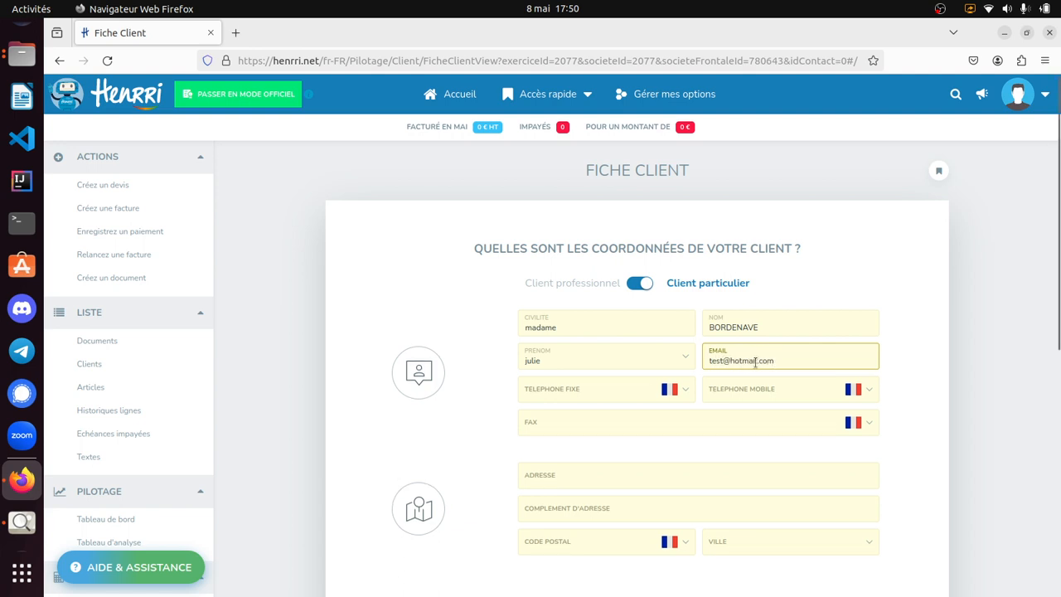
left_click(806, 390)
type("0")
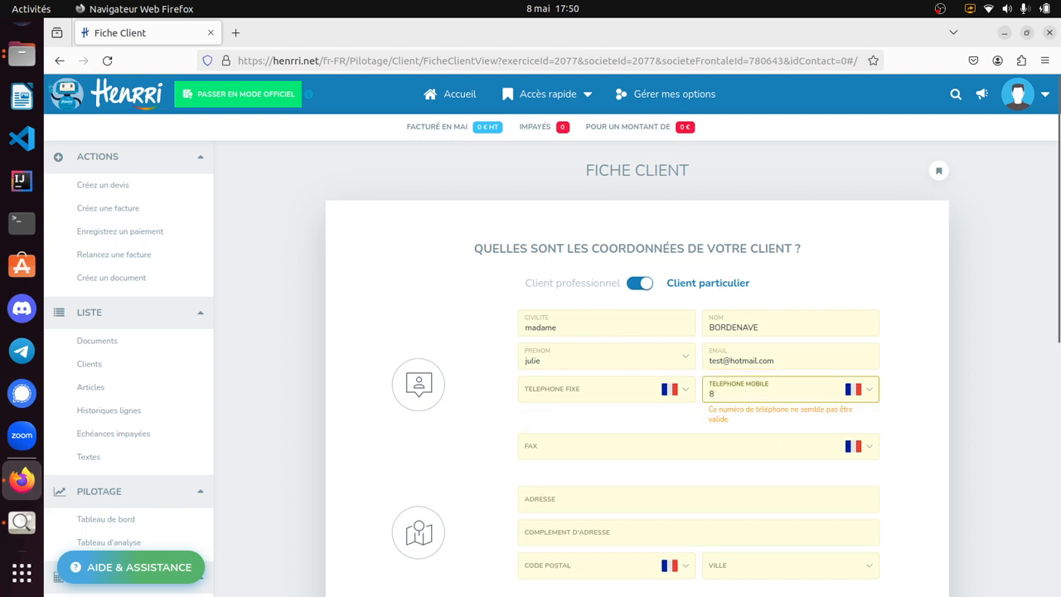
key("BackSpace")
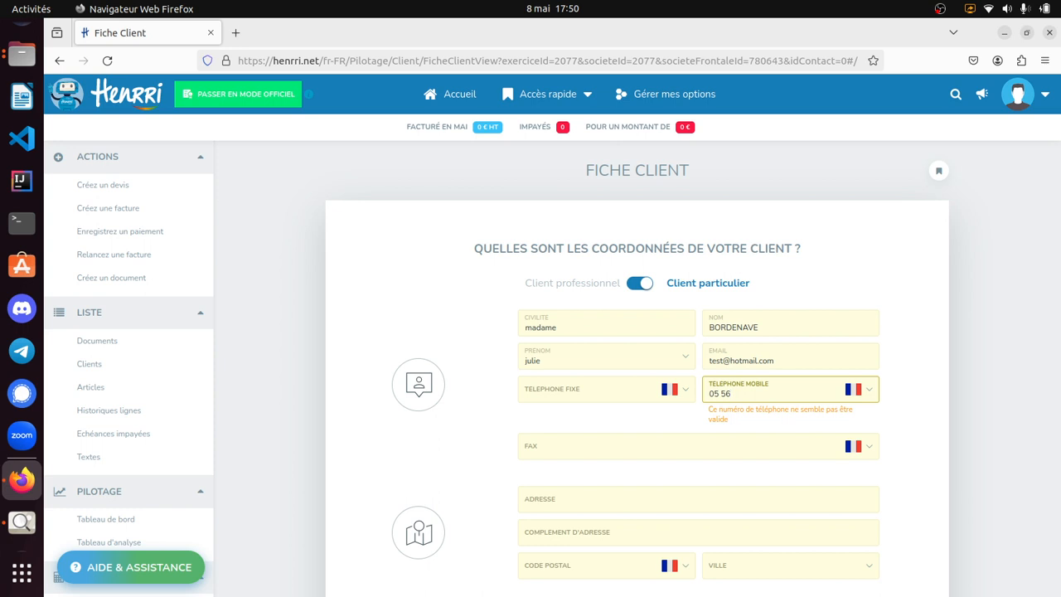
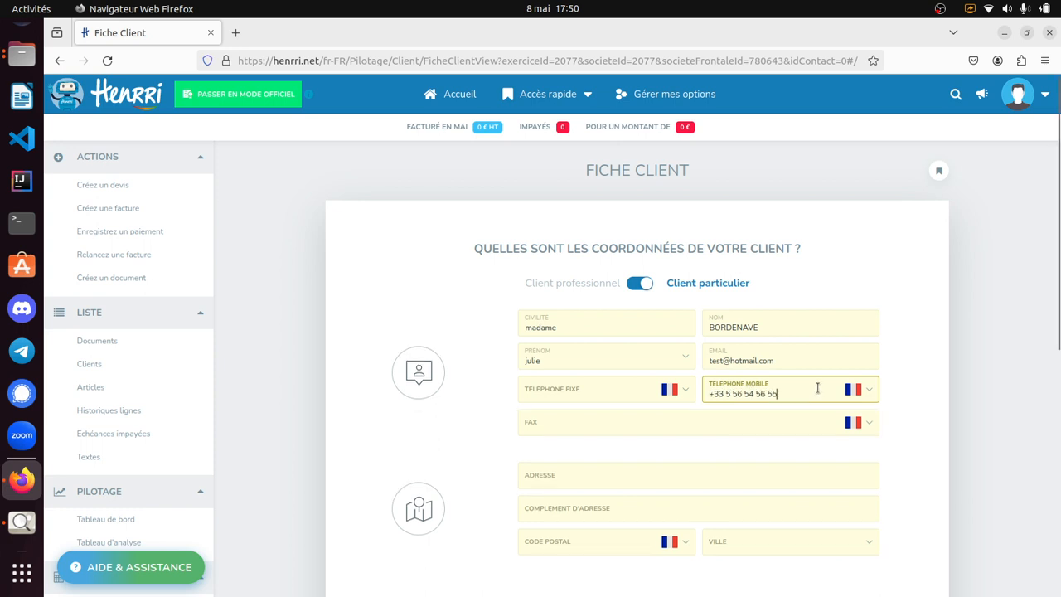
left_click(566, 422)
left_click(492, 444)
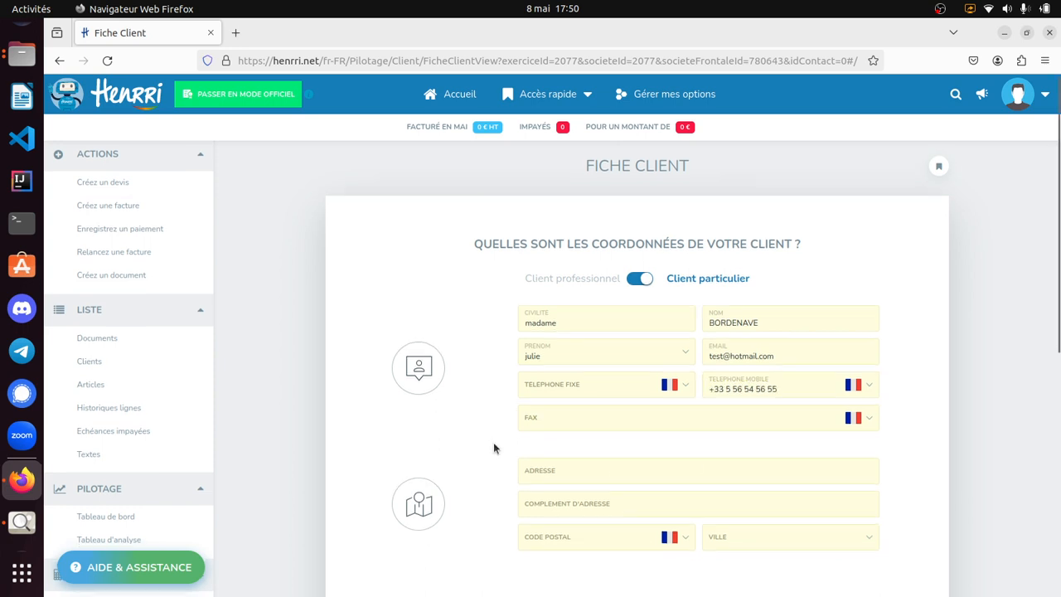
- Enter the client's street address and postal code, choosing the matching suggestion to fill in the city
scroll(493, 441, "down", 3)
left_click(563, 324)
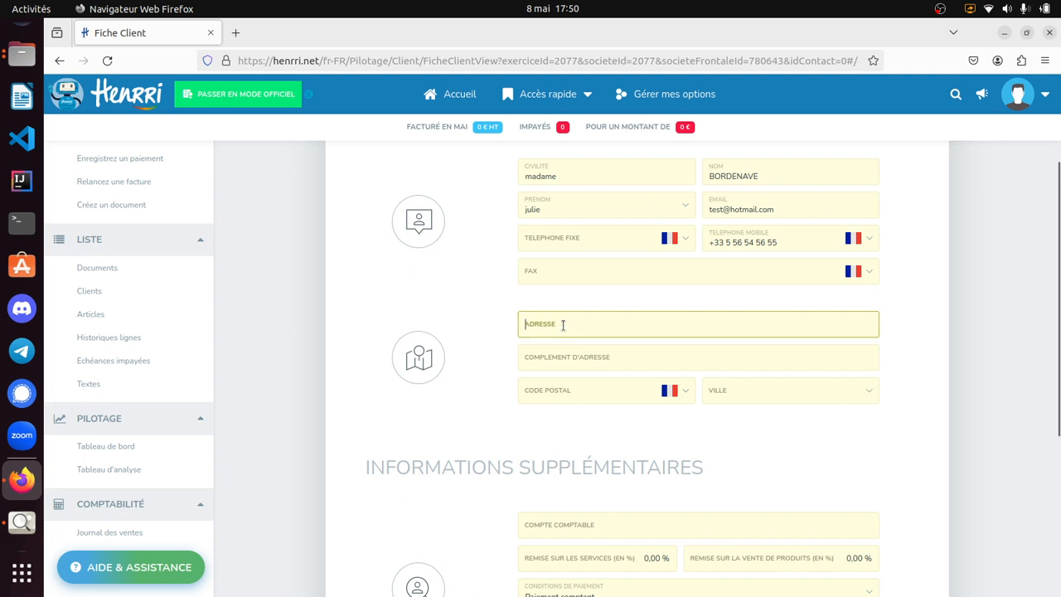
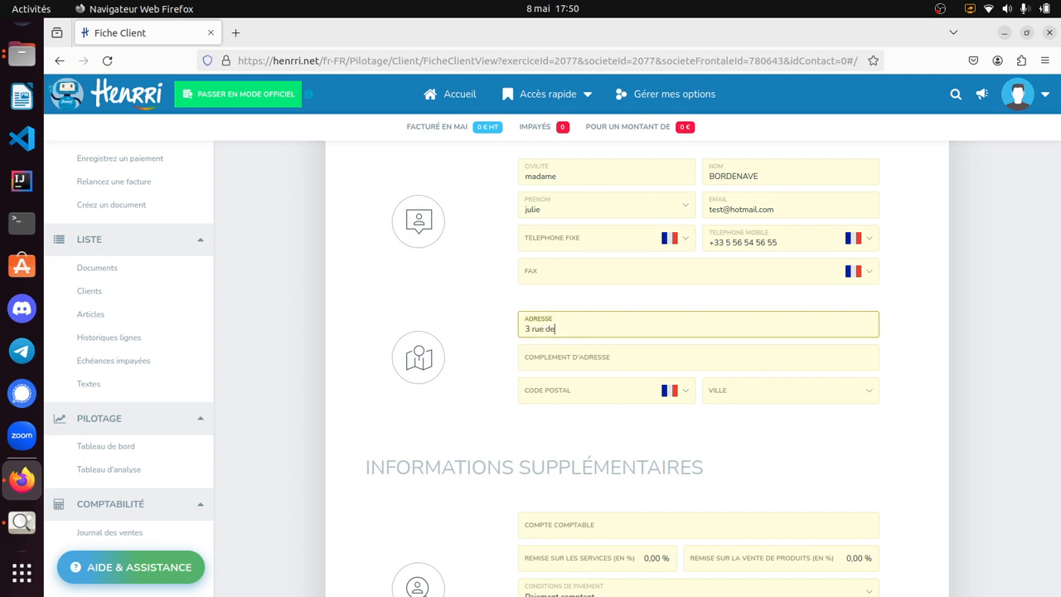
left_click(609, 389)
type("31000")
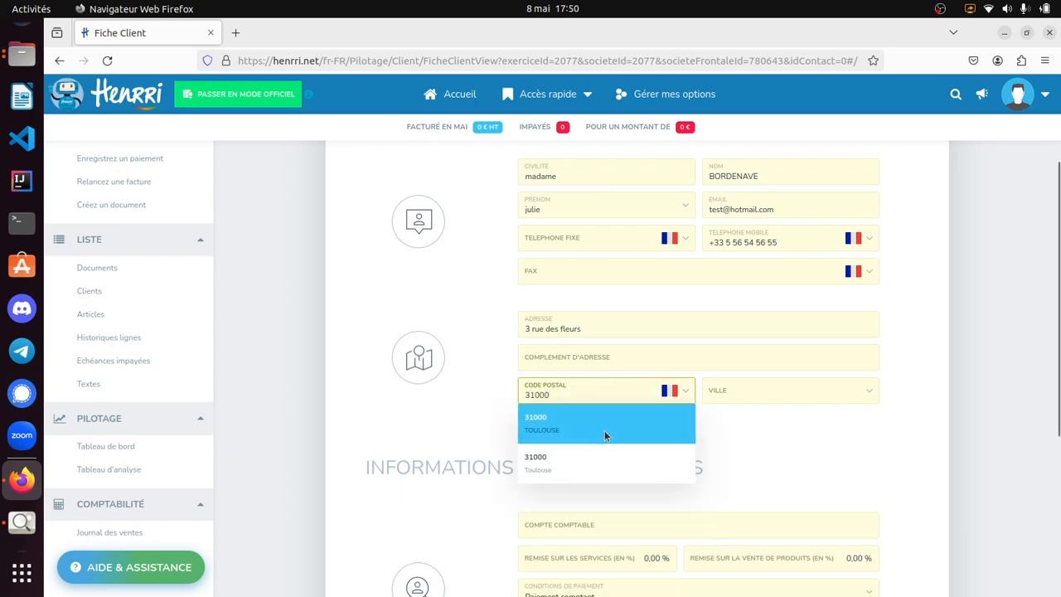
left_click(604, 427)
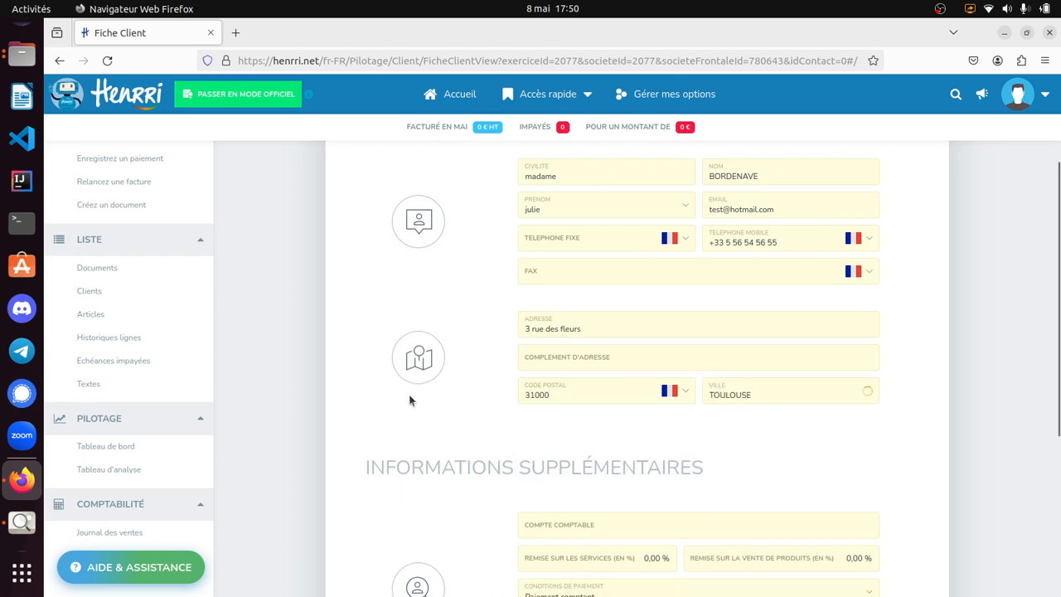
- Set the client's payment terms to "30 jours fin de mois" and save the client record
scroll(433, 397, "down", 3)
left_click(618, 310)
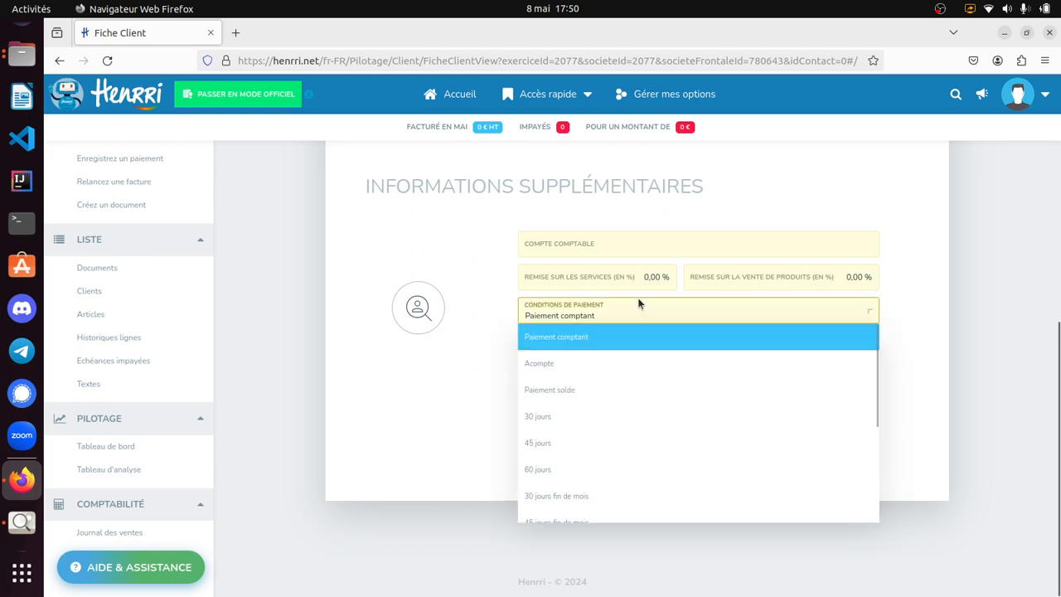
left_click(824, 414)
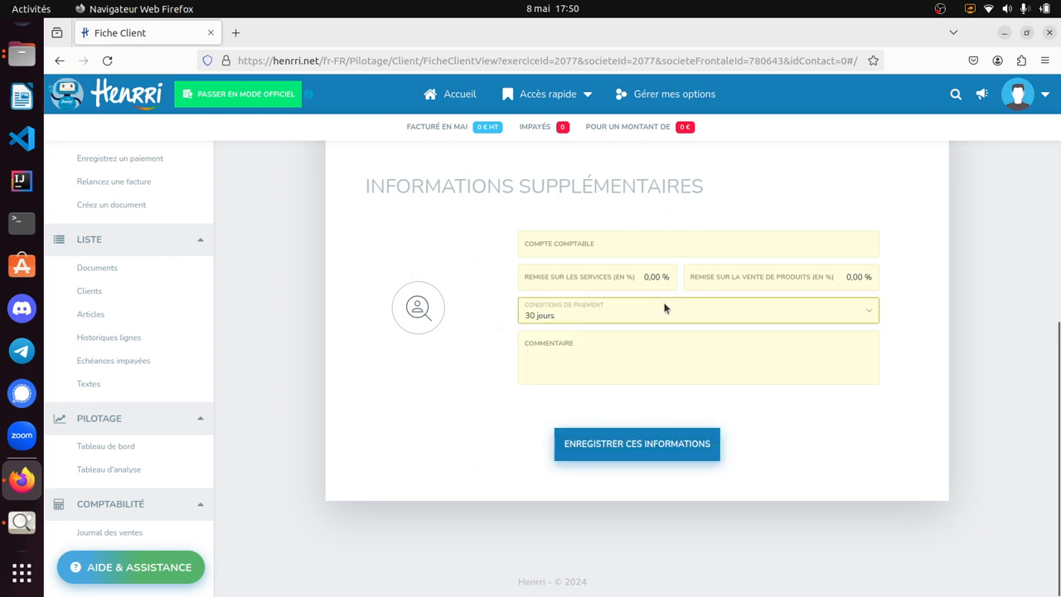
left_click(666, 308)
left_click(627, 494)
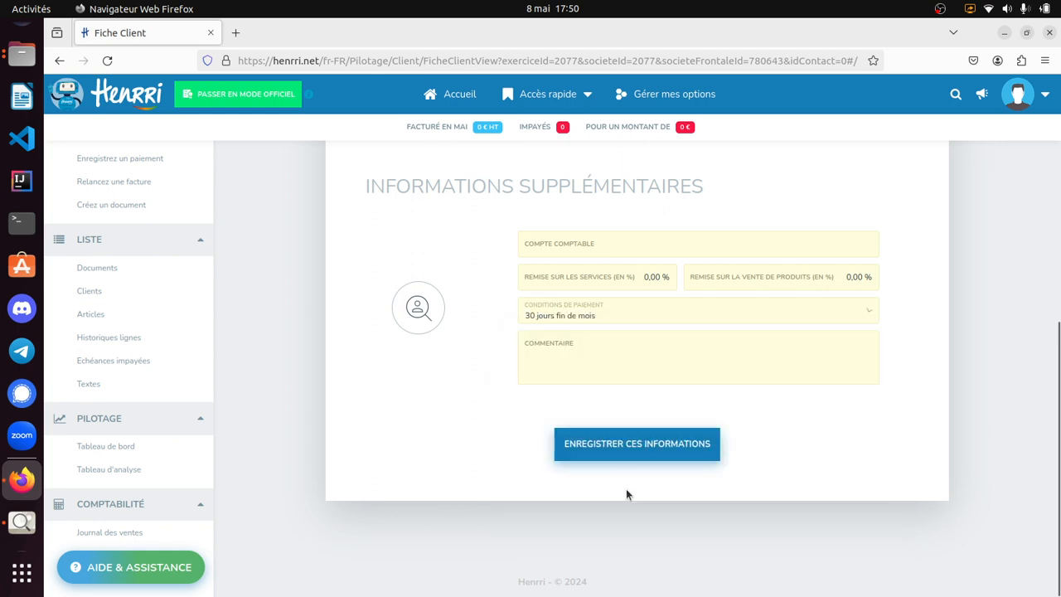
left_click(639, 448)
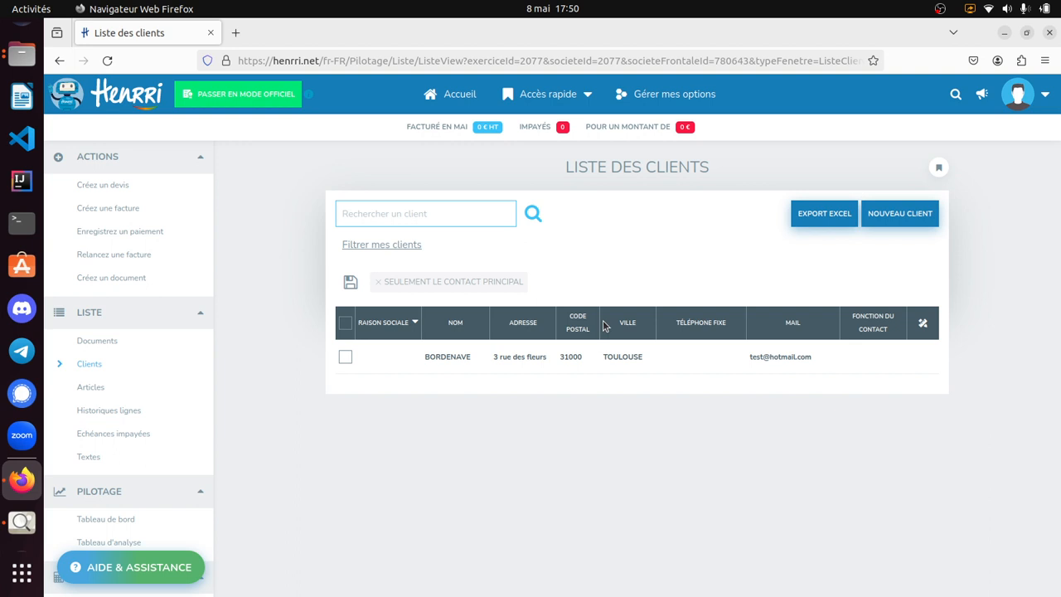
- Reopen the saved client from the client list, review the record's details and save it again
left_click(606, 361)
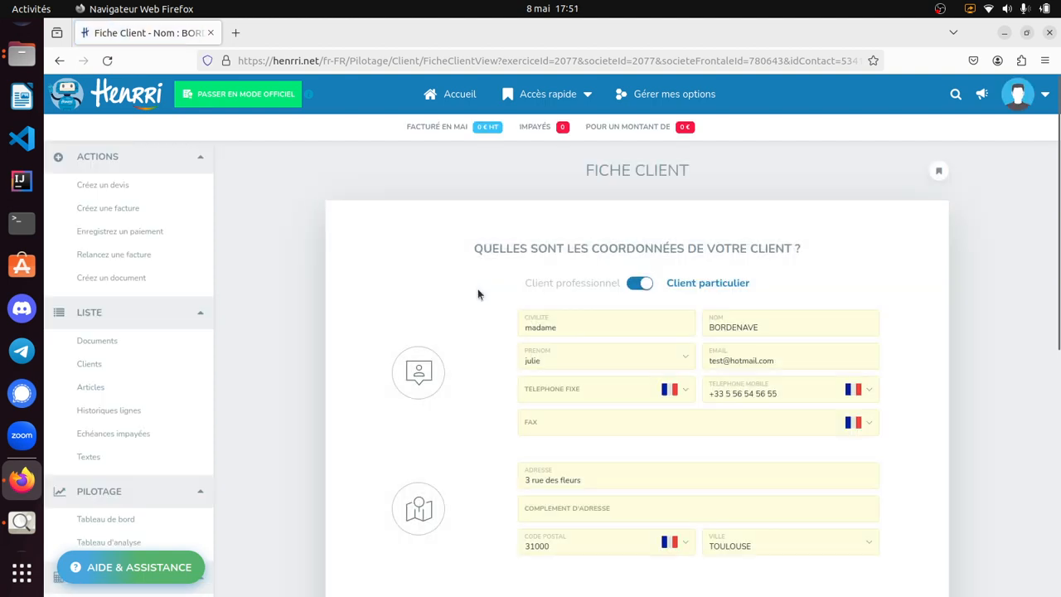
scroll(781, 362, "down", 5)
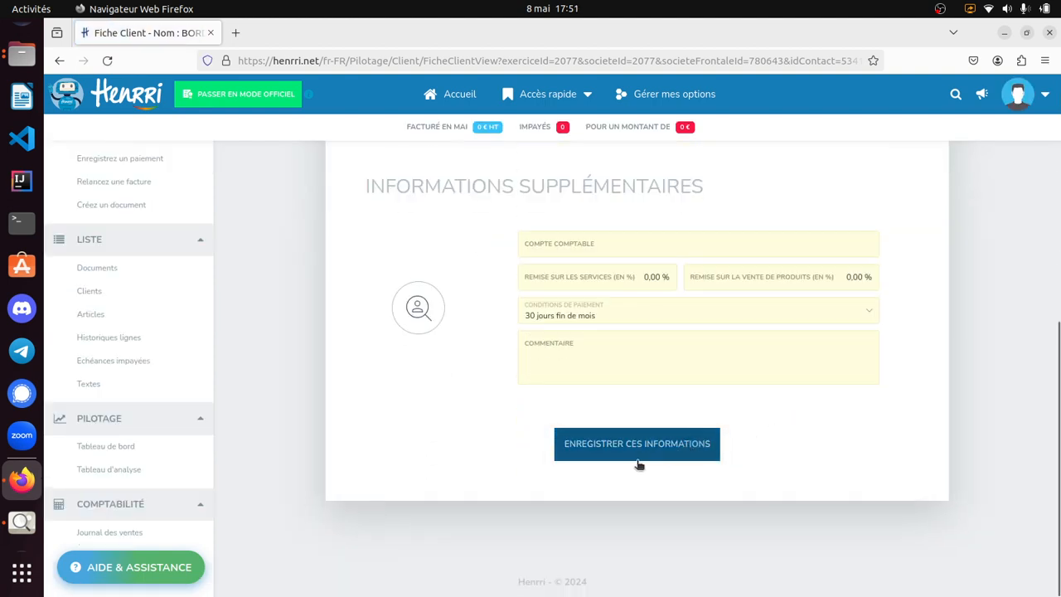
scroll(506, 400, "up", 1)
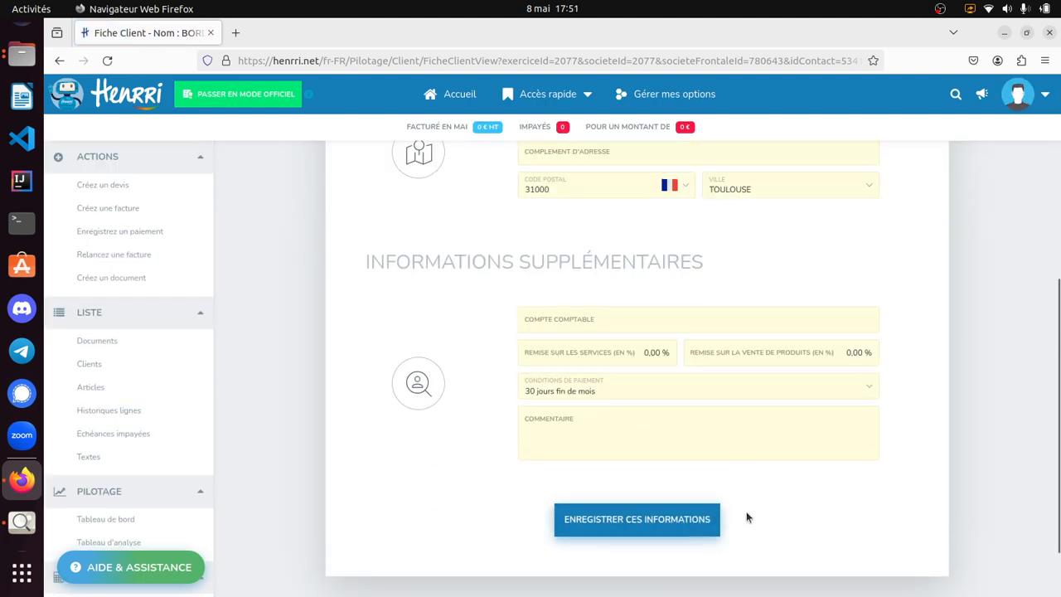
left_click(667, 521)
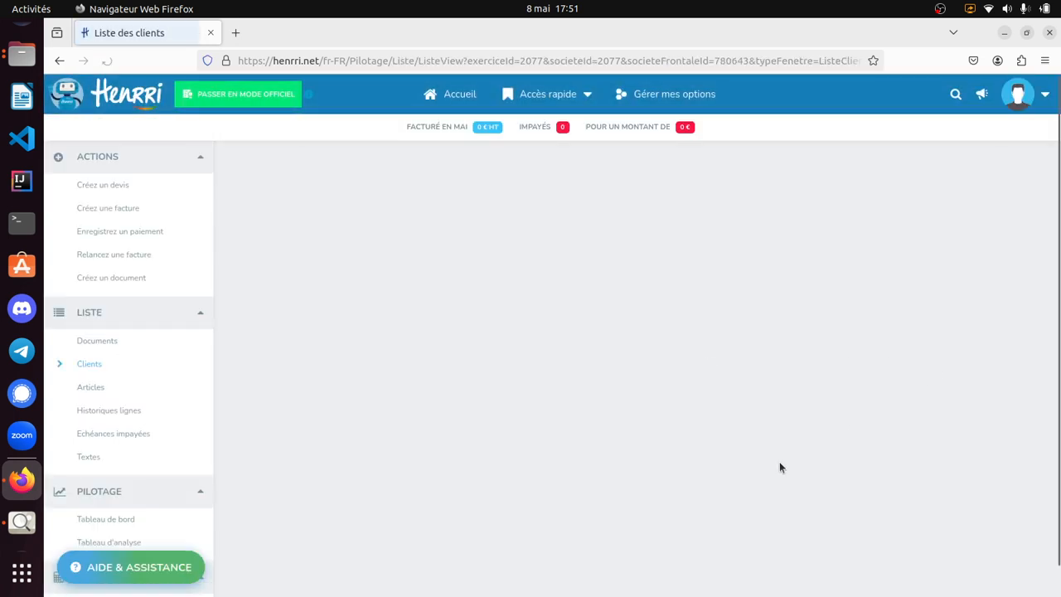
- Open the article list and start creating a new article
left_click(106, 388)
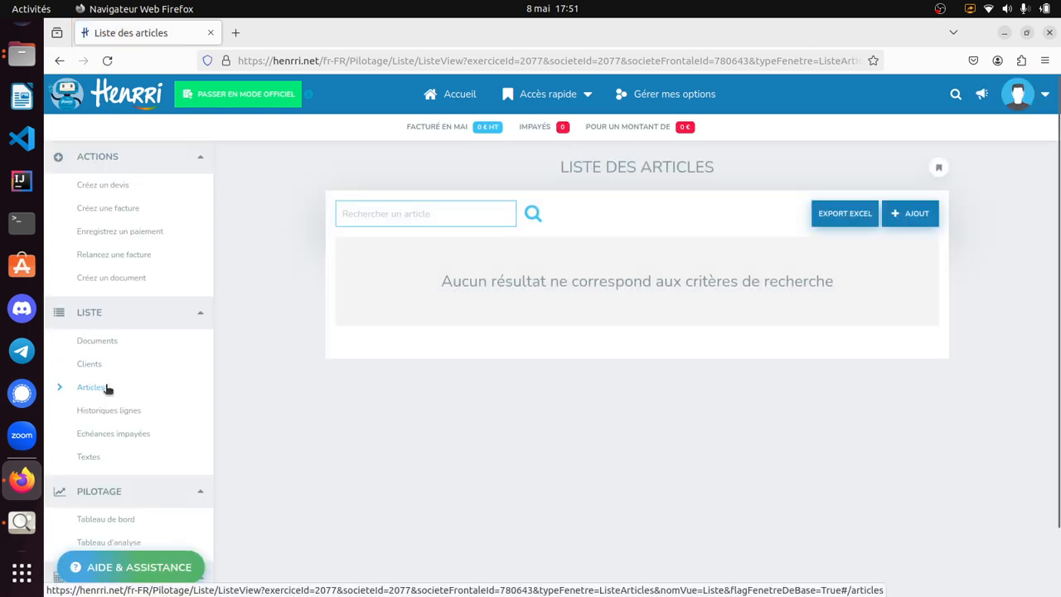
left_click(907, 225)
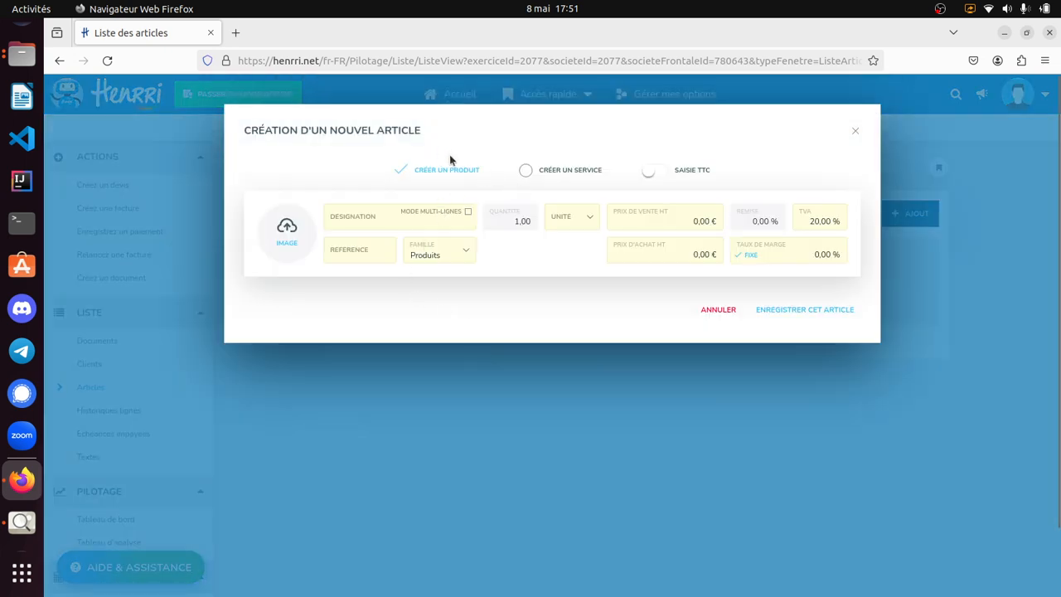
- Make the new article a service and give it the designation "Particulier : cours informatique"
left_click(550, 181)
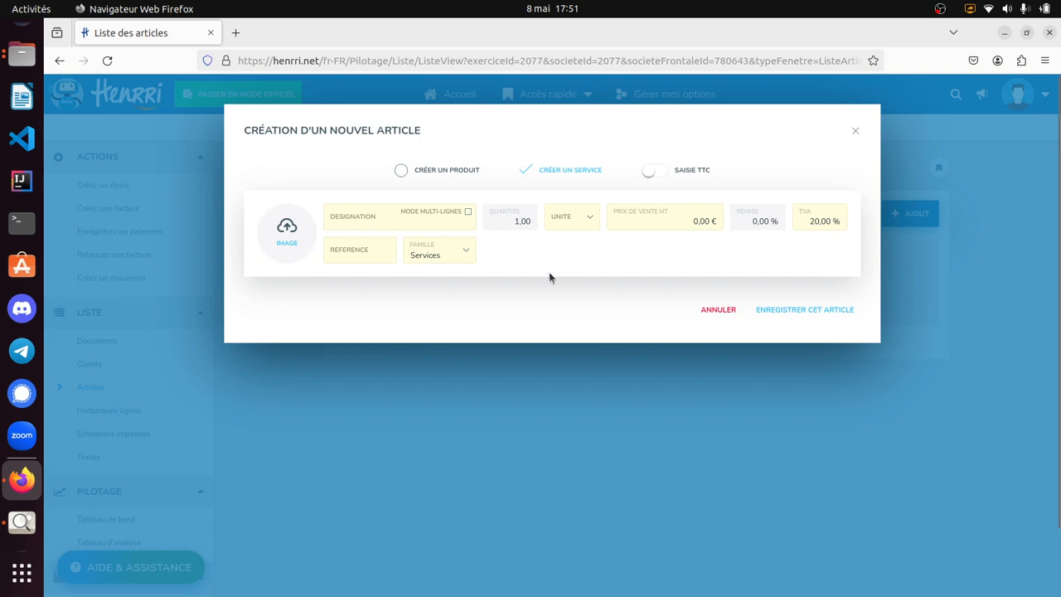
left_click(343, 220)
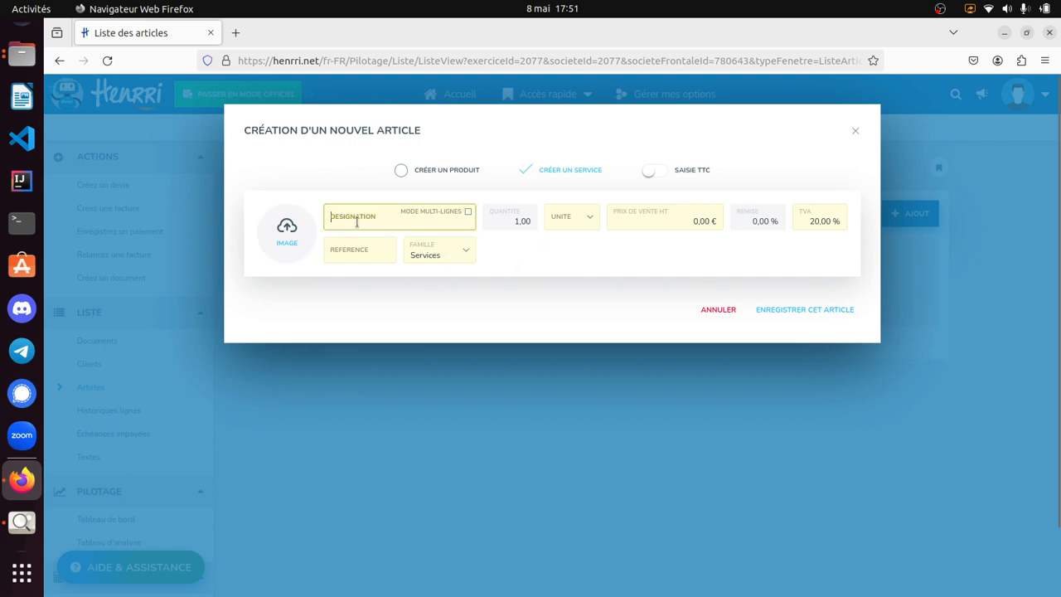
type("S")
key("BackSpace")
type("Pa")
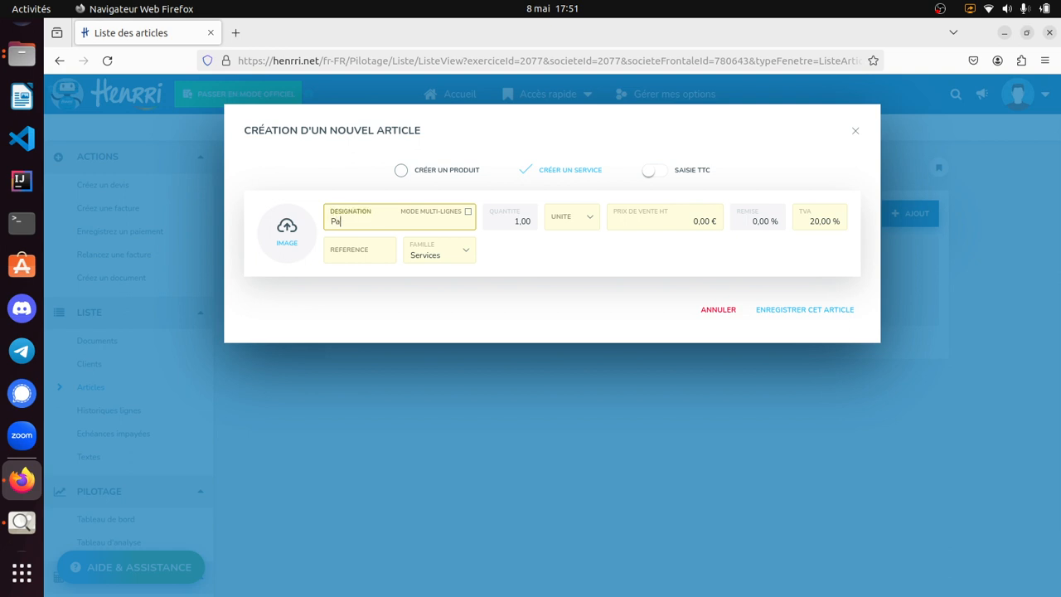
type("rticulier : cours informatique")
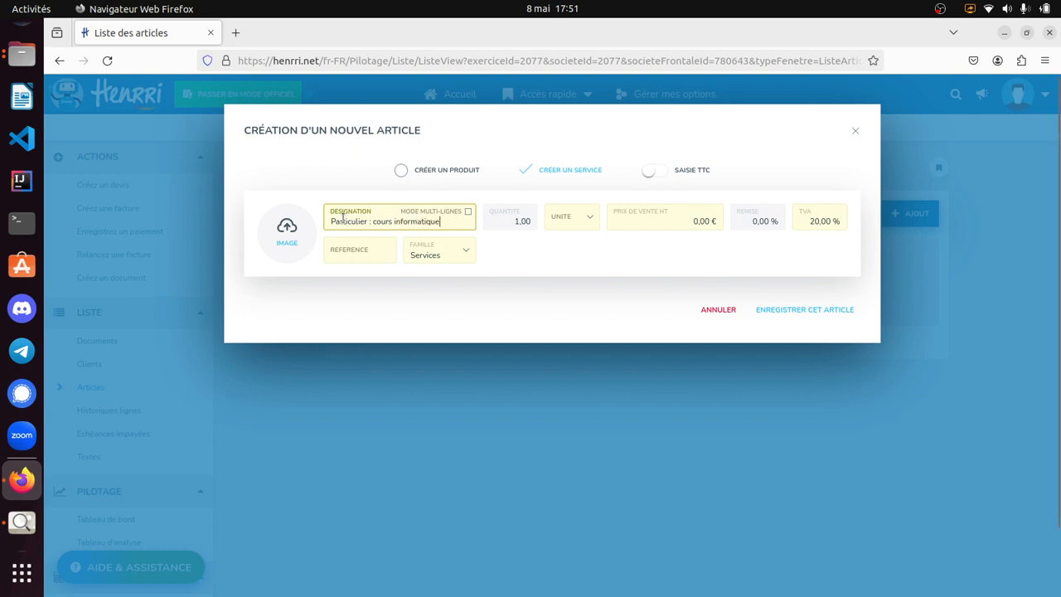
- Enter "Part_cours_info" as the article's reference
left_click(358, 249)
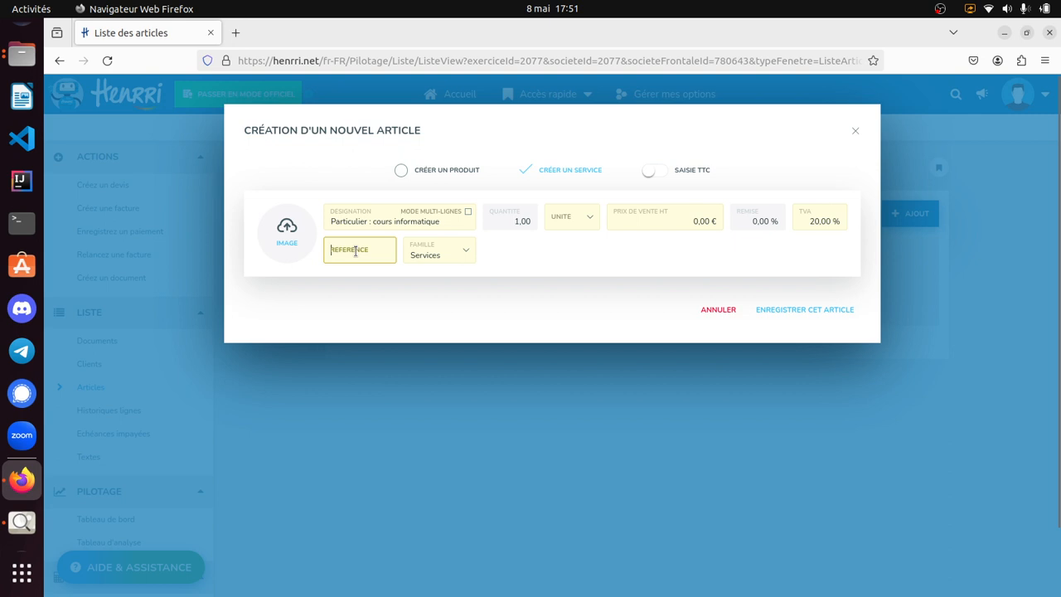
type("Part_")
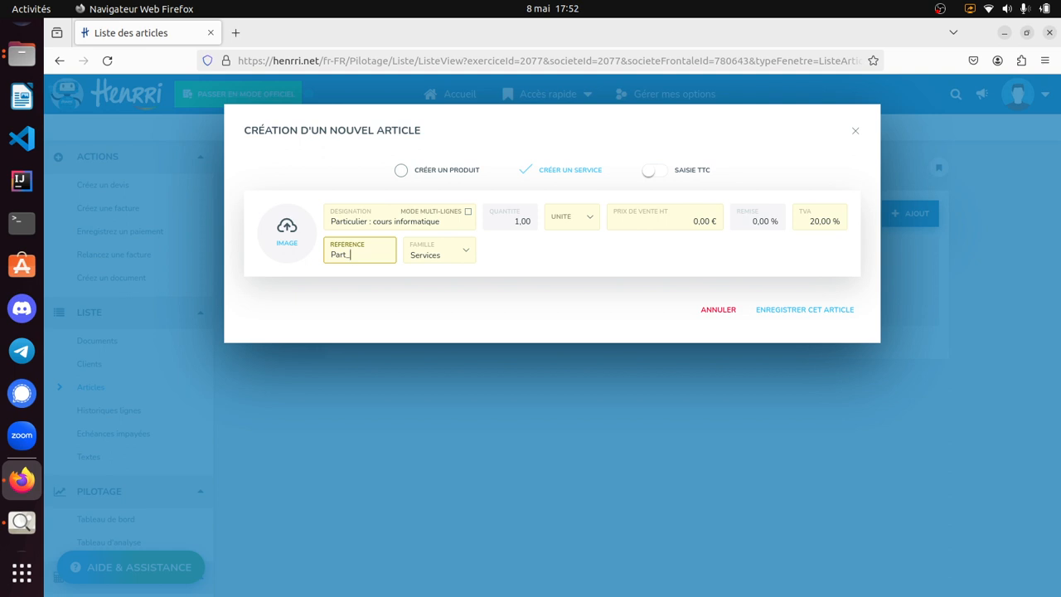
type("urs_info")
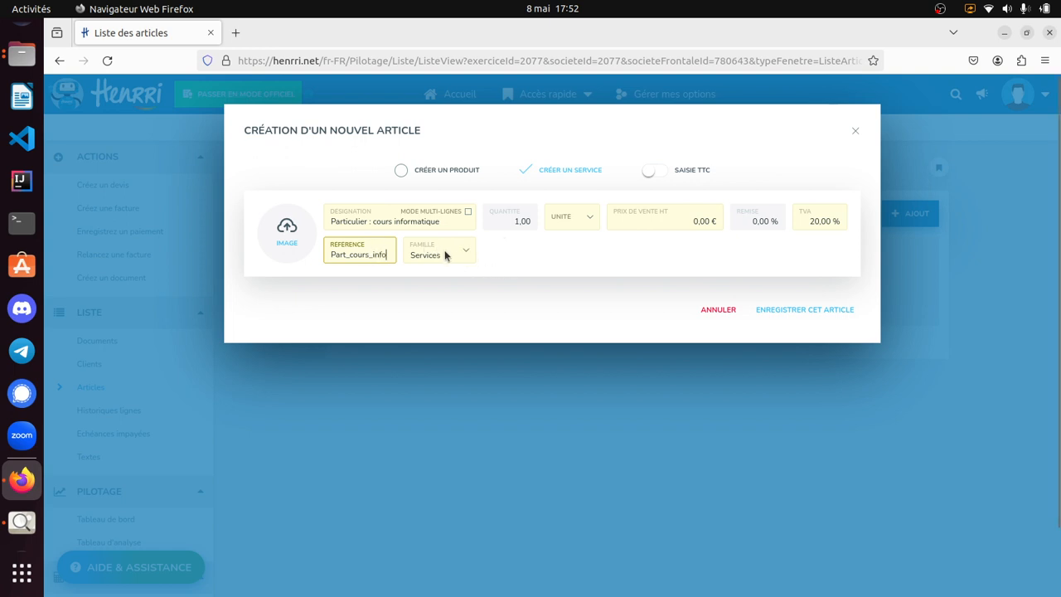
- Set the service's unit to h and its selling price excluding tax to 30 €
left_click(574, 218)
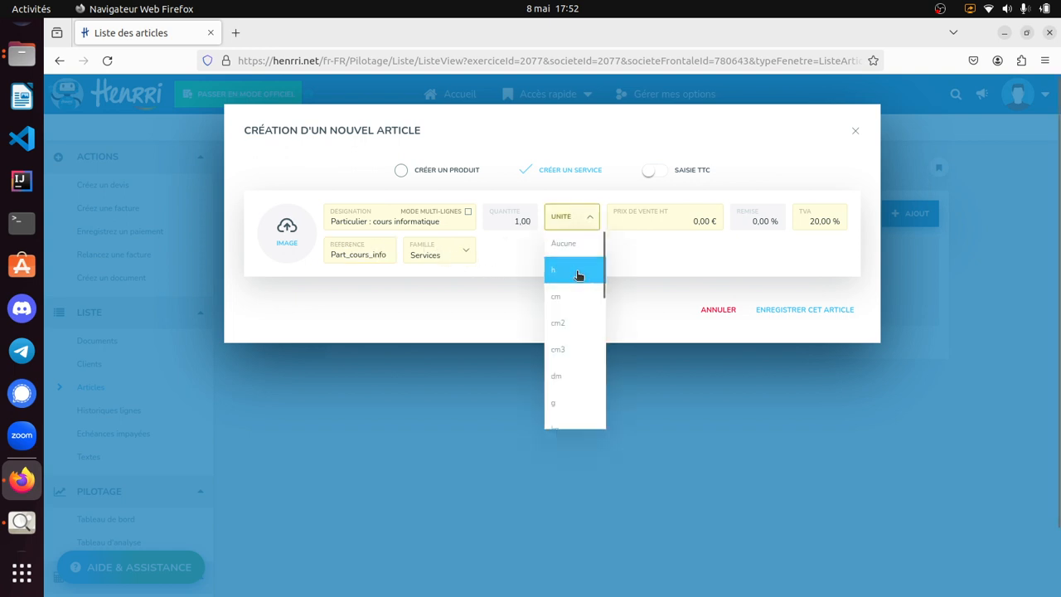
left_click(578, 277)
left_click(705, 221)
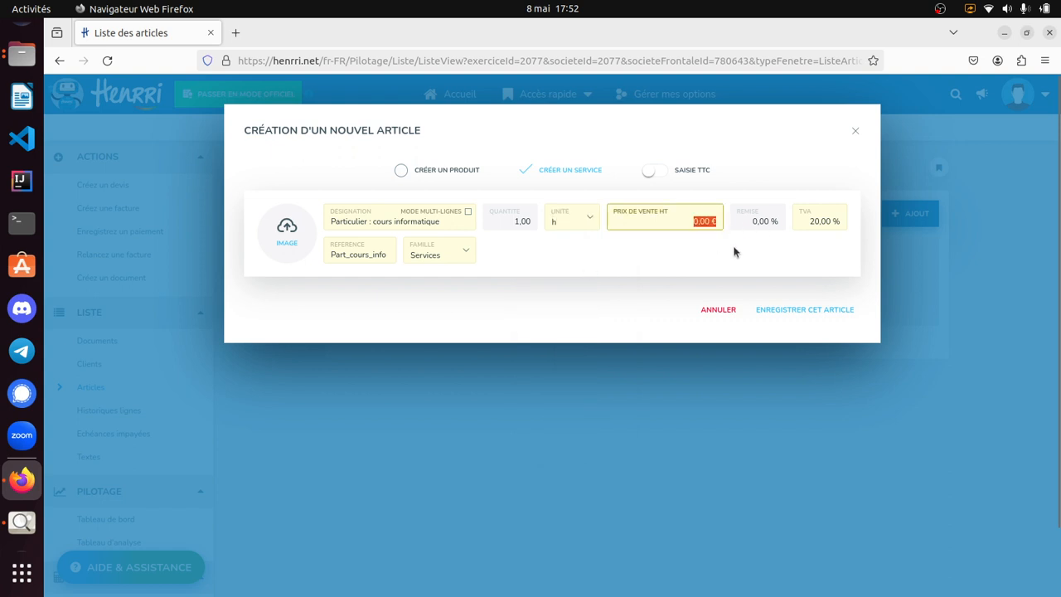
type("30")
left_click(662, 262)
- Set the service's TVA rate to 0 % and save the article
left_click(826, 220)
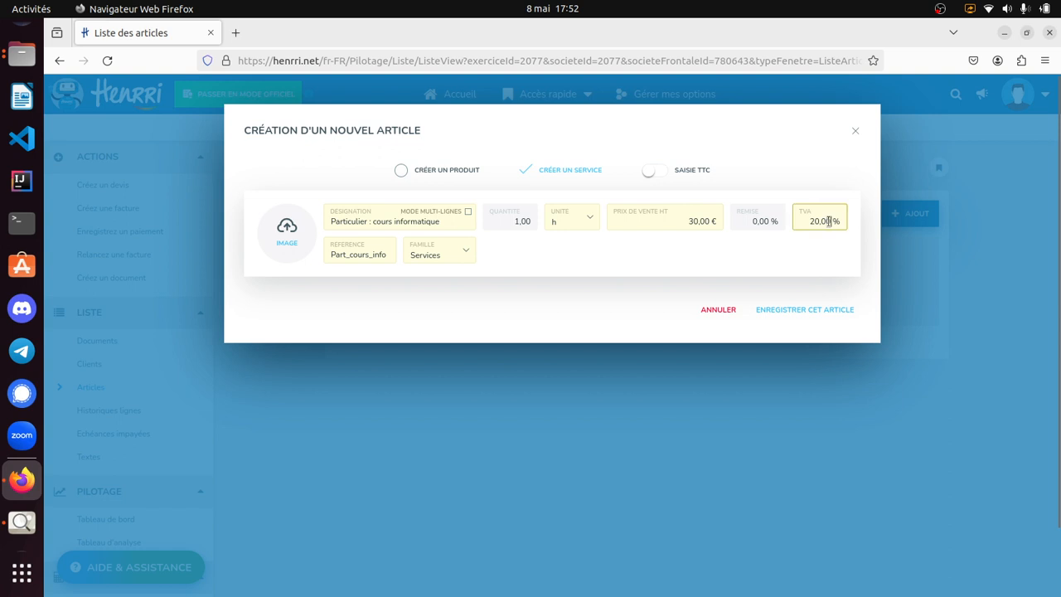
double_click(818, 219)
type("0")
left_click(833, 312)
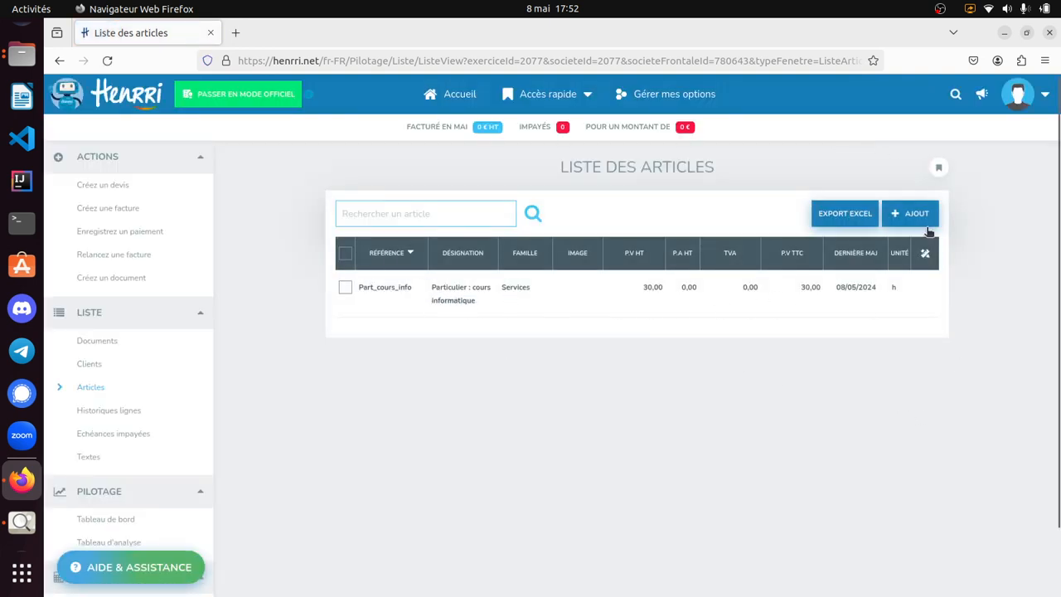
- Set the default TVA to 0 % in the billing parameters and save the change
left_click(1038, 97)
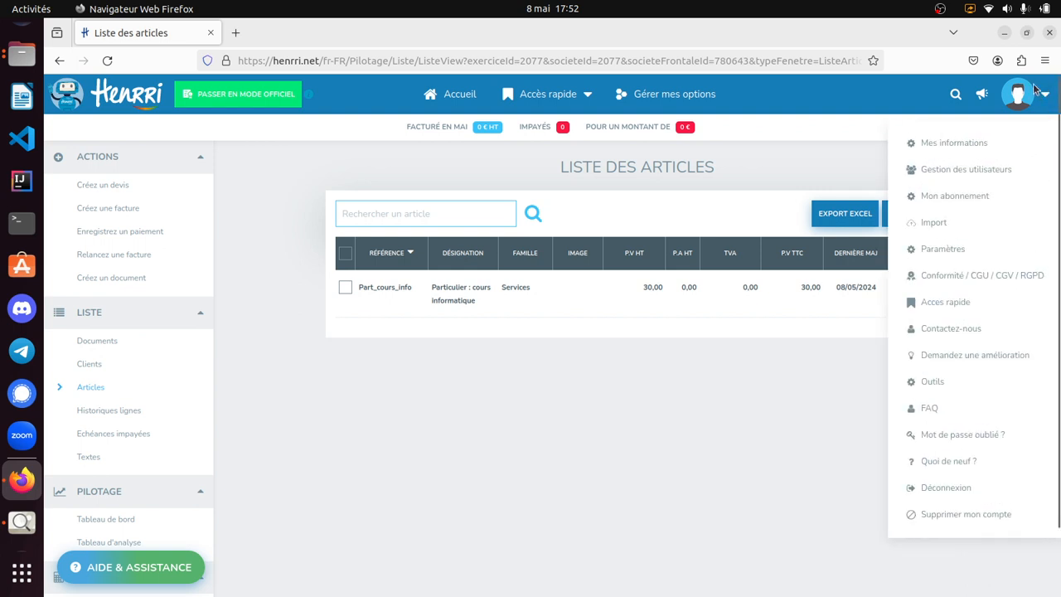
mouse_move(957, 256)
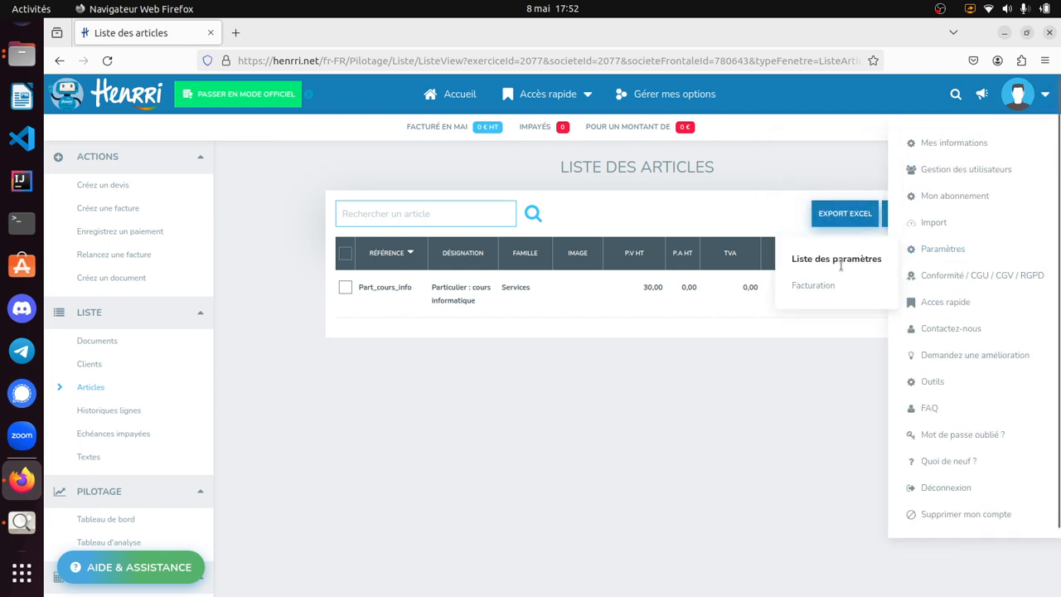
left_click(821, 289)
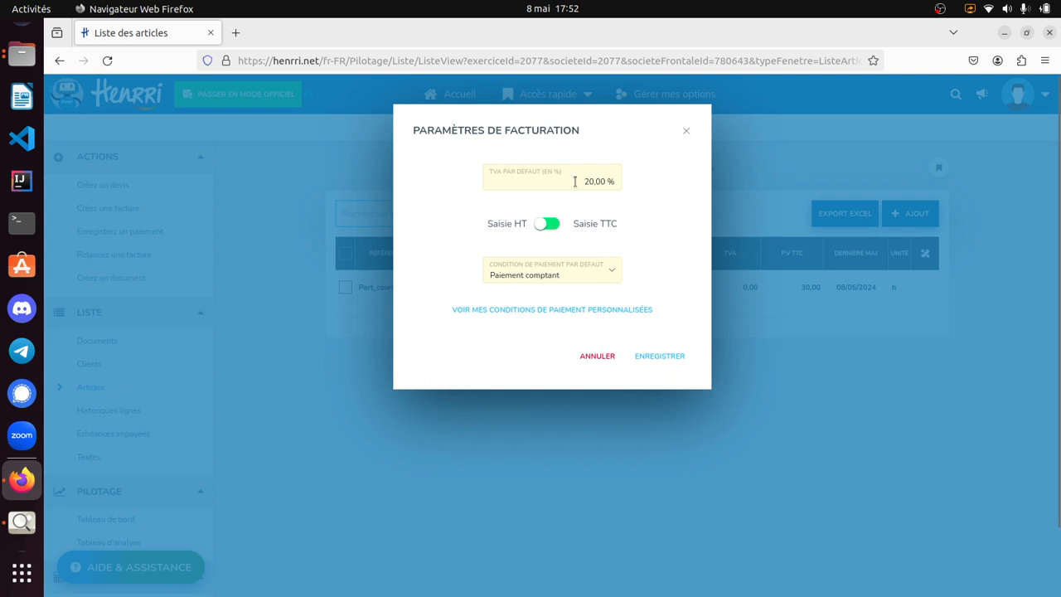
left_click(595, 180)
type("0")
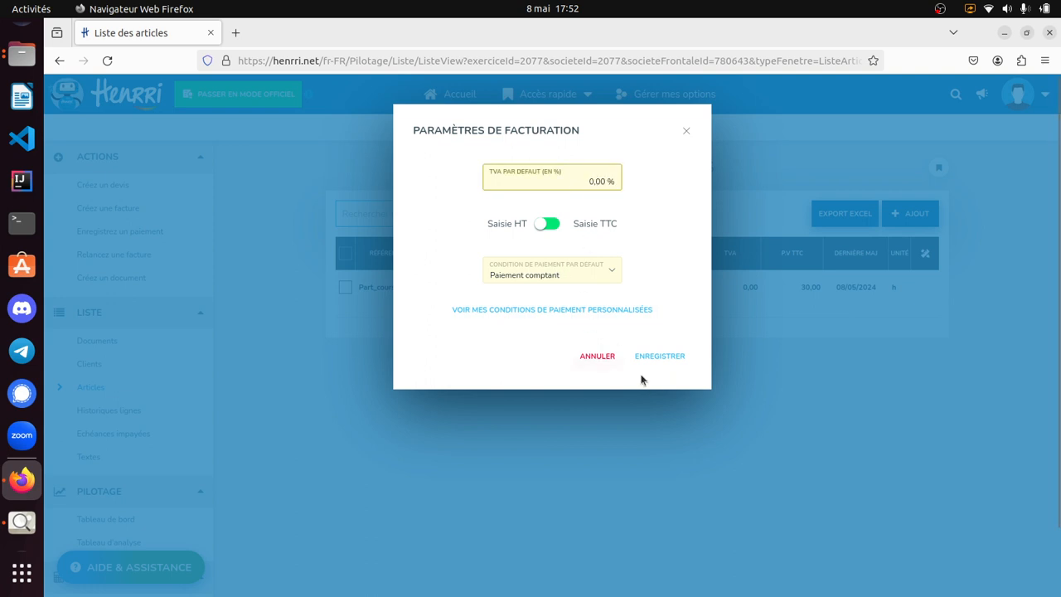
left_click(680, 359)
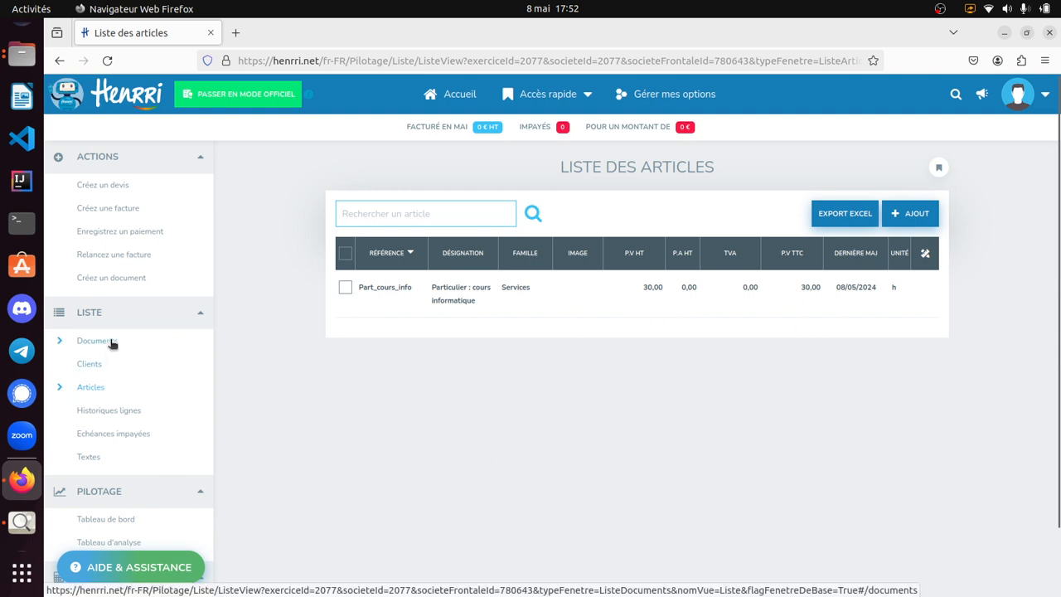
- Create a new quote and title it "Cours informatique du 8 mai 2024"
left_click(102, 187)
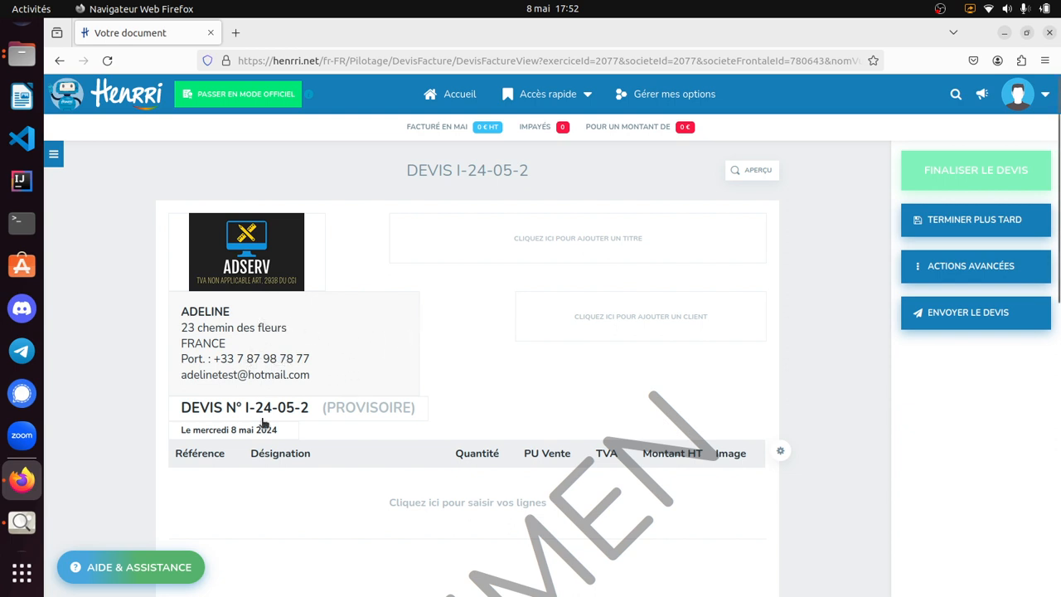
left_click(614, 251)
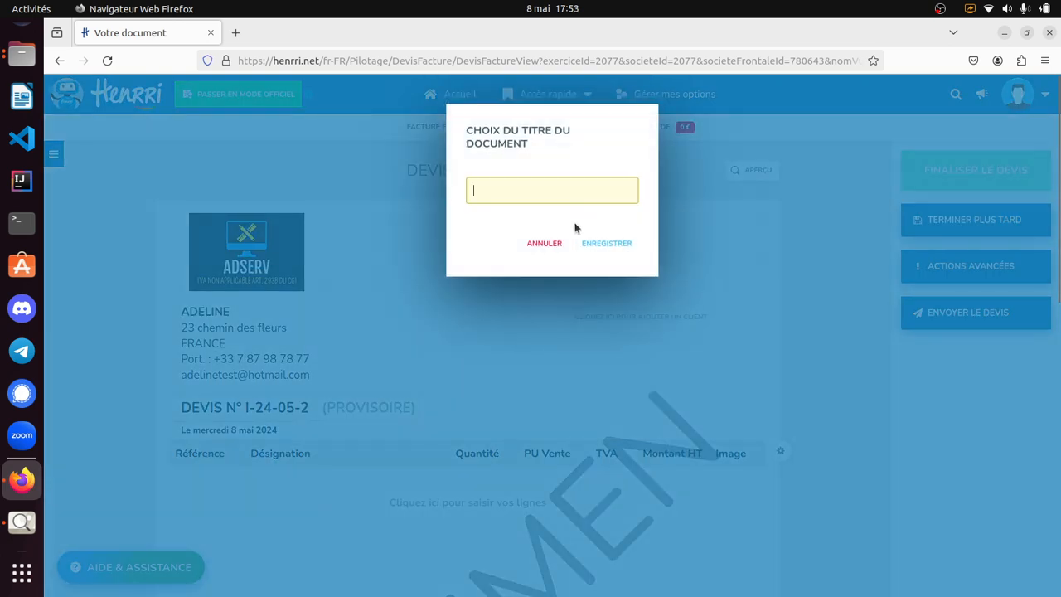
type("Cours informatique du 8 mai 2024")
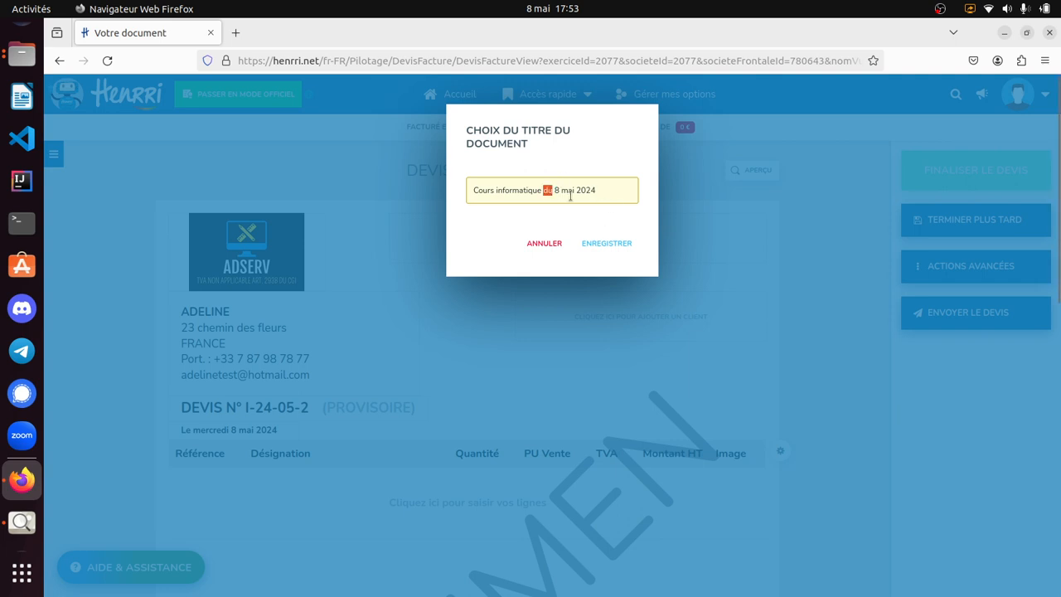
triple_click(577, 187)
left_click(611, 193)
left_click_drag(548, 193, 607, 192)
left_click(480, 187)
double_click(519, 190)
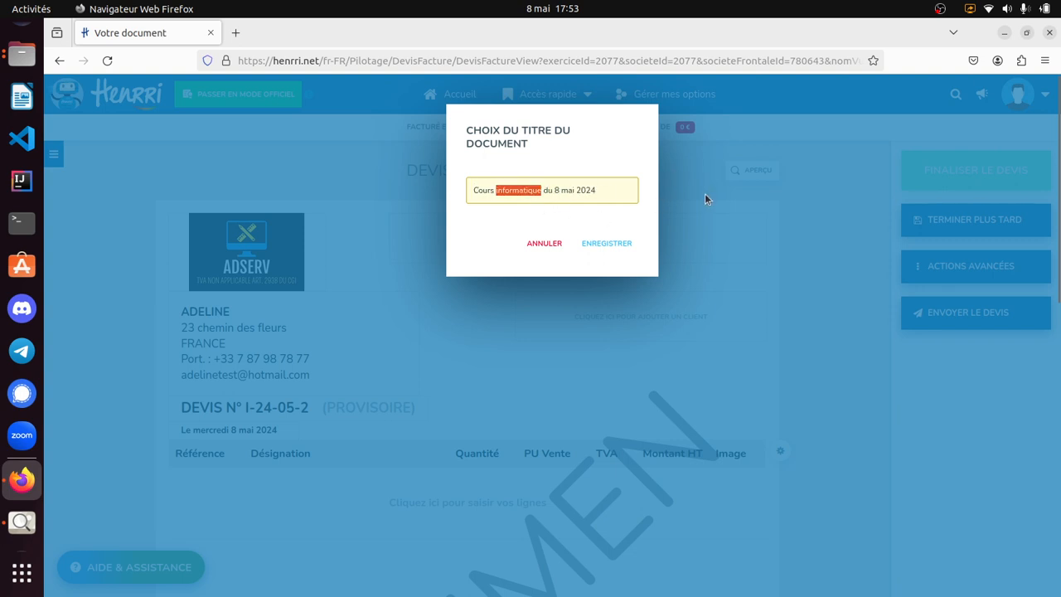
left_click(606, 245)
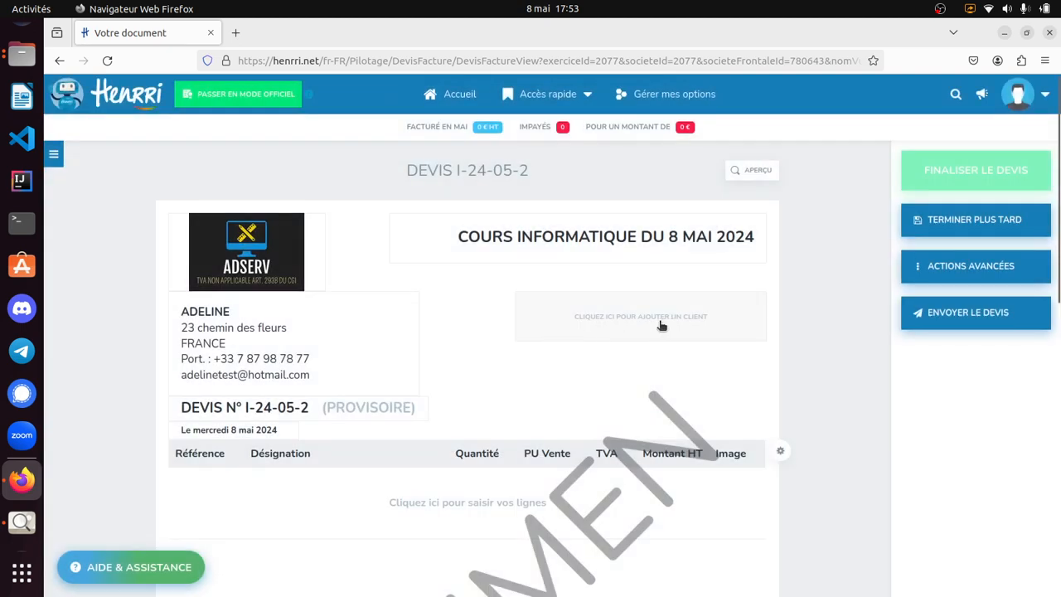
- Add the existing individual client to the quote by choosing the saved record and applying it to the document
left_click(562, 337)
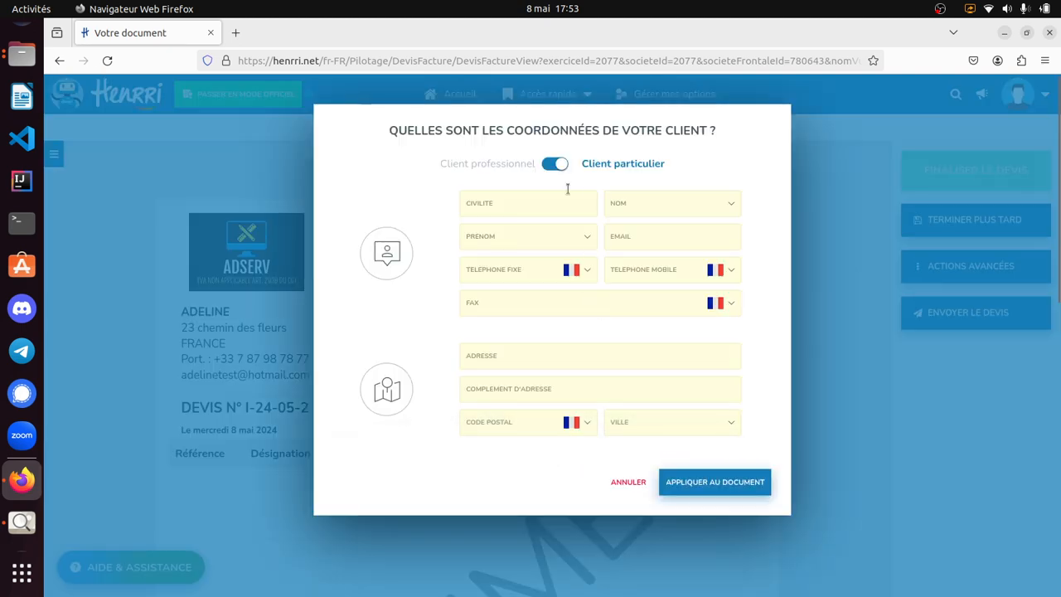
left_click(656, 205)
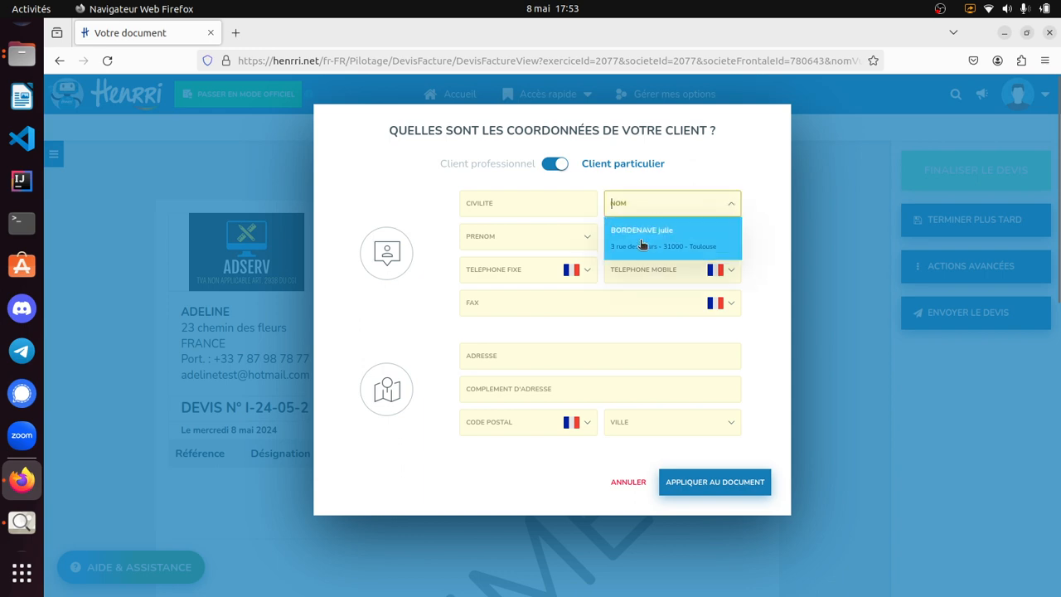
left_click(643, 245)
scroll(653, 455, "down", 1)
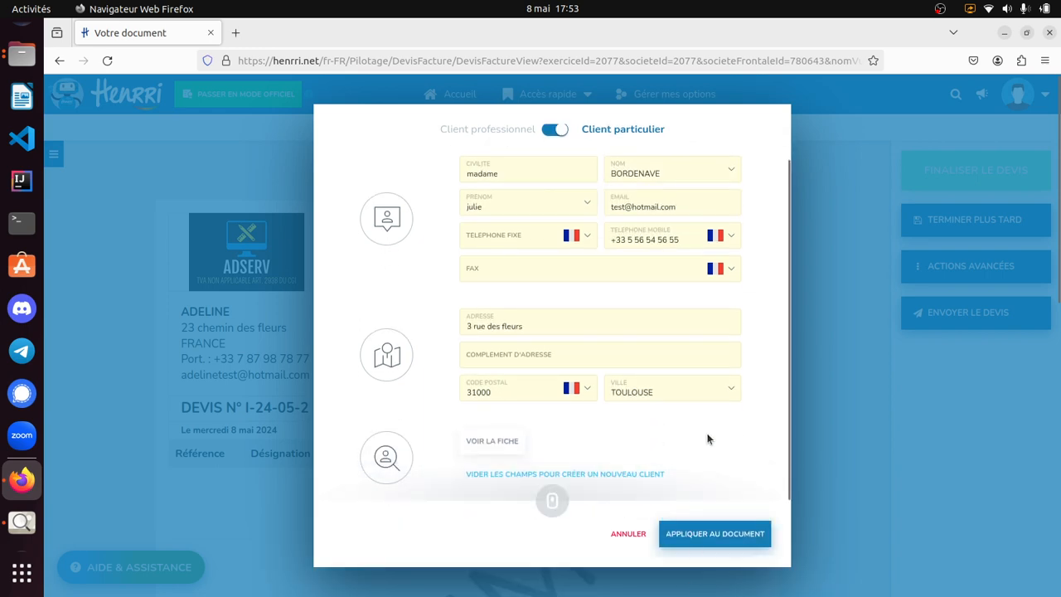
left_click(719, 532)
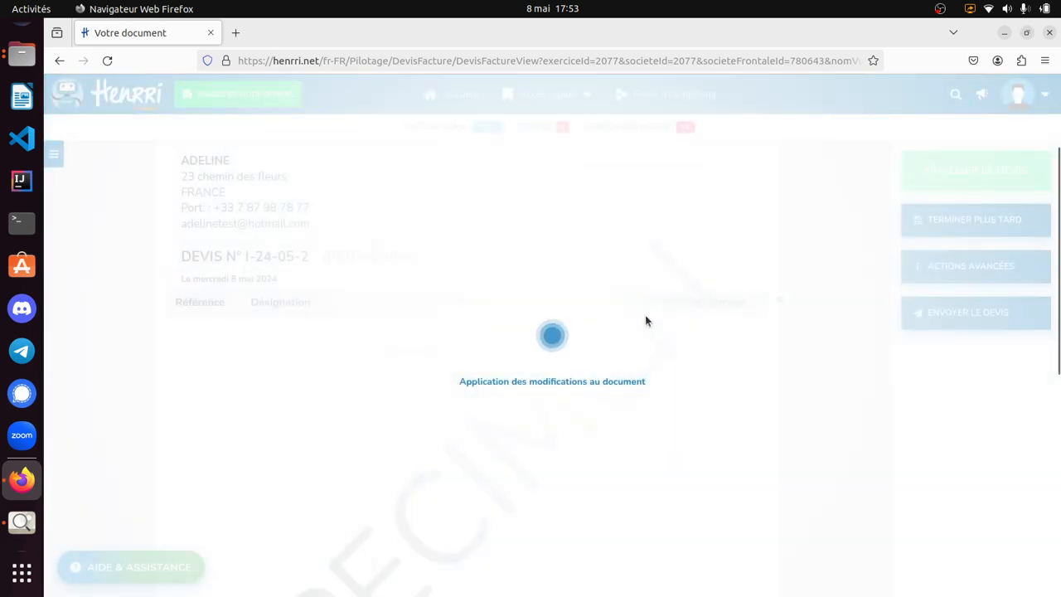
scroll(634, 239, "up", 2)
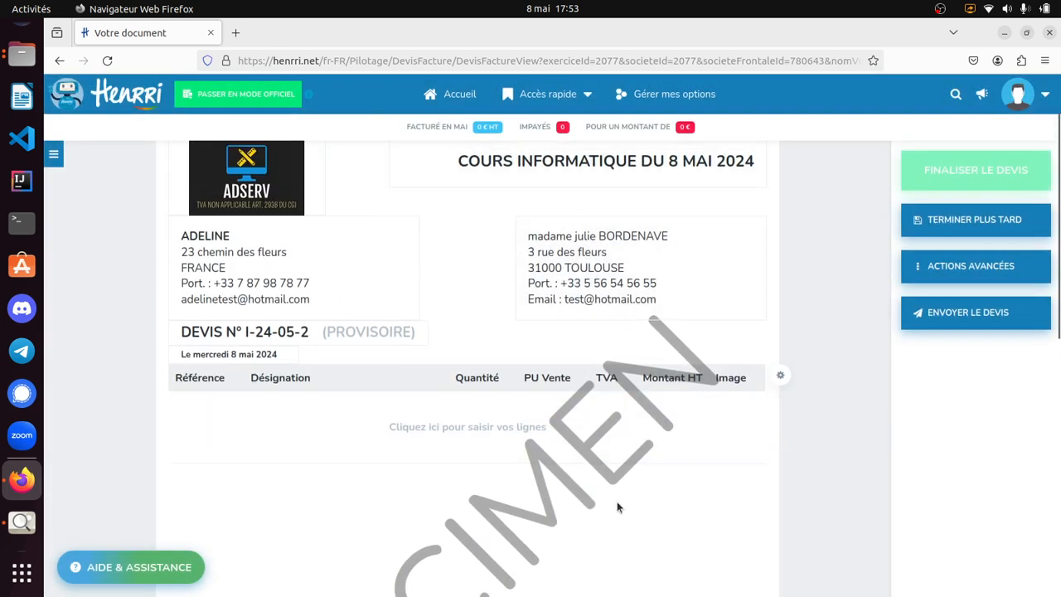
- Insert a service line in the quote using the saved article "Particulier : cours informatique"
left_click(503, 418)
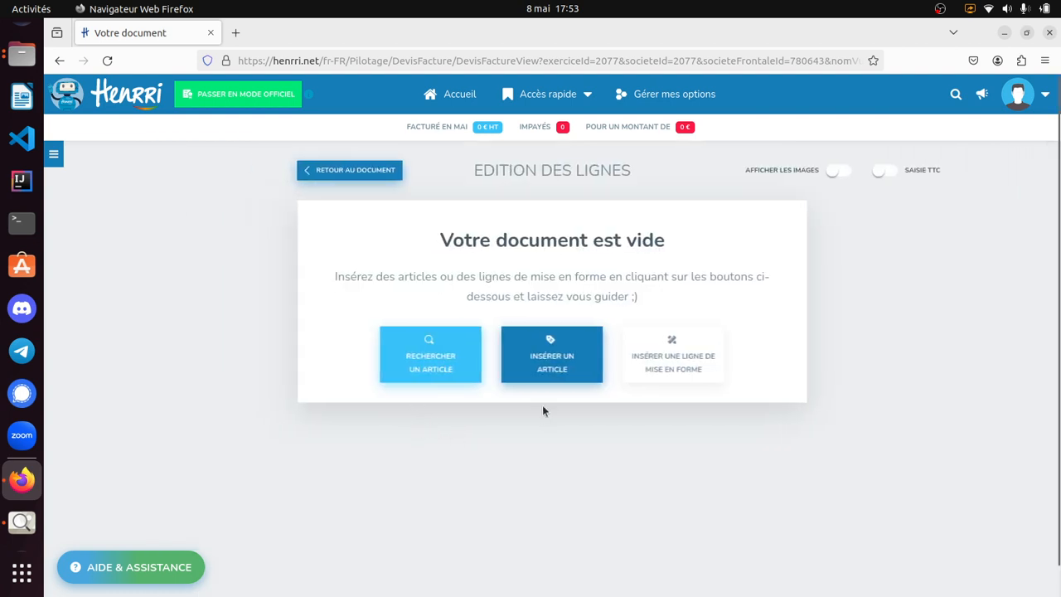
left_click(557, 364)
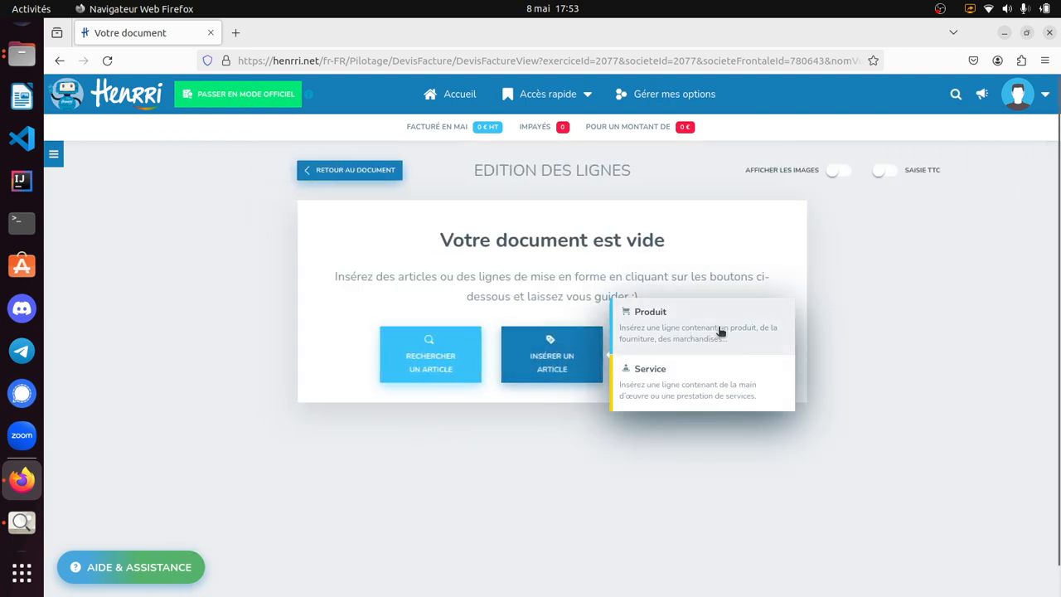
left_click(708, 387)
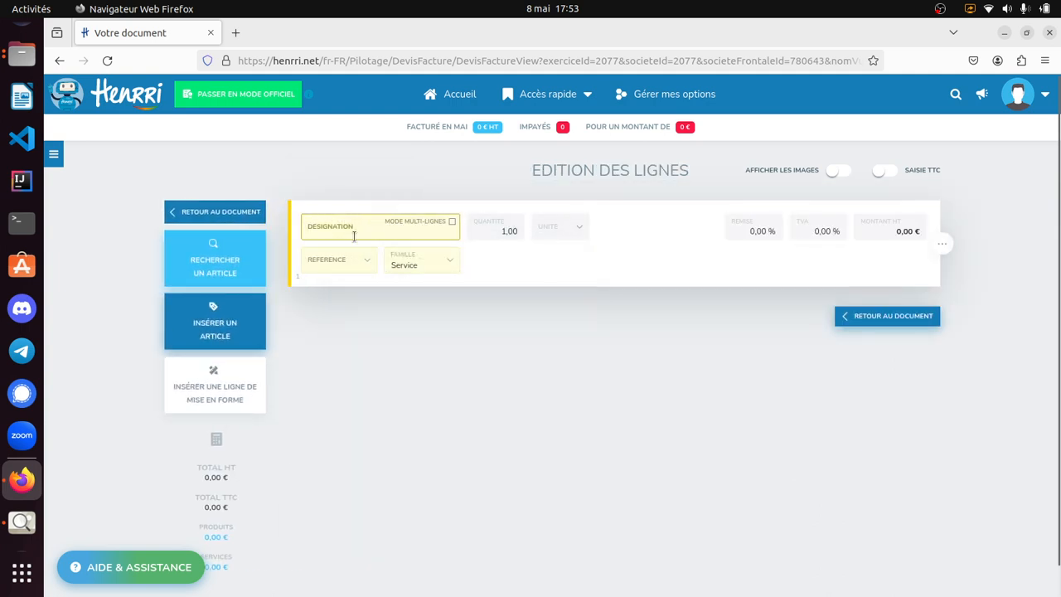
type("Pa")
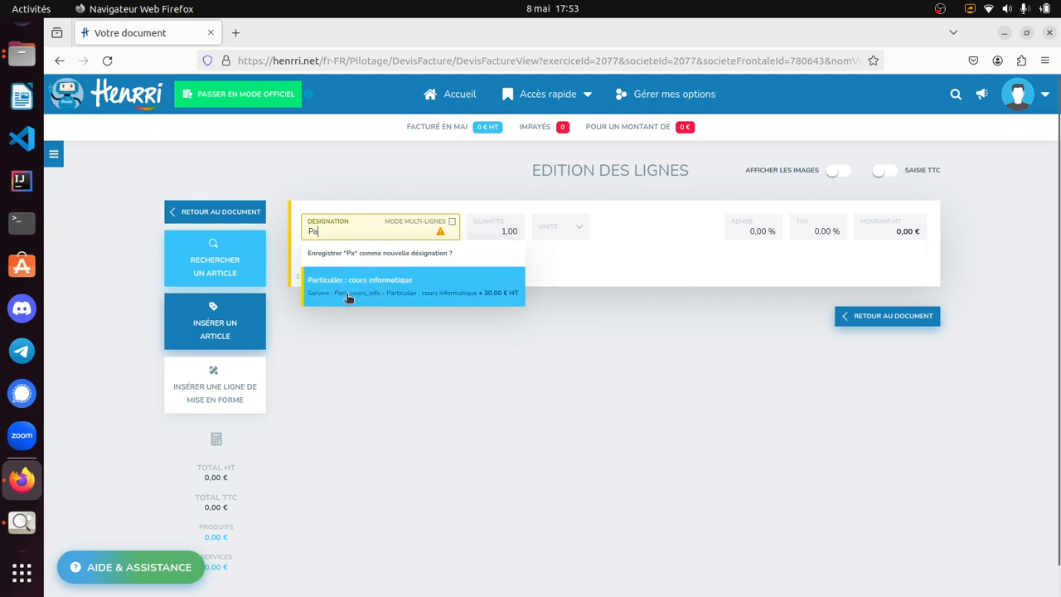
left_click(349, 297)
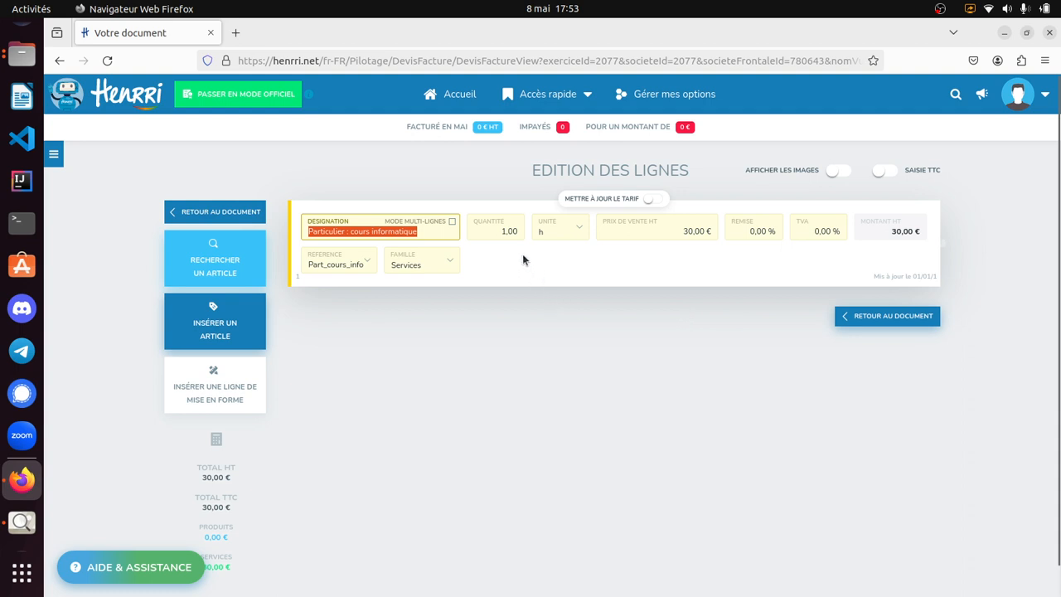
- Set the course line's quantity to 2,5 hours
left_click(509, 234)
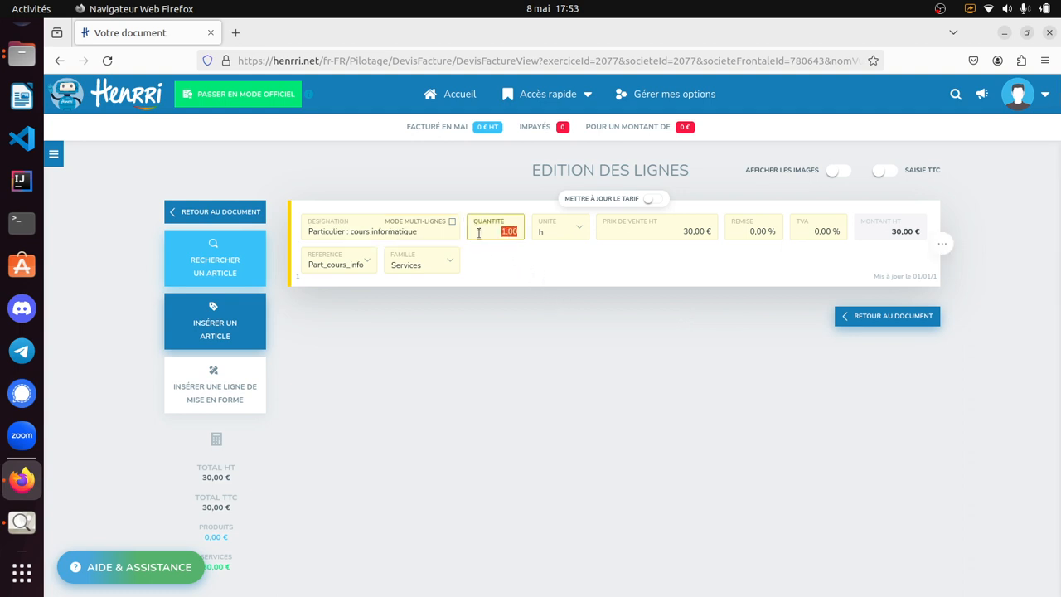
type("2,5")
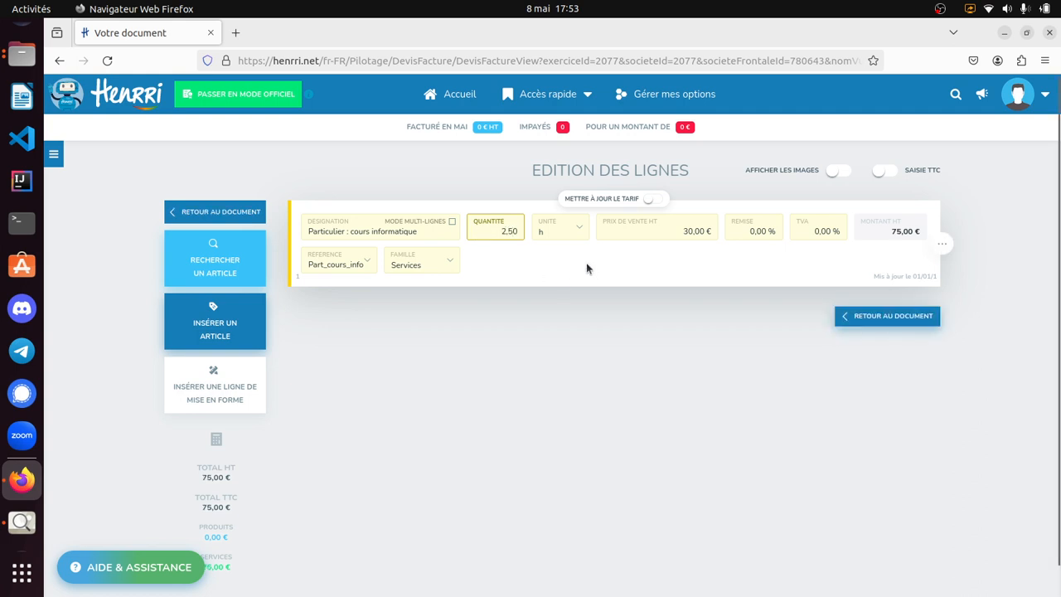
left_click(586, 262)
- Insert a product line below the course line with the designation "Chaise"
left_click(248, 336)
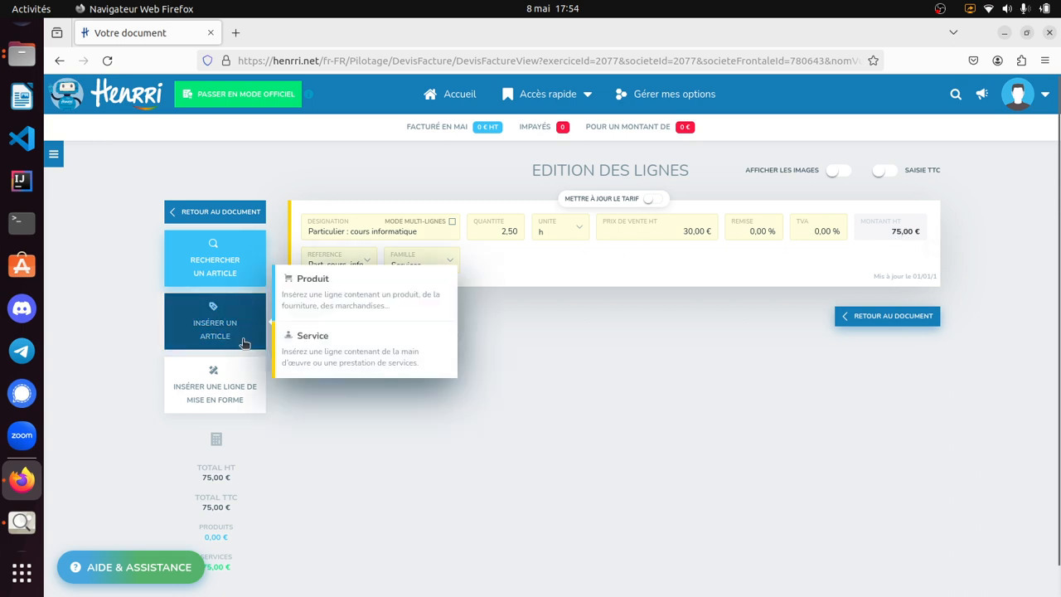
left_click(325, 282)
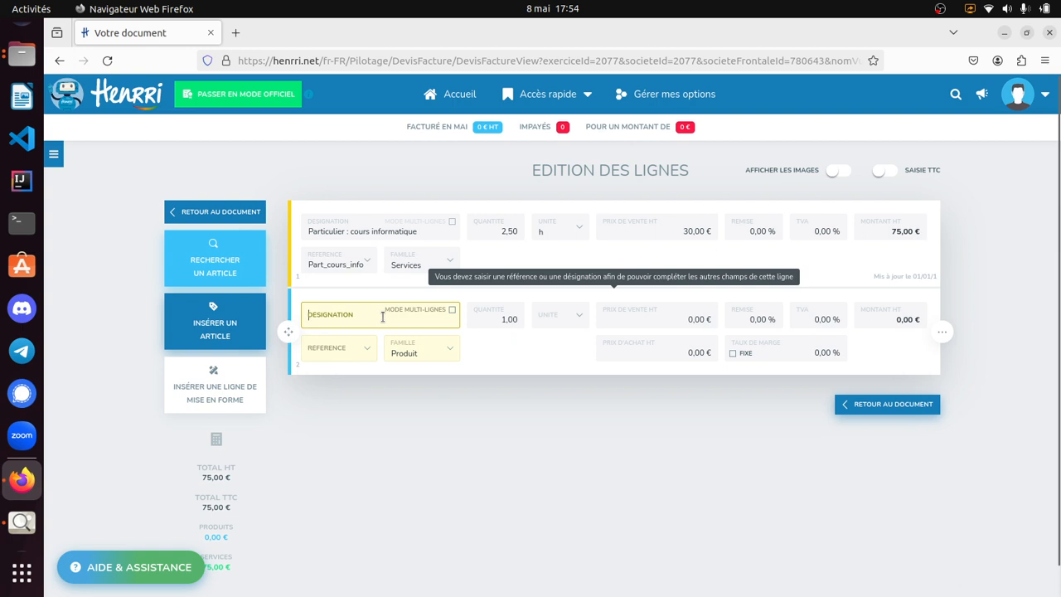
type("Chaise")
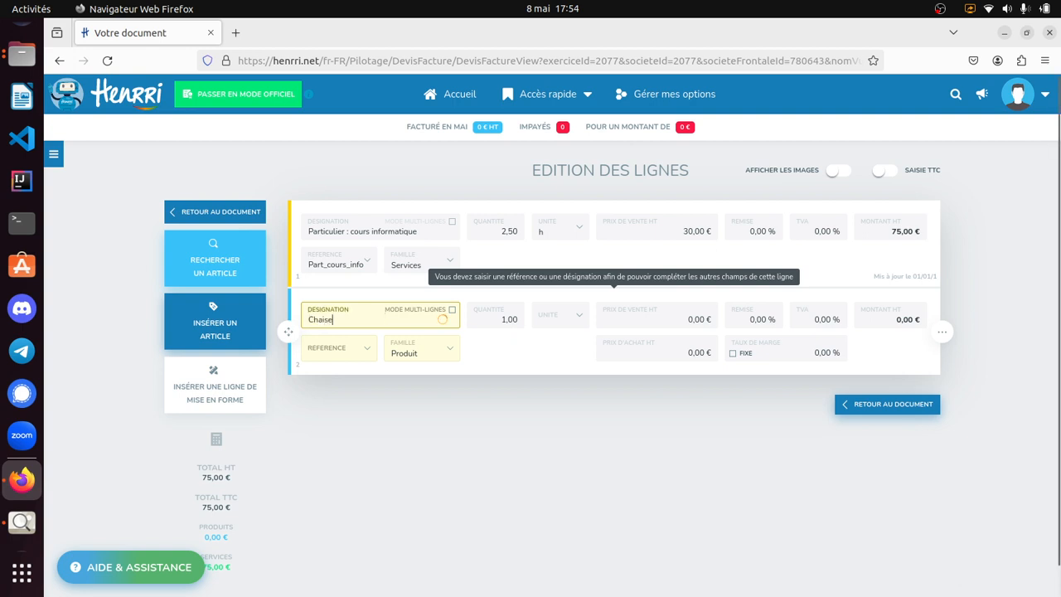
left_click(378, 349)
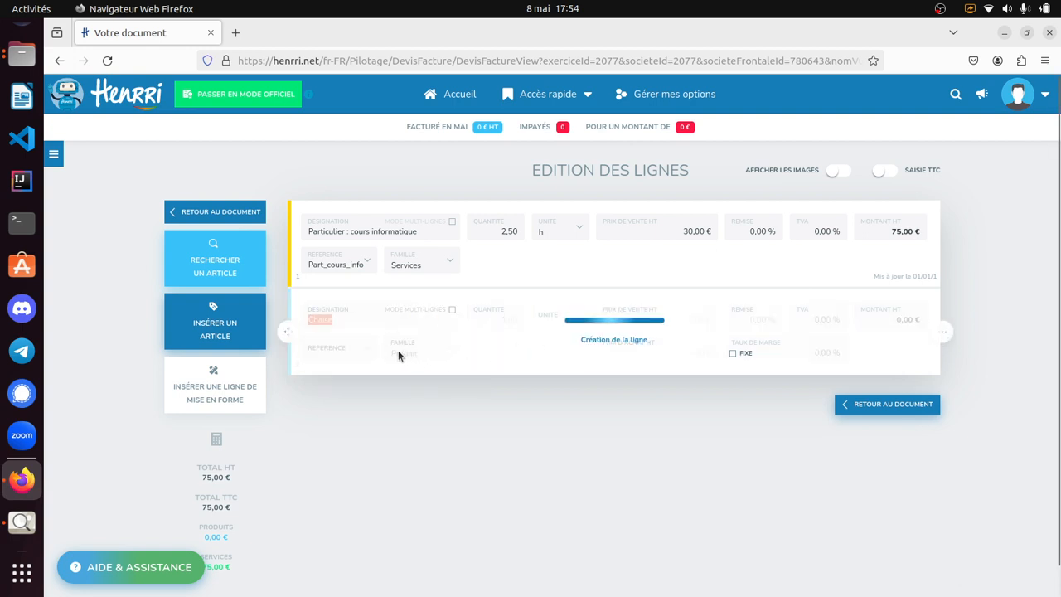
- Give the chair line the reference "chaise_bleu" and save it as a new reference
left_click(337, 349)
type("chais")
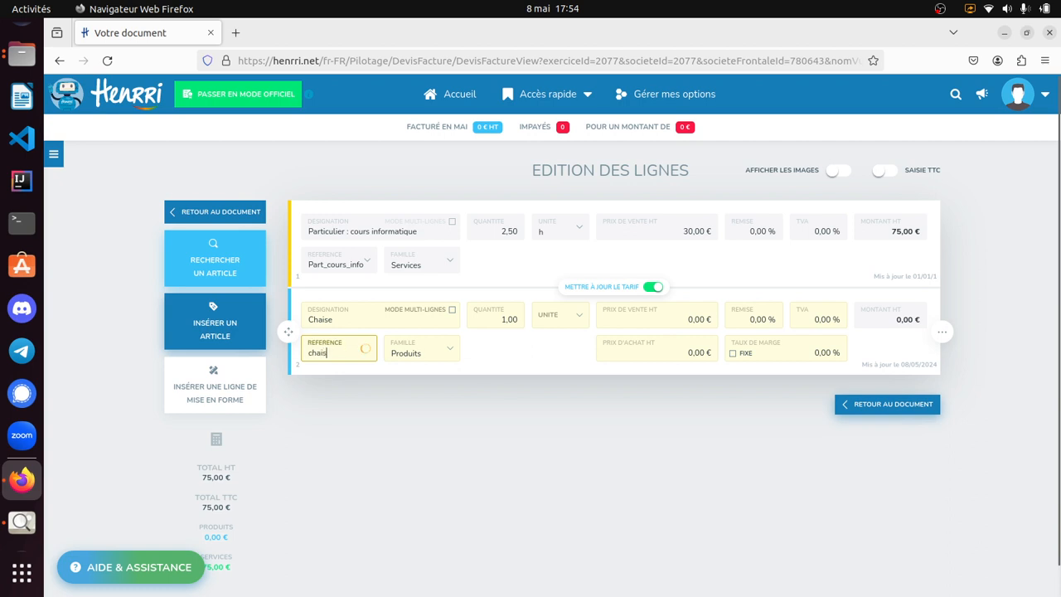
type("e_bleur")
key("BackSpace")
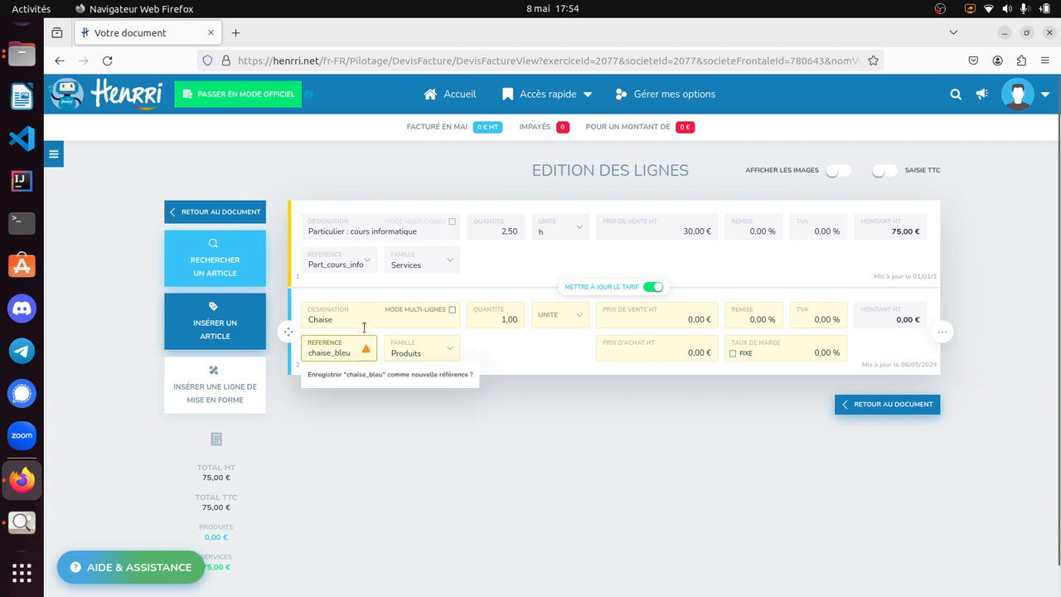
left_click(371, 375)
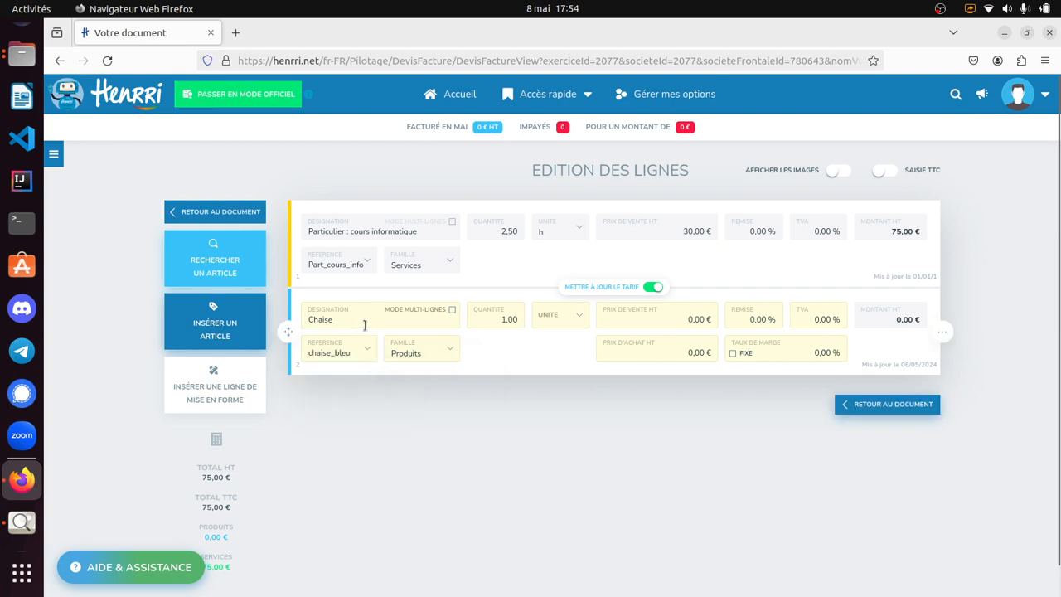
- Set the chair line's unit to pièce(s) and its selling price excluding tax to 40 €, and return to the document
left_click(512, 317)
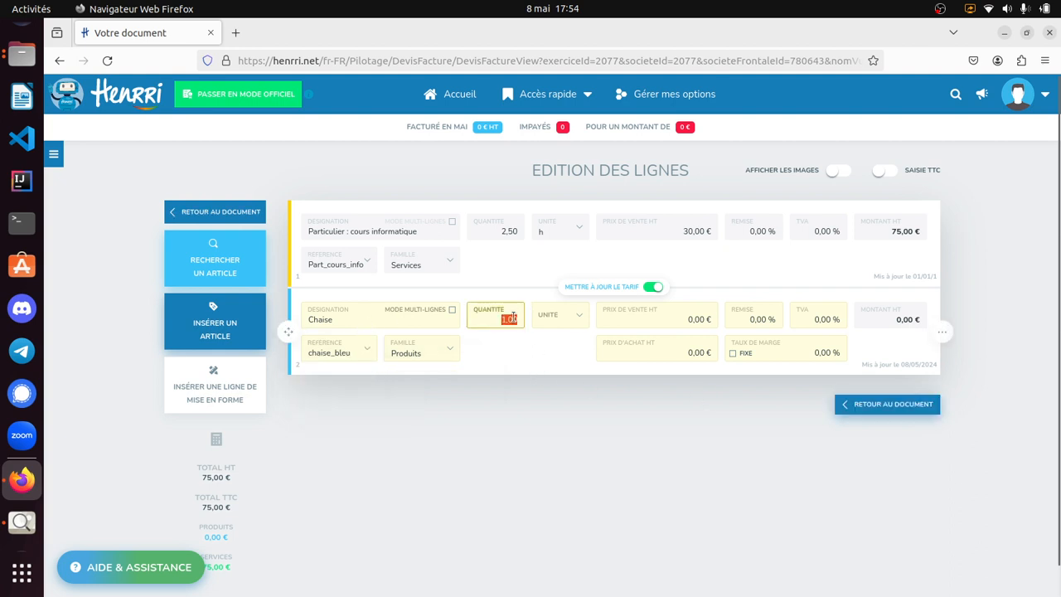
left_click(580, 322)
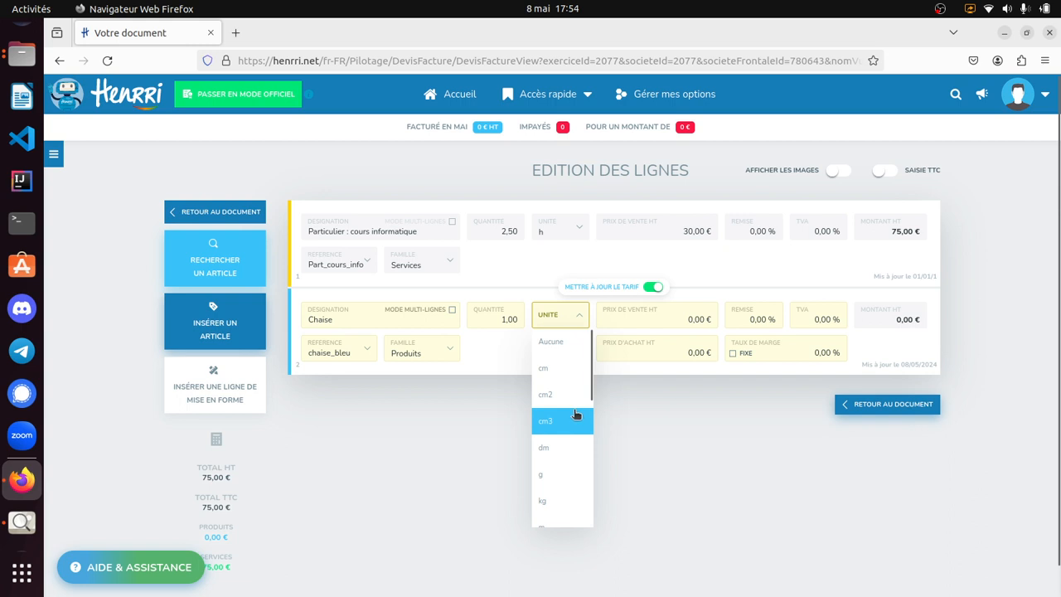
scroll(576, 414, "down", 6)
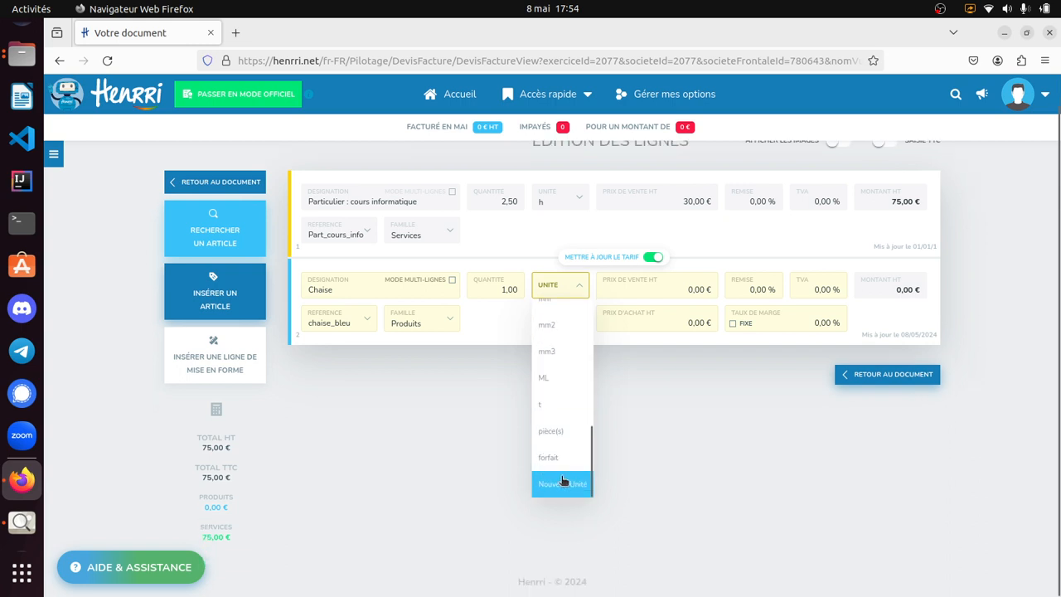
left_click(553, 432)
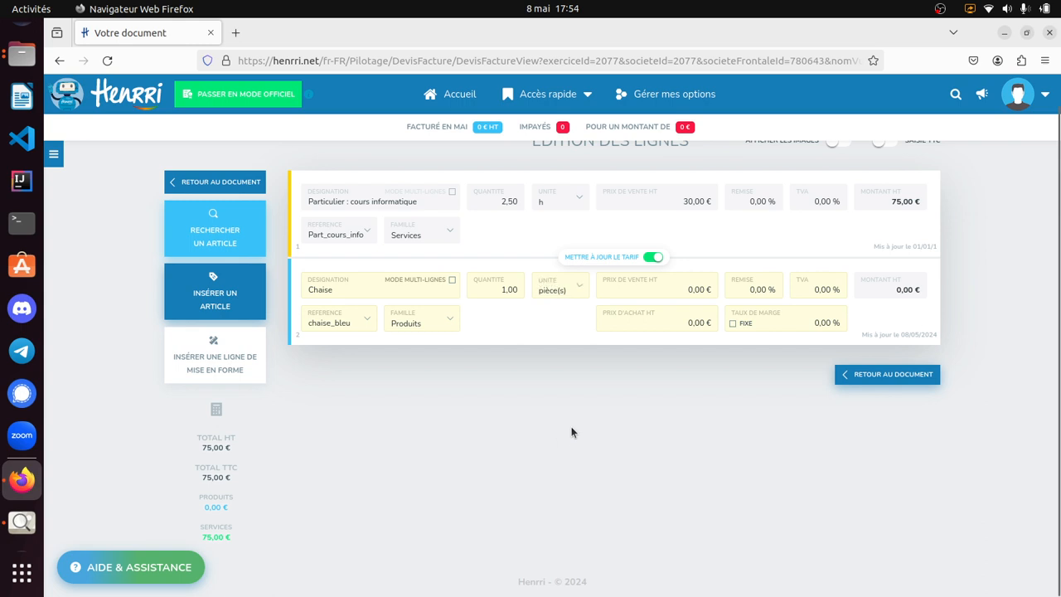
left_click(716, 282)
type("40")
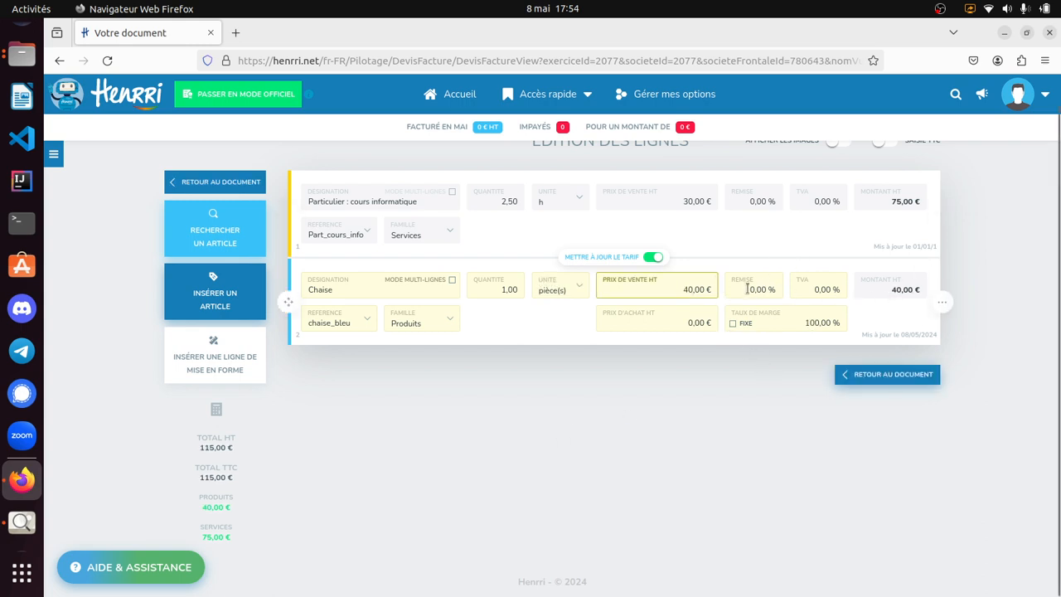
left_click(893, 373)
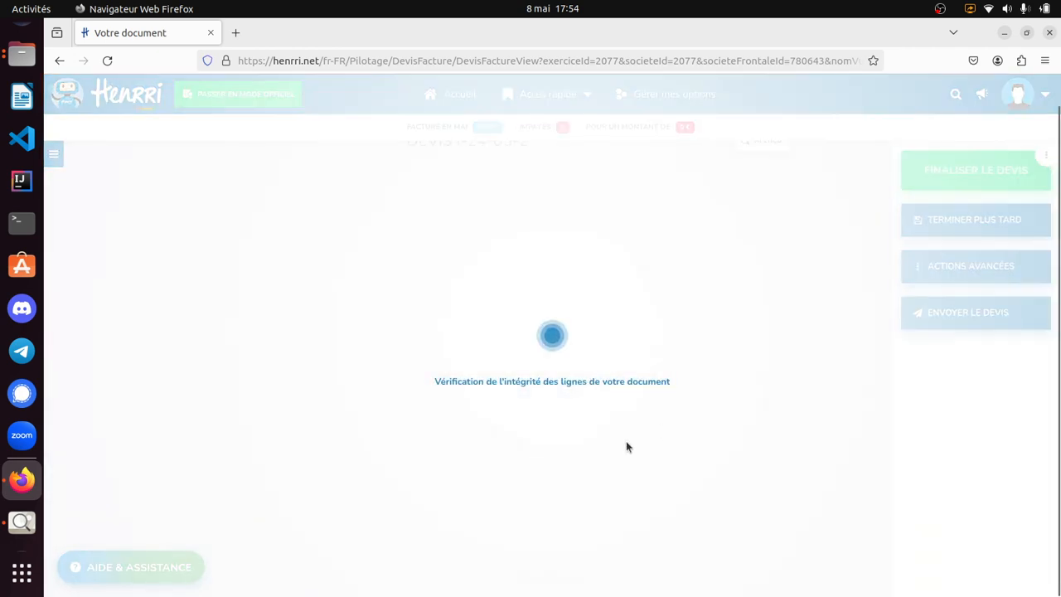
- Change the quote's payment conditions to "60 jours" and apply them to the document
scroll(615, 470, "down", 3)
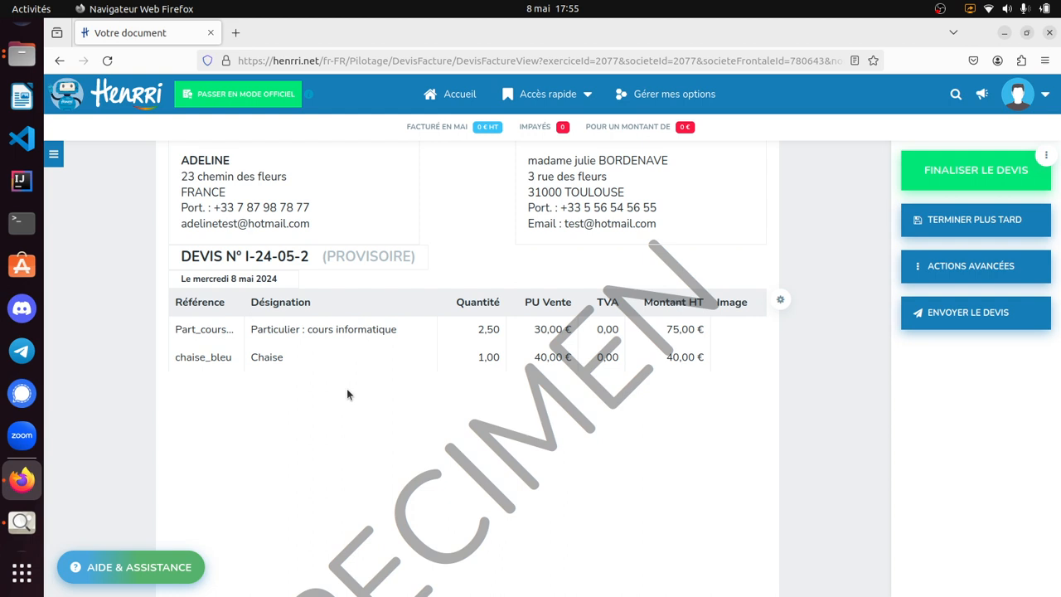
scroll(486, 362, "down", 8)
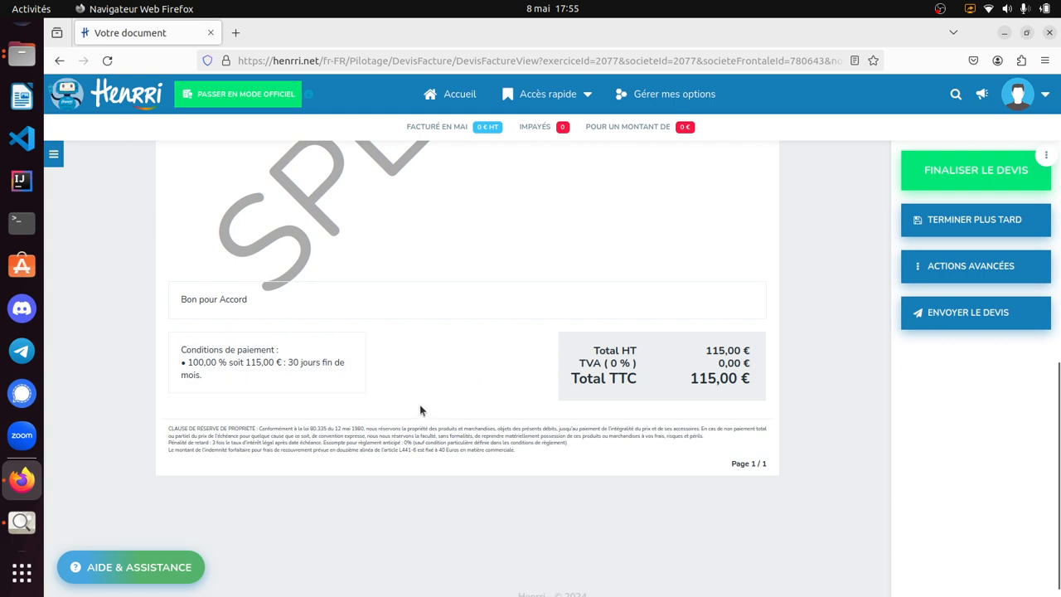
left_click(329, 367)
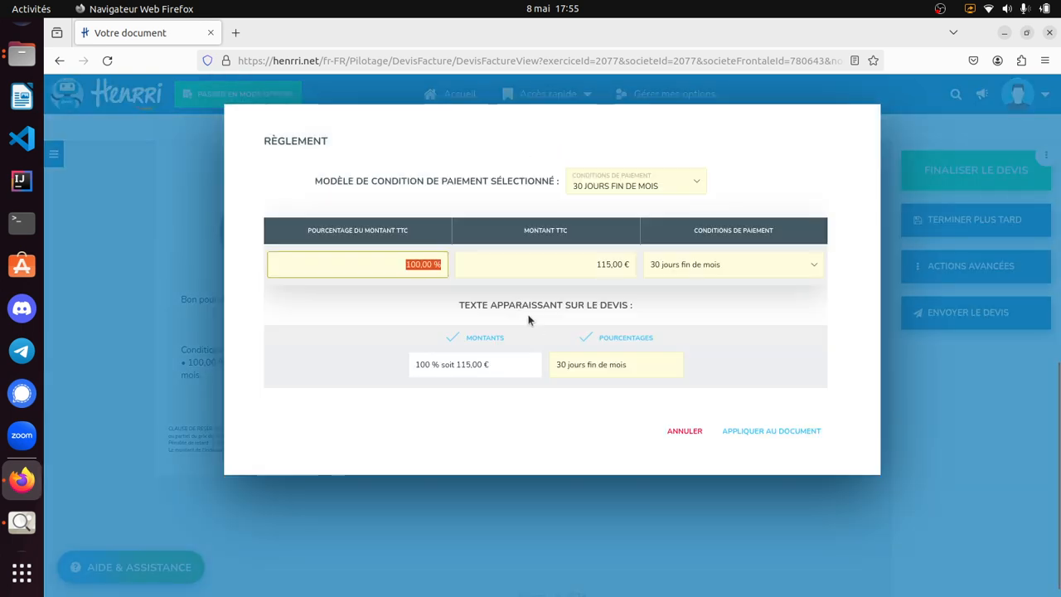
left_click(676, 187)
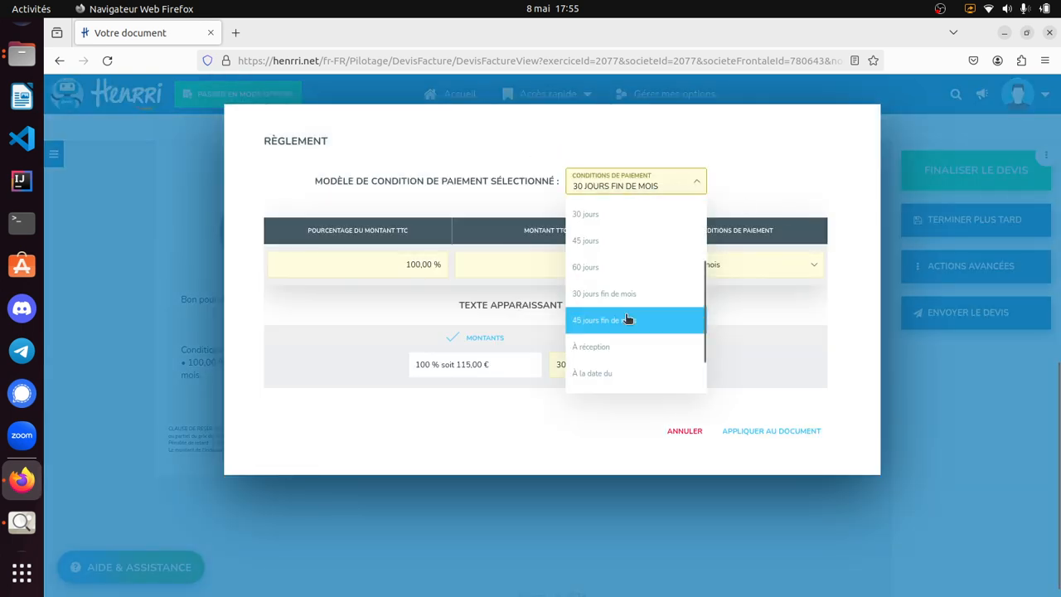
left_click(635, 274)
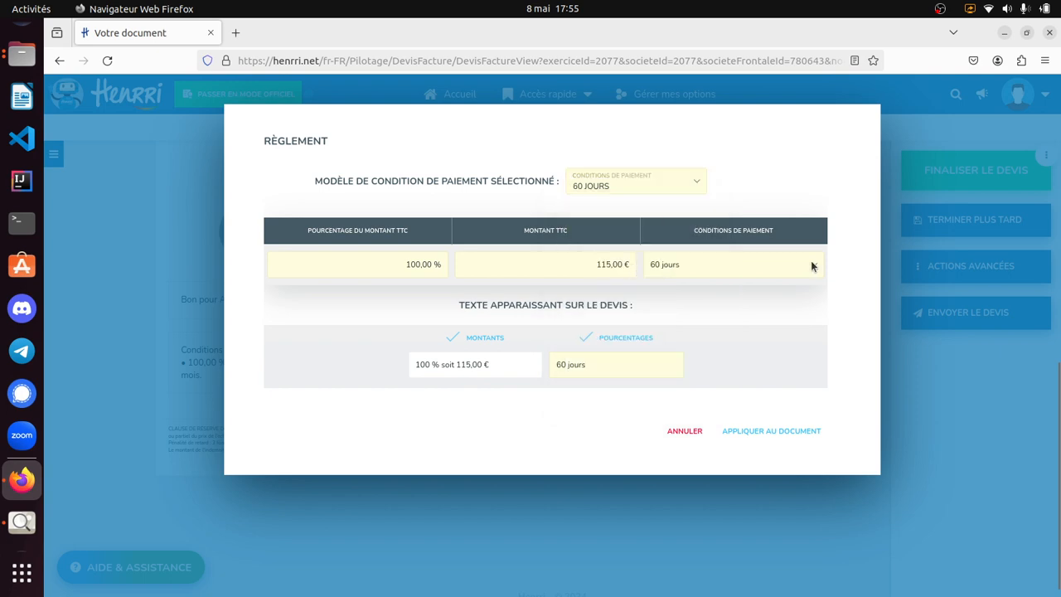
left_click(796, 433)
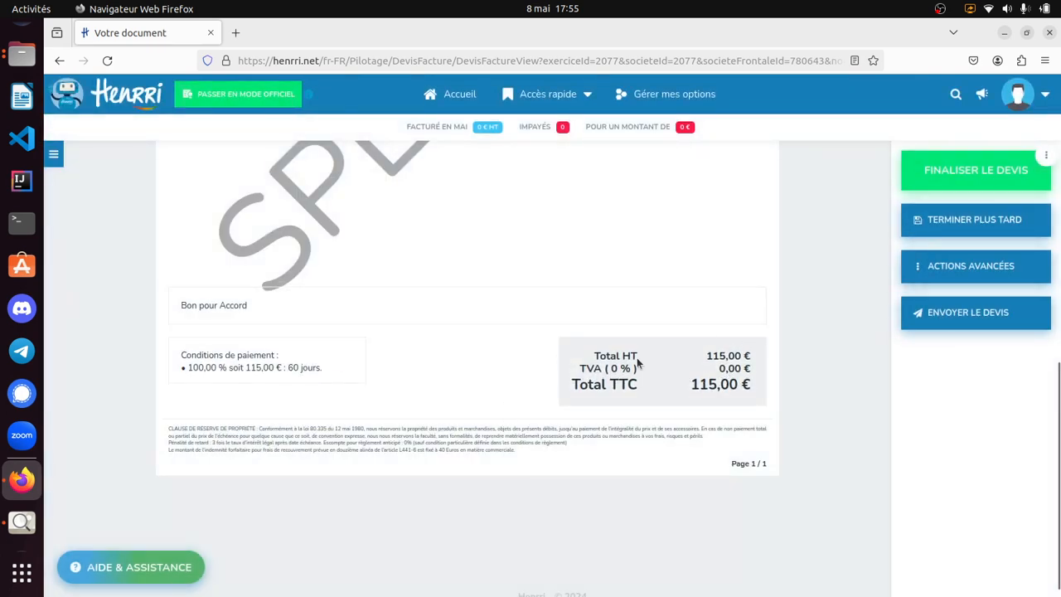
- Finalise the quote, declining the "Suivi de devis" module, and close the document preview
scroll(728, 360, "up", 8)
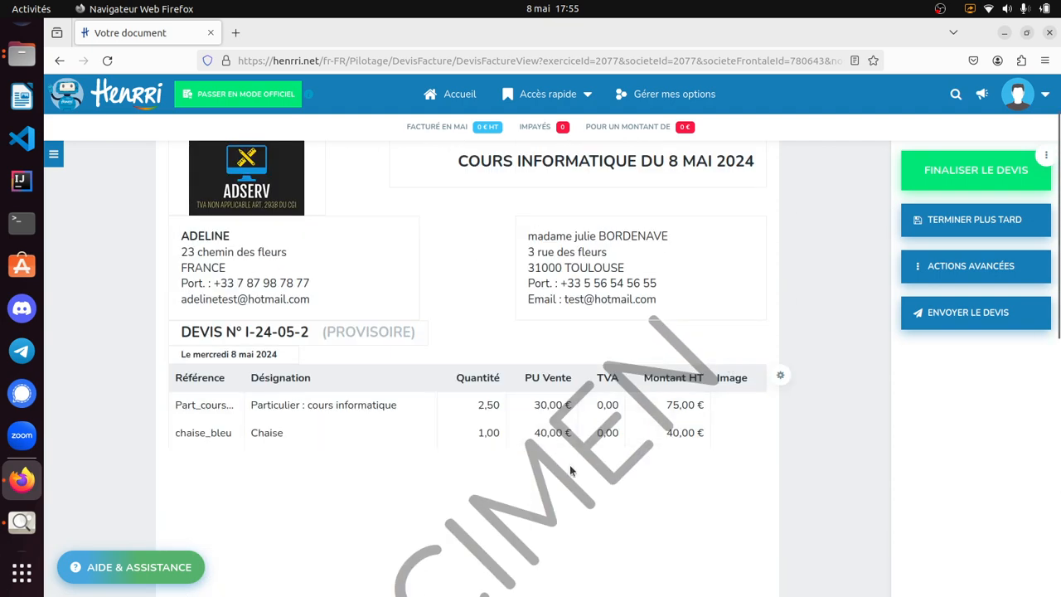
left_click(974, 267)
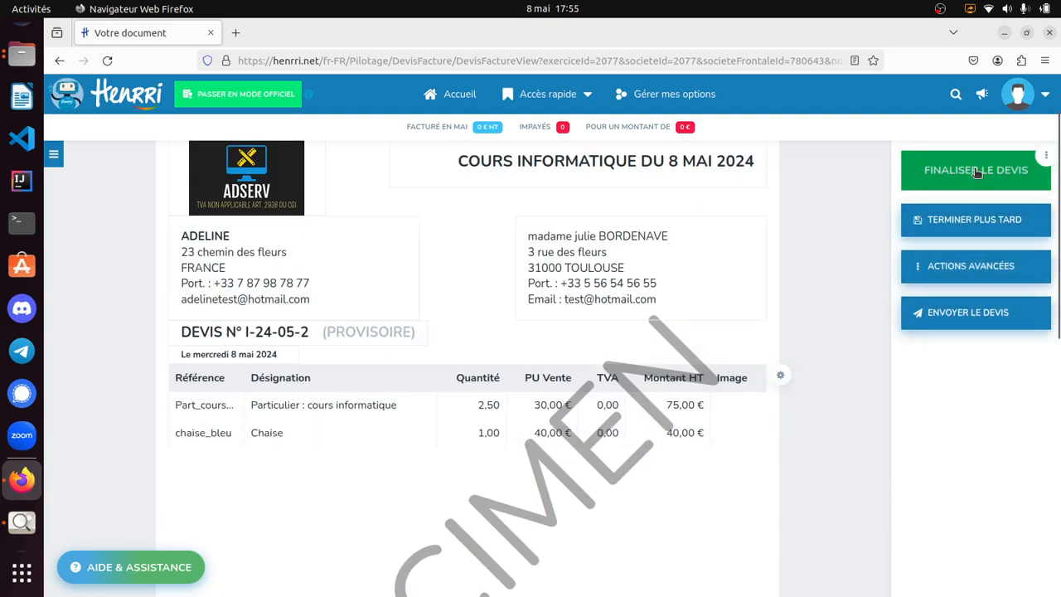
left_click(988, 171)
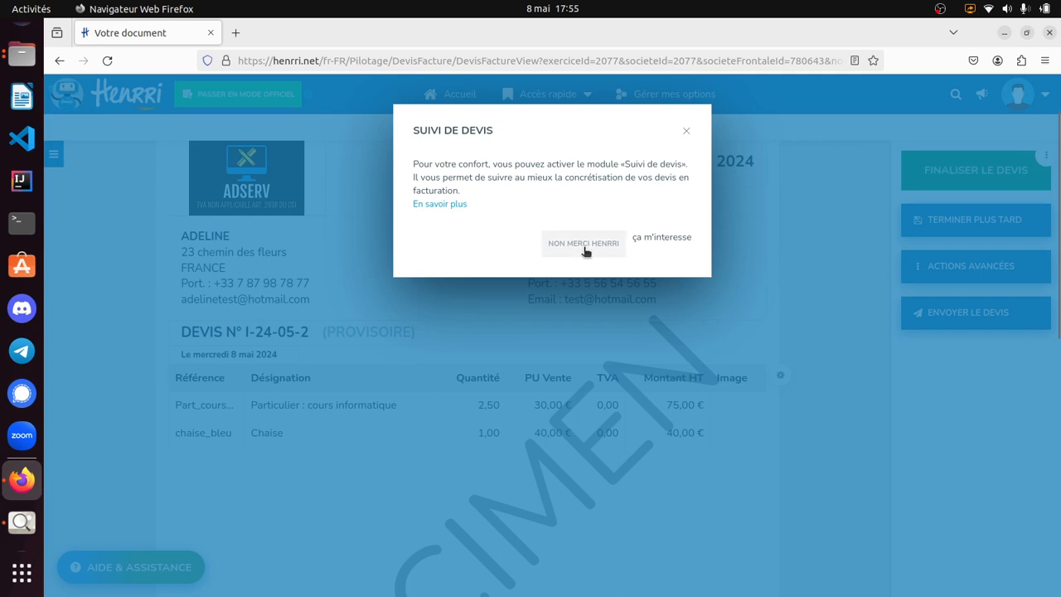
left_click(569, 252)
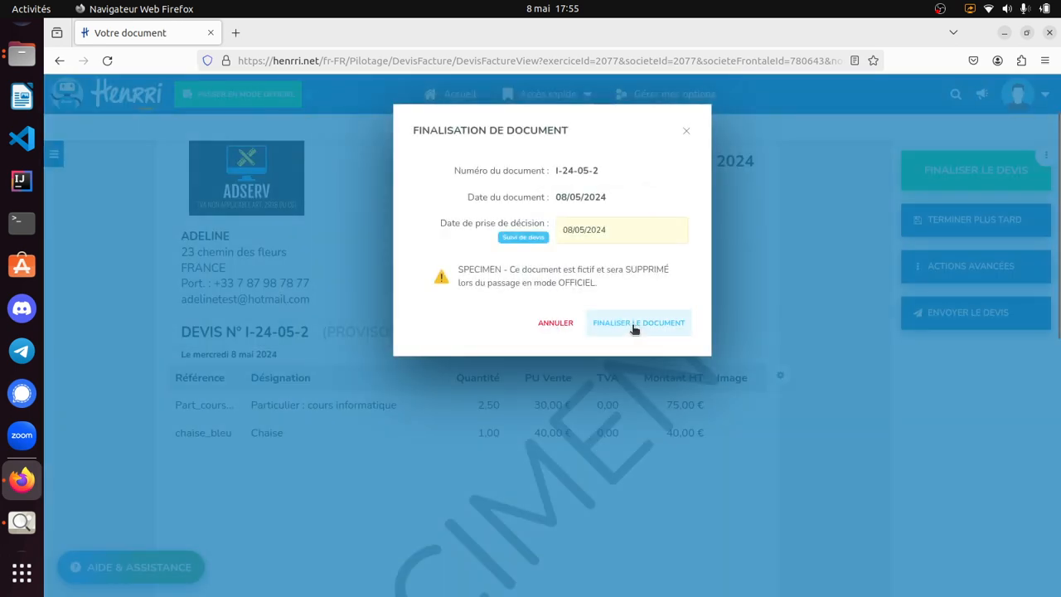
left_click(633, 325)
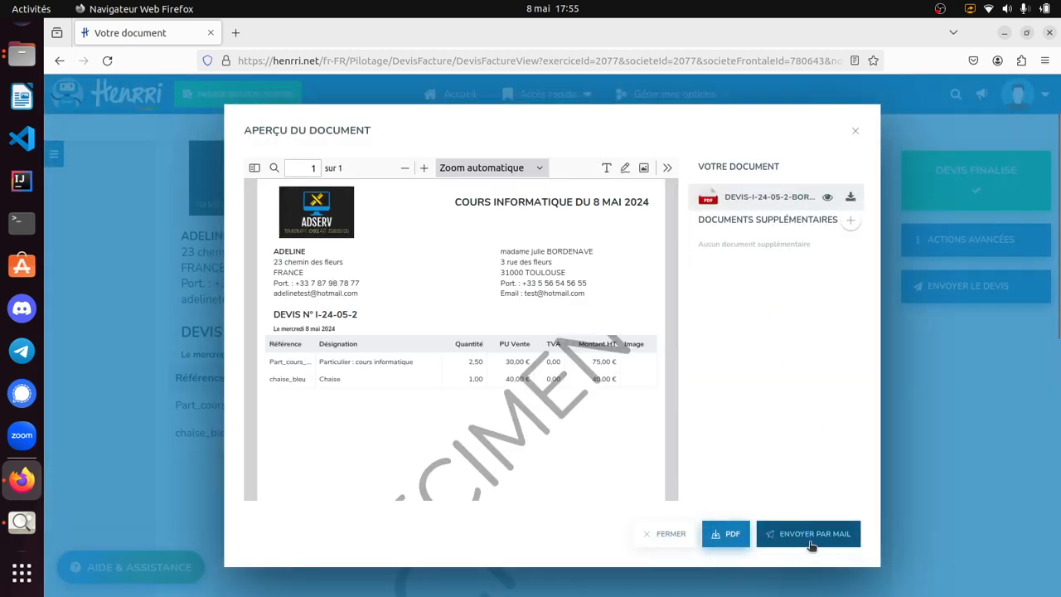
left_click(679, 540)
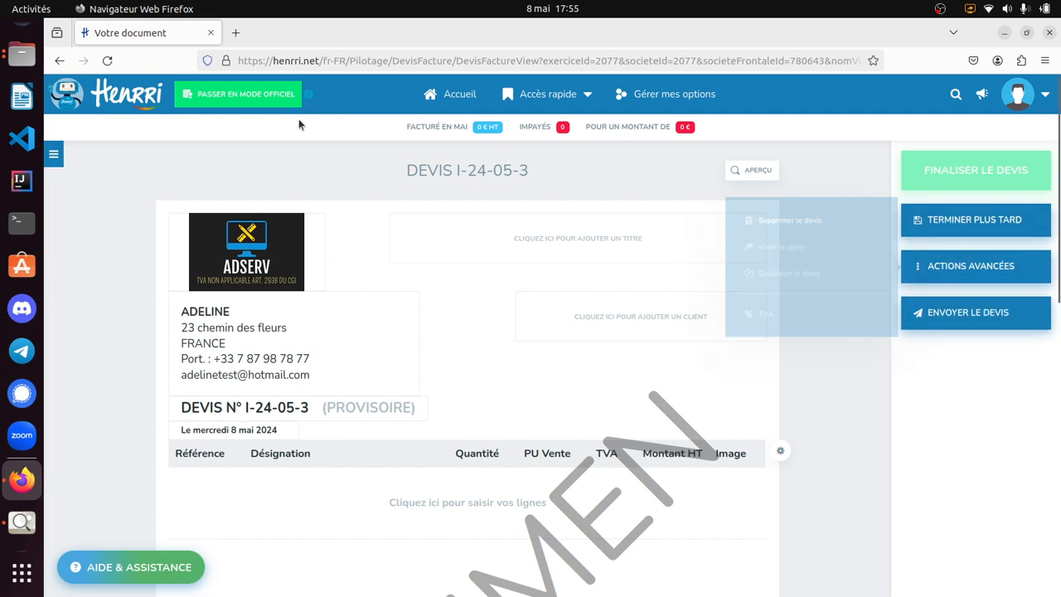
- Reopen the finalised quote from the home page's recent documents and convert it into an invoice
left_click(121, 101)
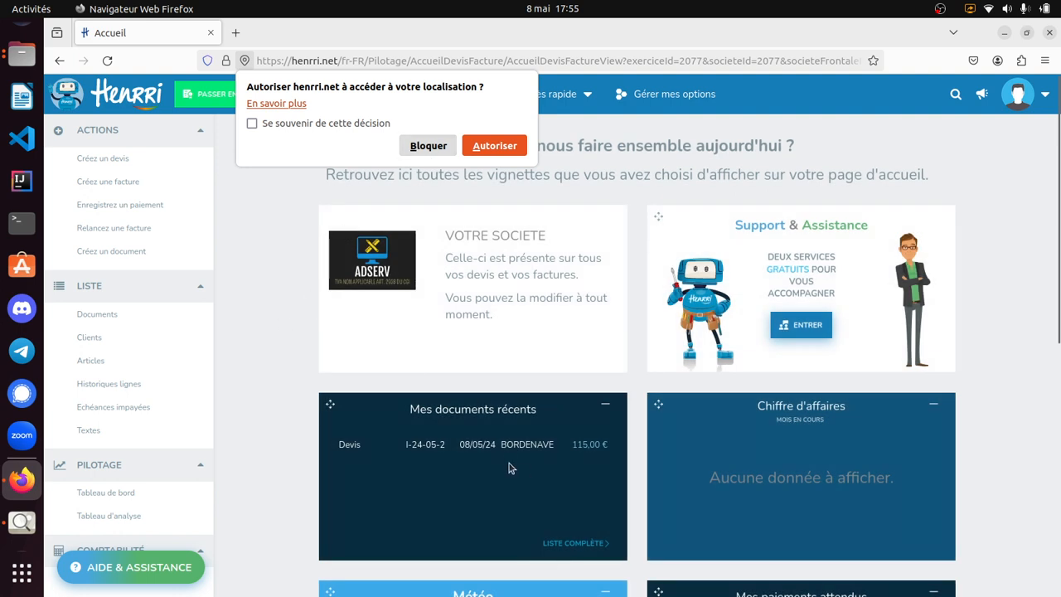
left_click(505, 444)
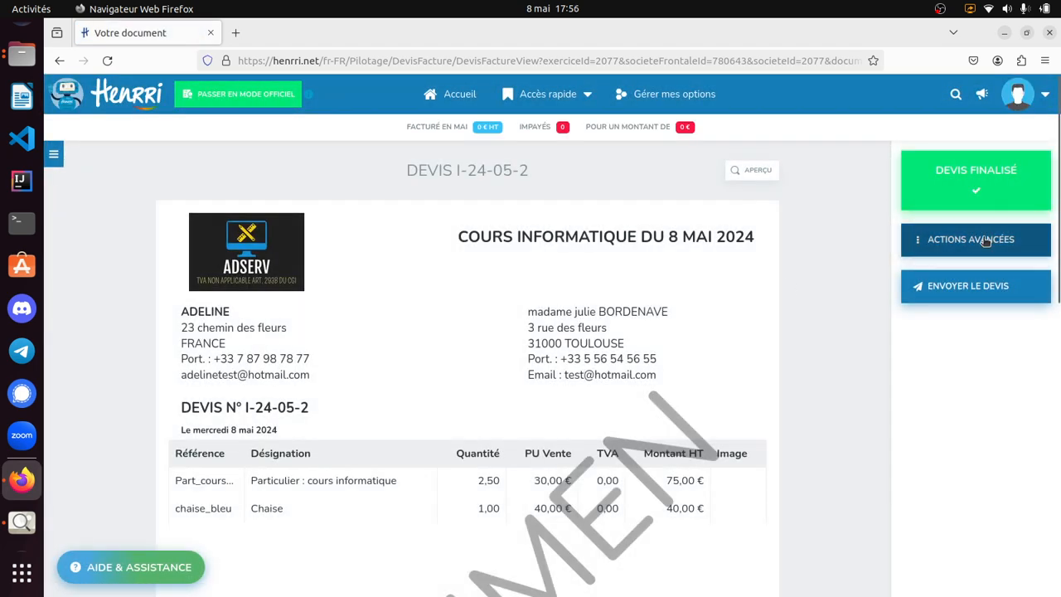
left_click(932, 241)
mouse_move(837, 257)
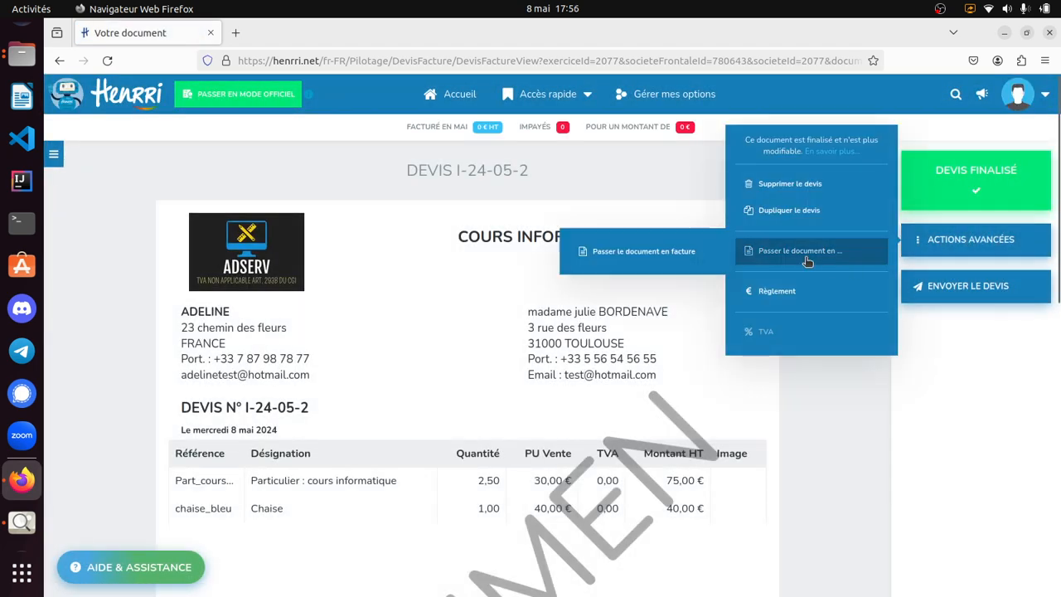
left_click(688, 261)
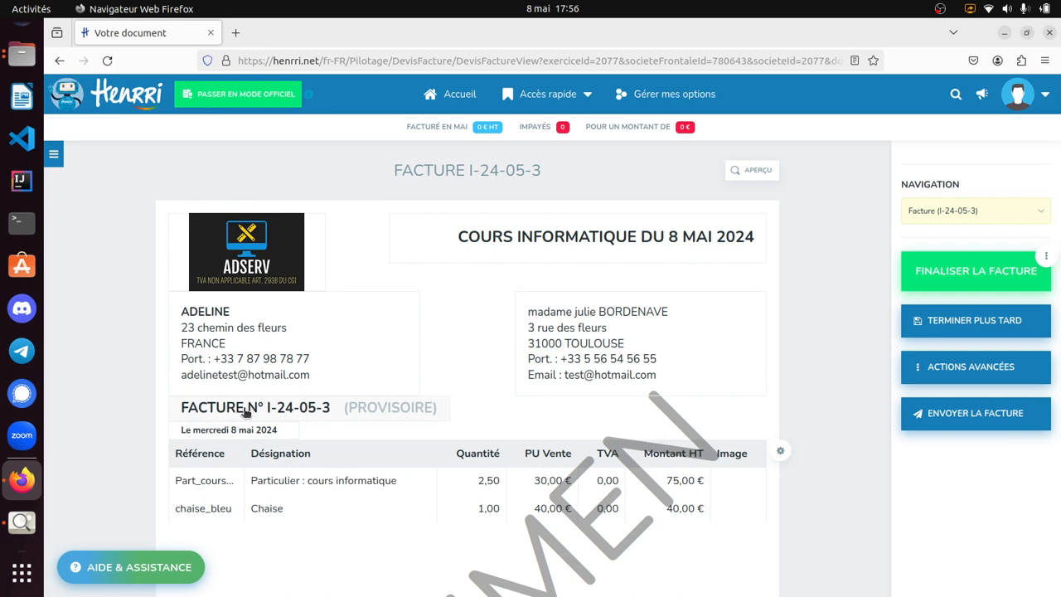
- Review the provisional invoice, finalise it with the date 08/05/2024, and close the document preview
scroll(533, 396, "down", 8)
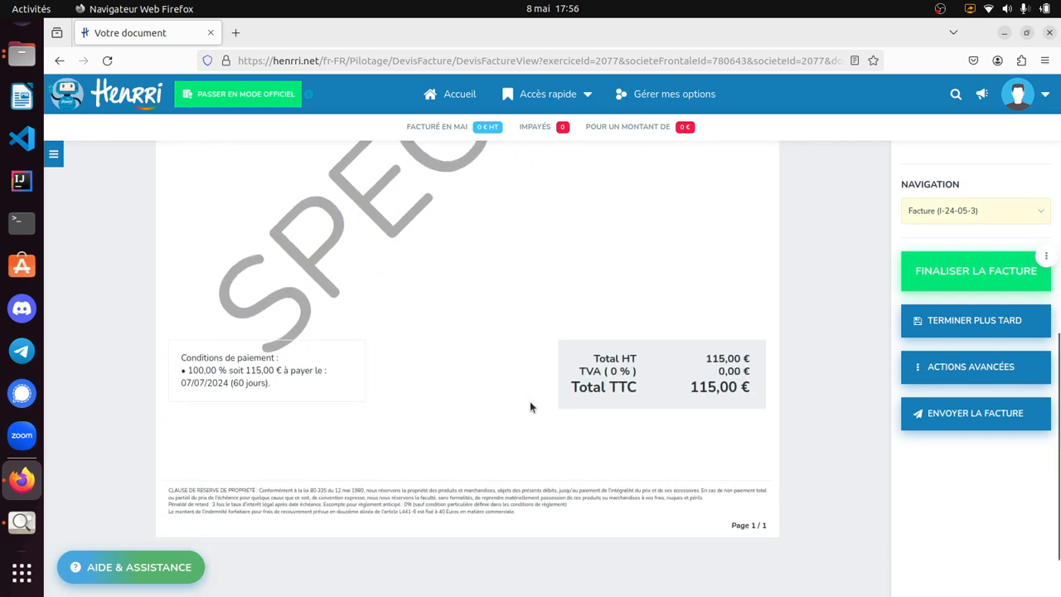
scroll(532, 398, "up", 5)
scroll(533, 399, "up", 3)
left_click(957, 270)
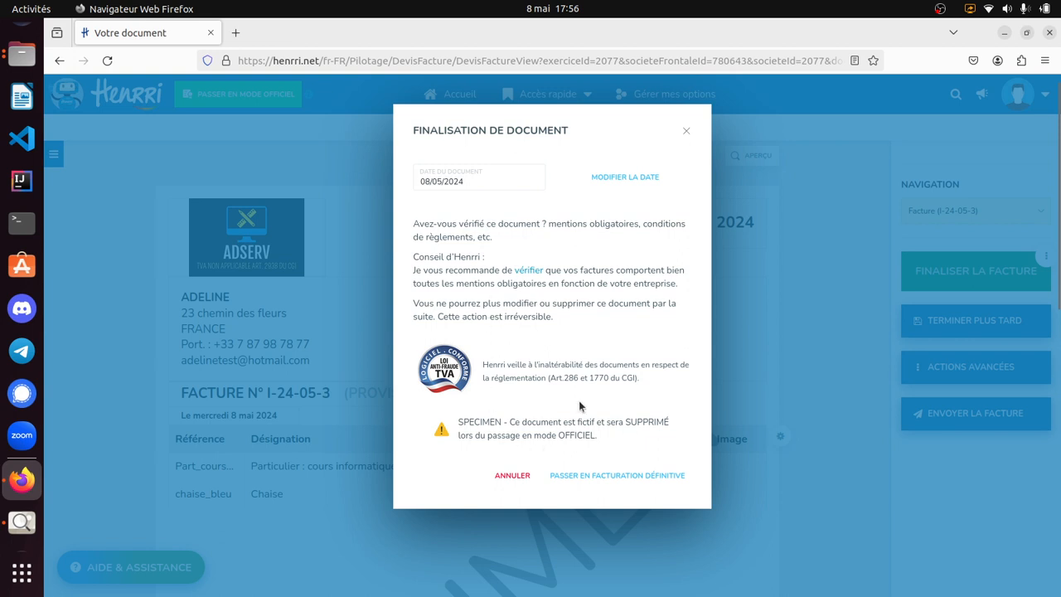
left_click_drag(521, 424, 598, 443)
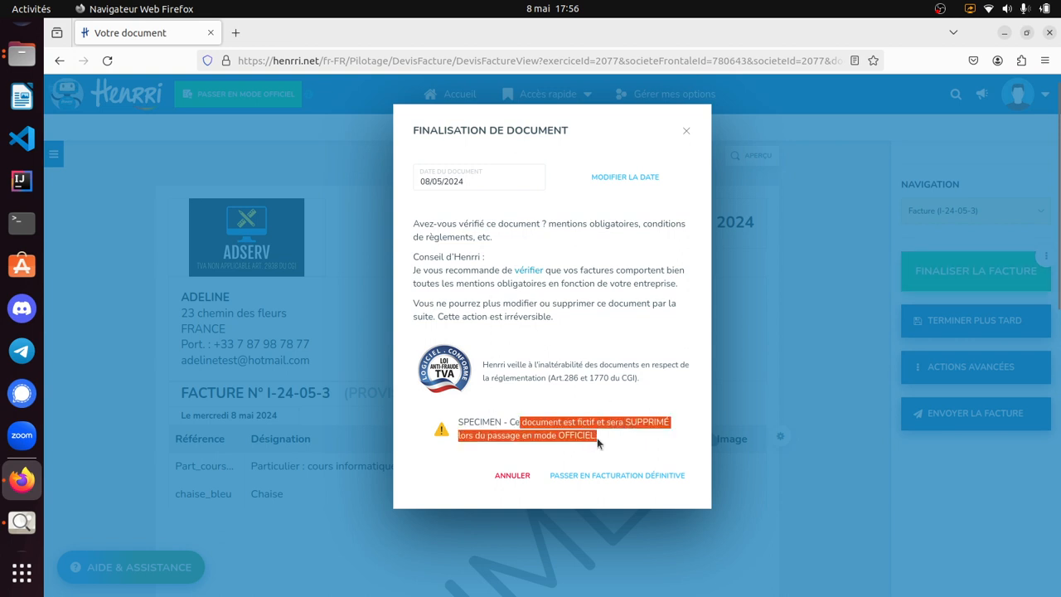
left_click(540, 432)
left_click_drag(531, 424, 598, 438)
left_click(607, 441)
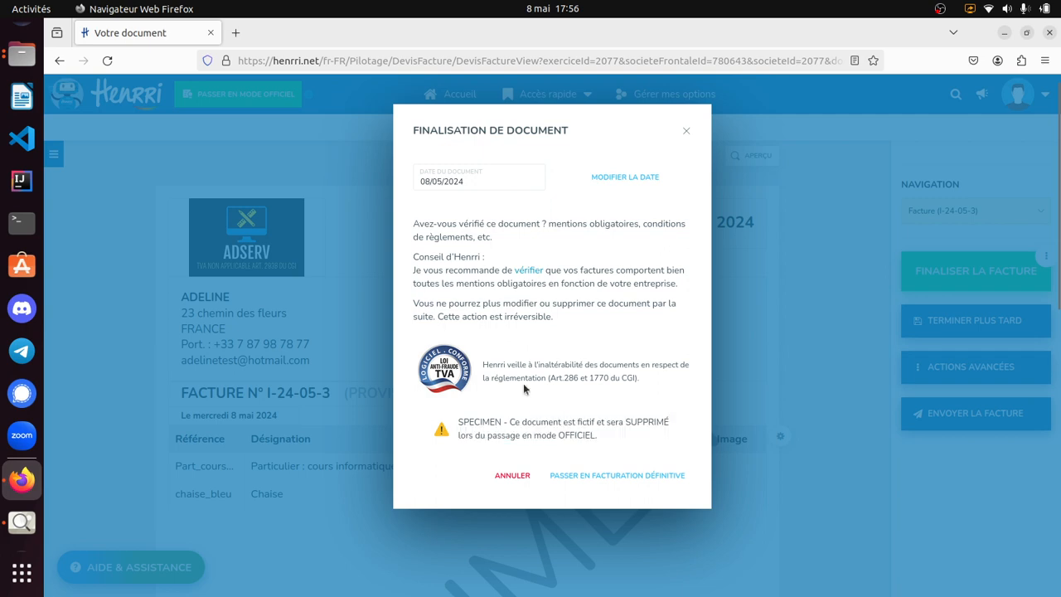
left_click(614, 476)
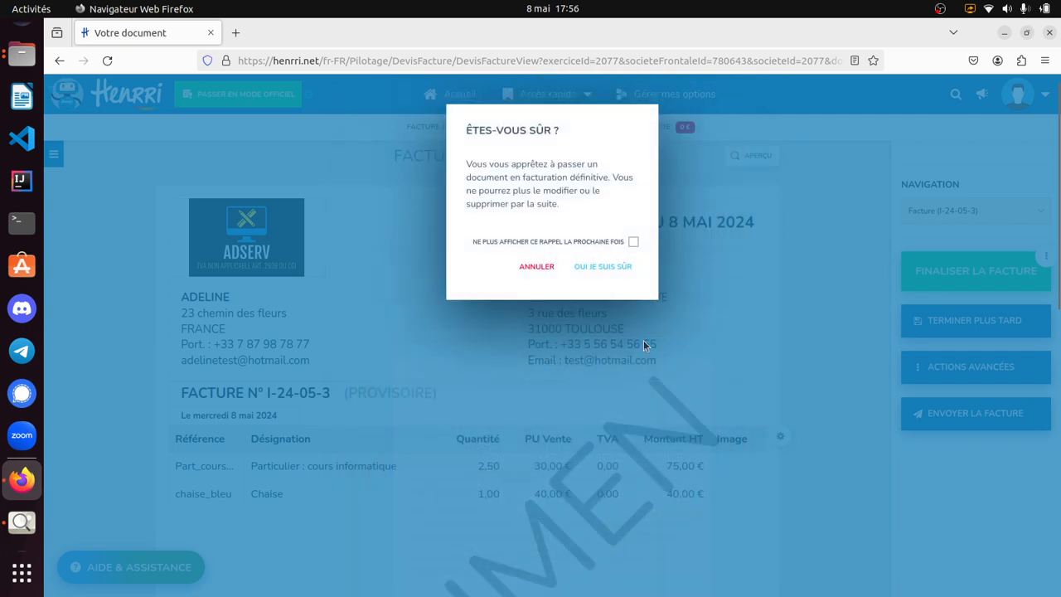
left_click(600, 265)
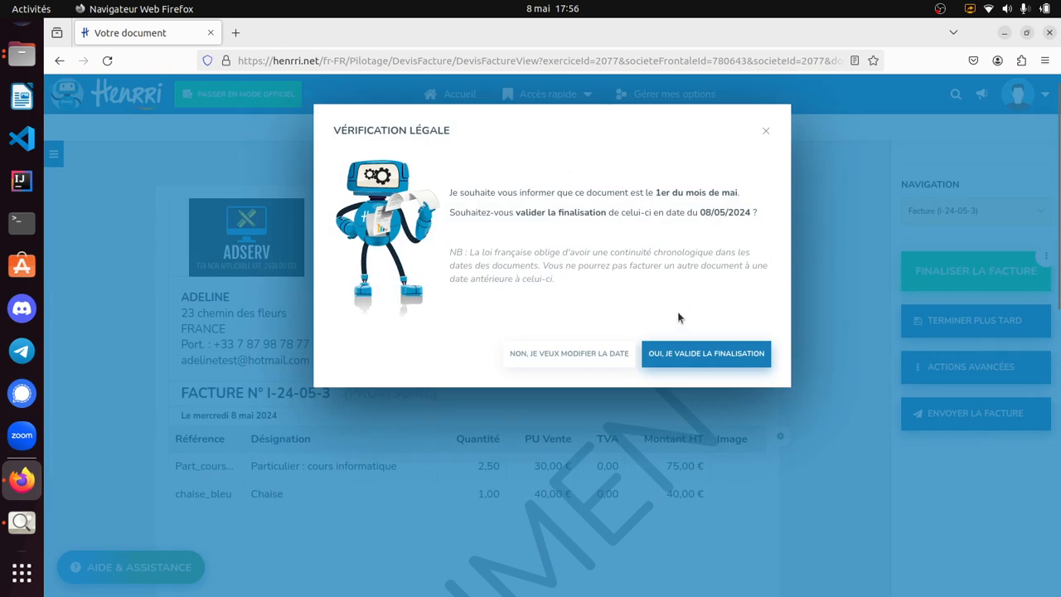
left_click(693, 345)
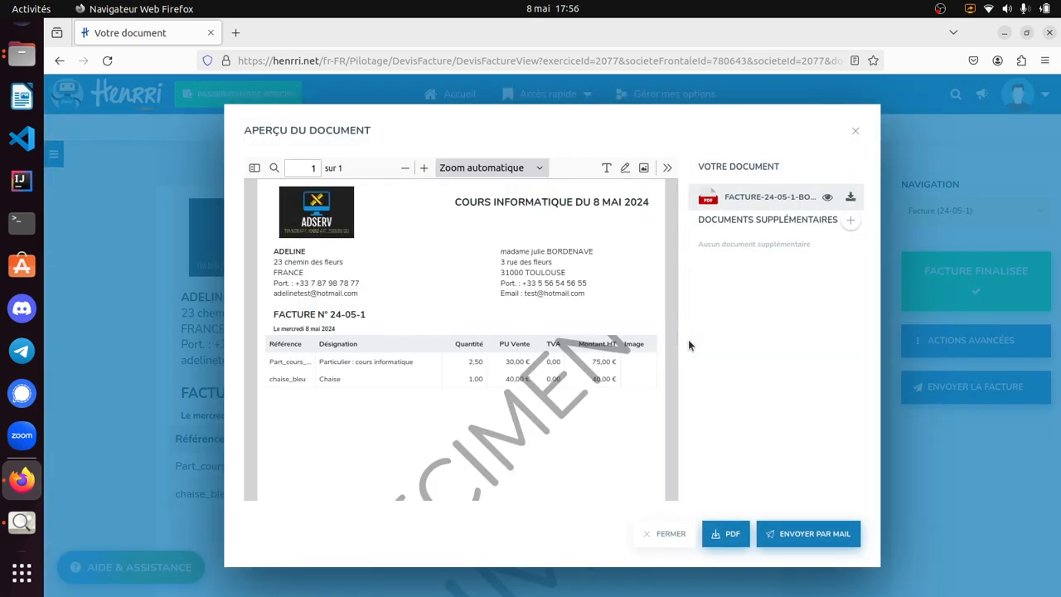
scroll(464, 323, "down", 5)
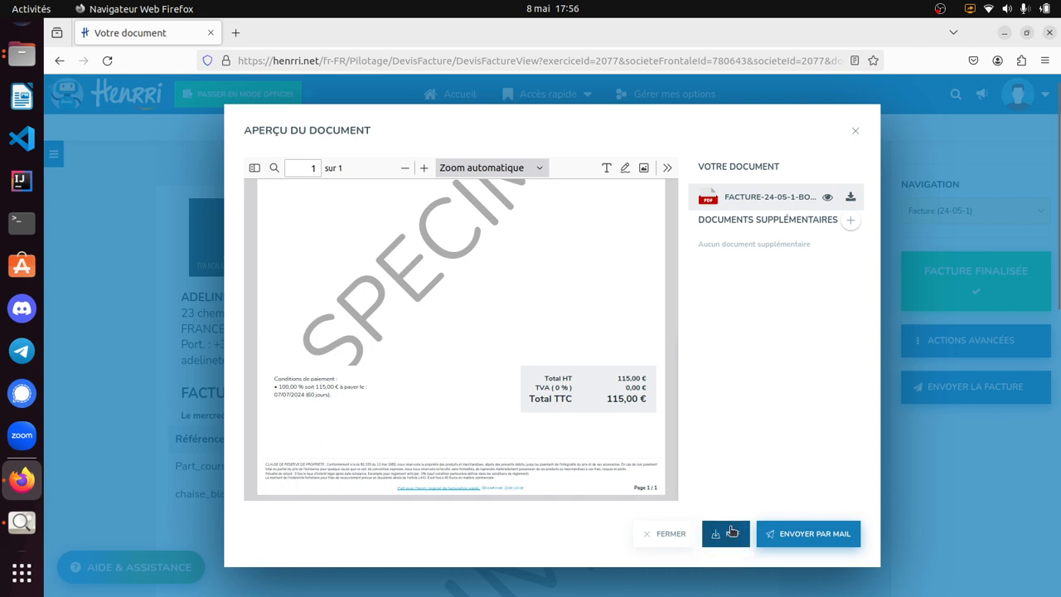
left_click(667, 536)
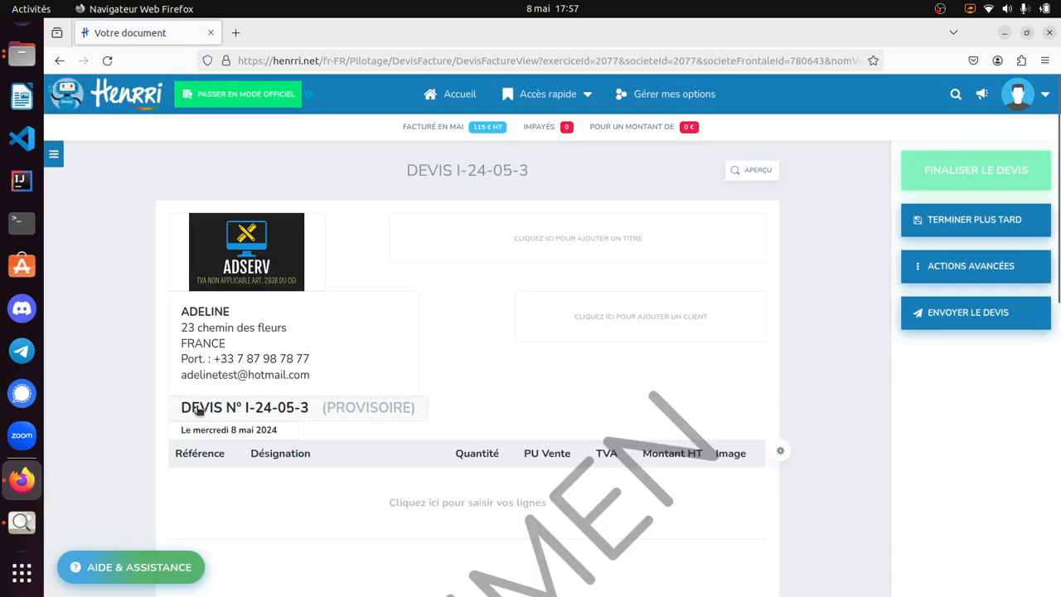
- Return to the home page and block the site's access to the device location
left_click(462, 93)
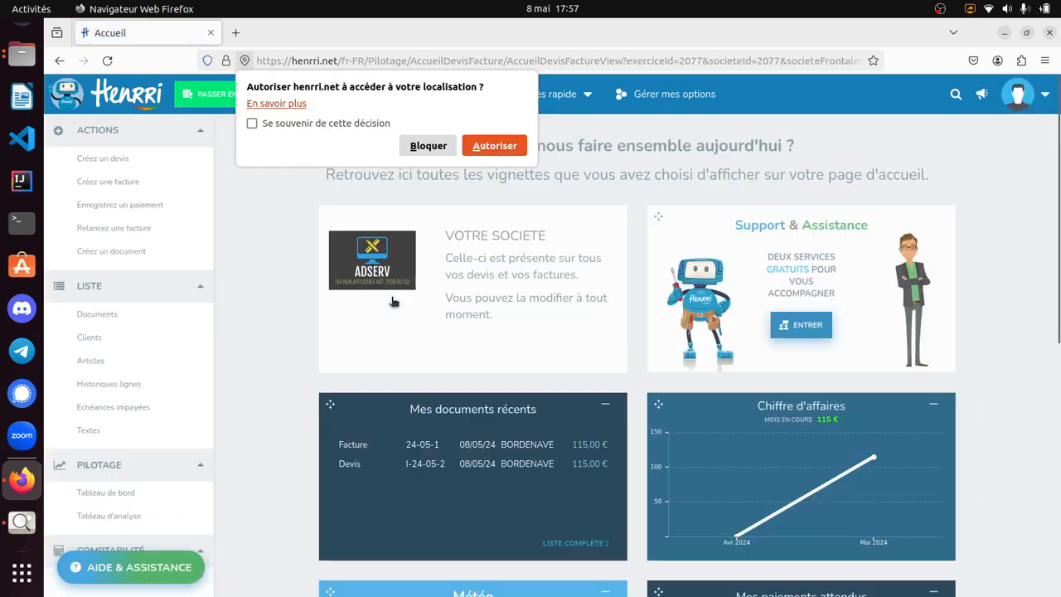
left_click(393, 301)
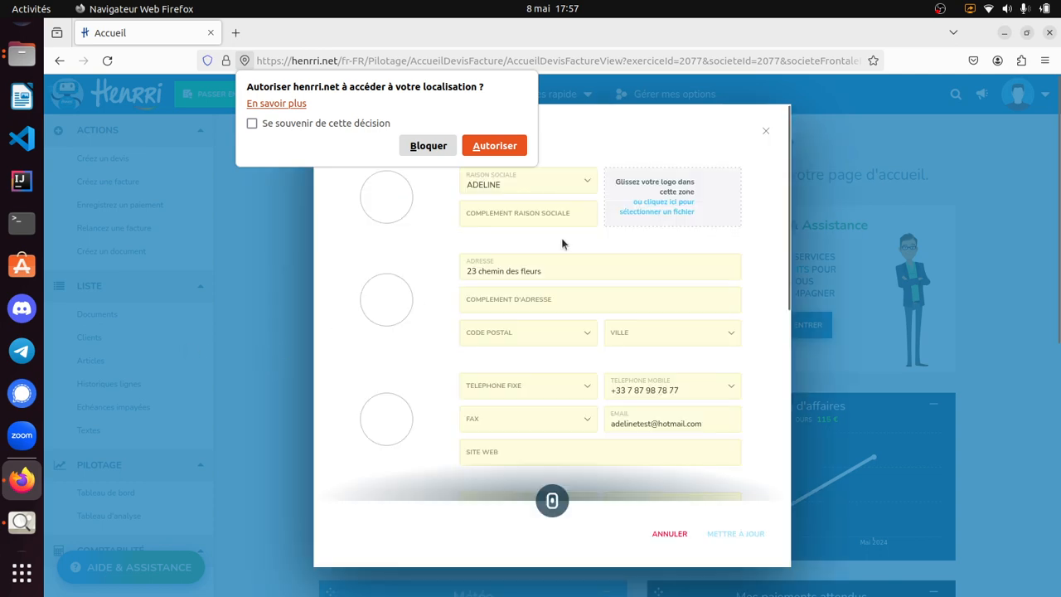
left_click(765, 130)
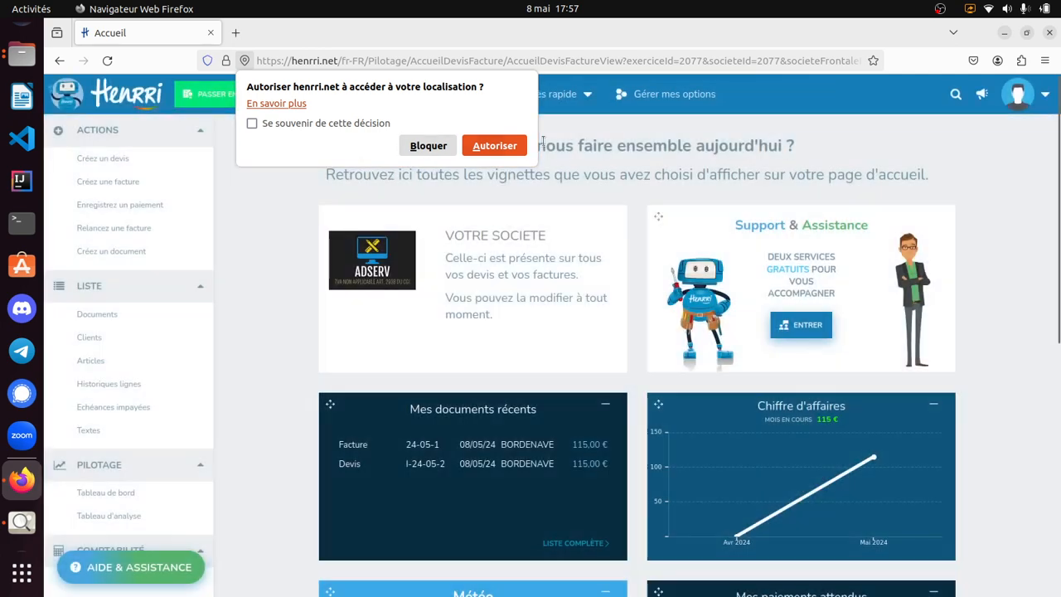
left_click(428, 145)
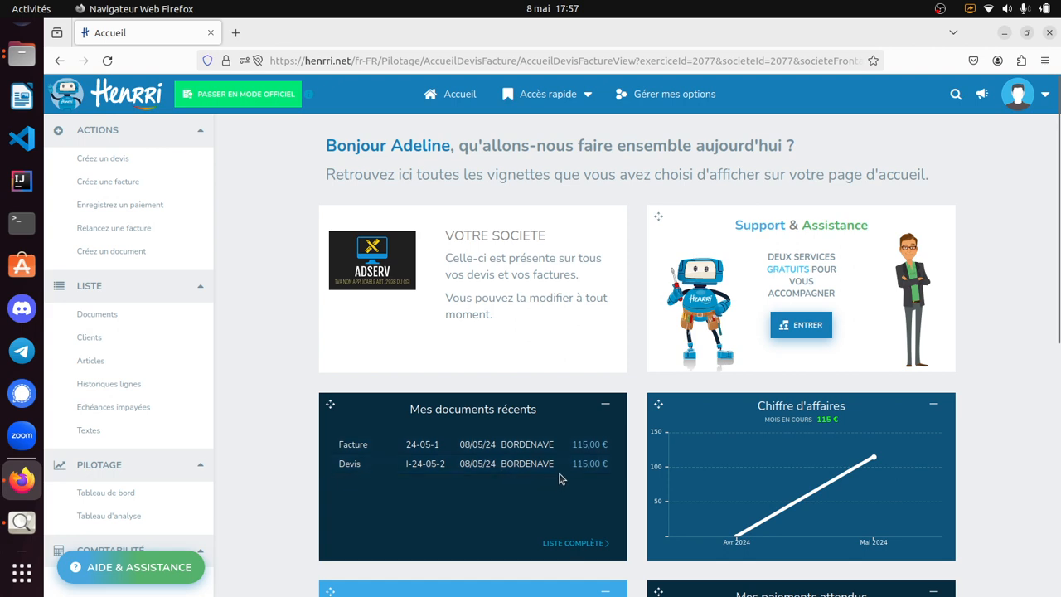
- Examine the additional information and associated documents of the quote and the invoice in the document list
left_click(108, 316)
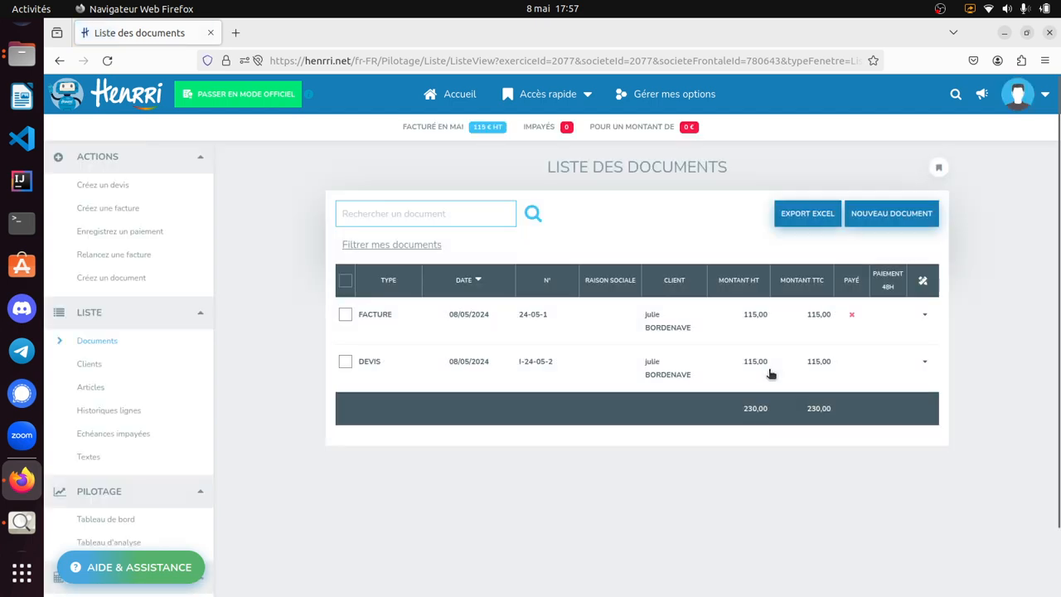
left_click(925, 363)
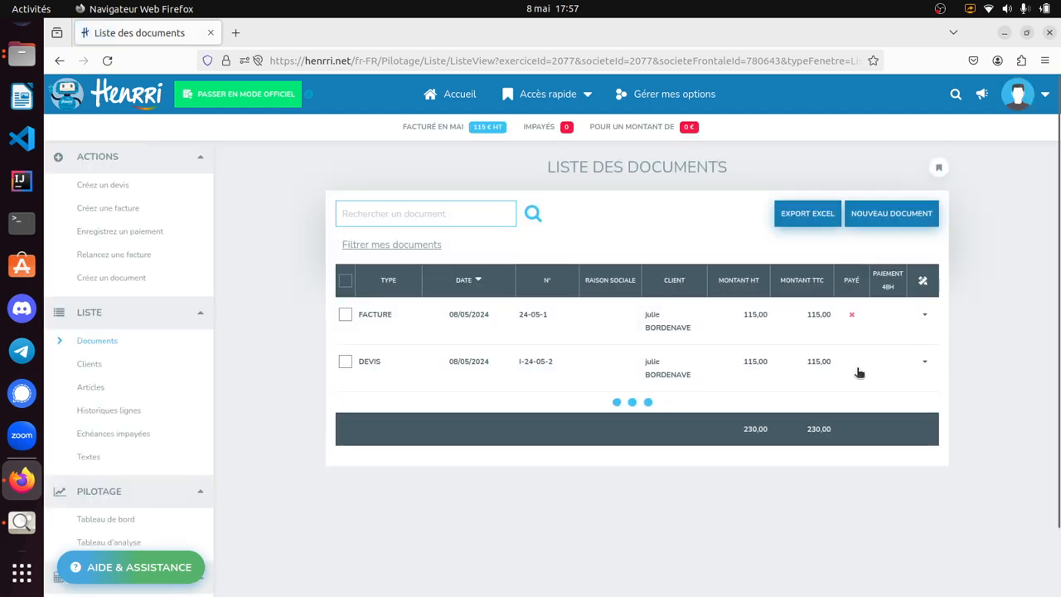
scroll(684, 458, "down", 5)
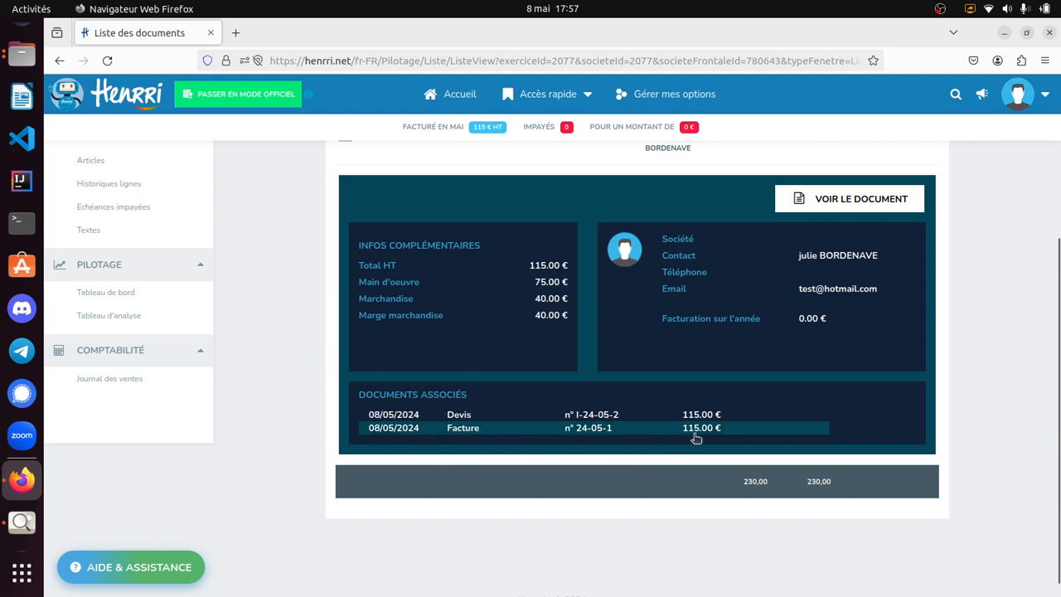
scroll(663, 410, "up", 5)
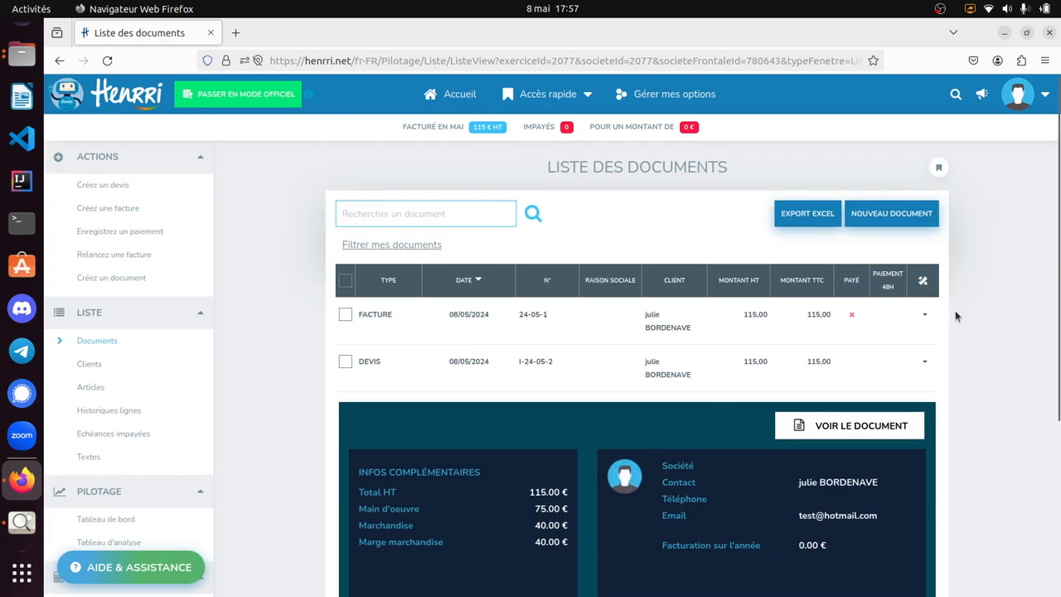
left_click(922, 315)
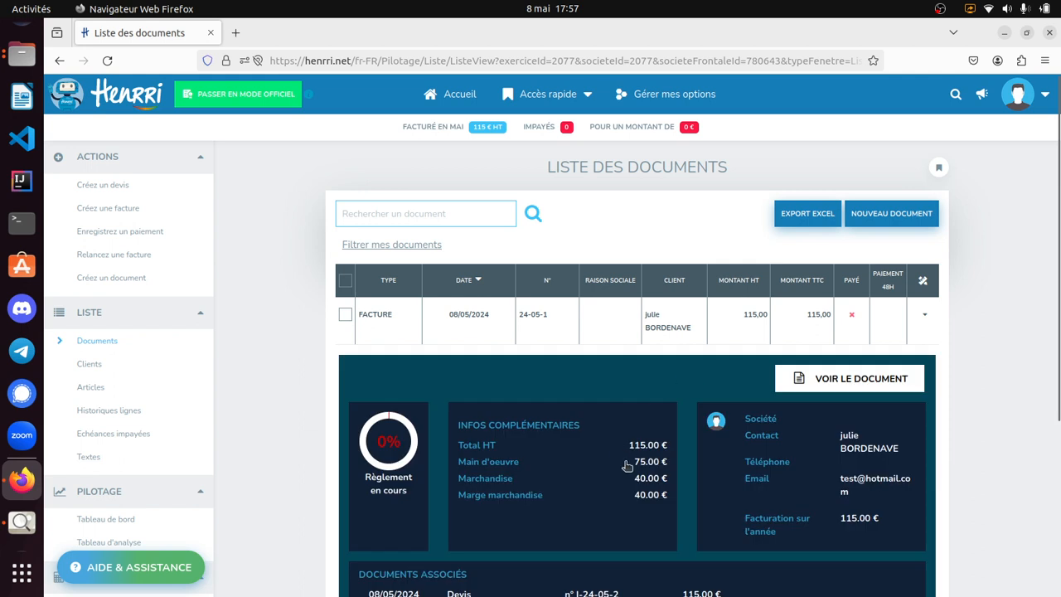
scroll(787, 539, "down", 3)
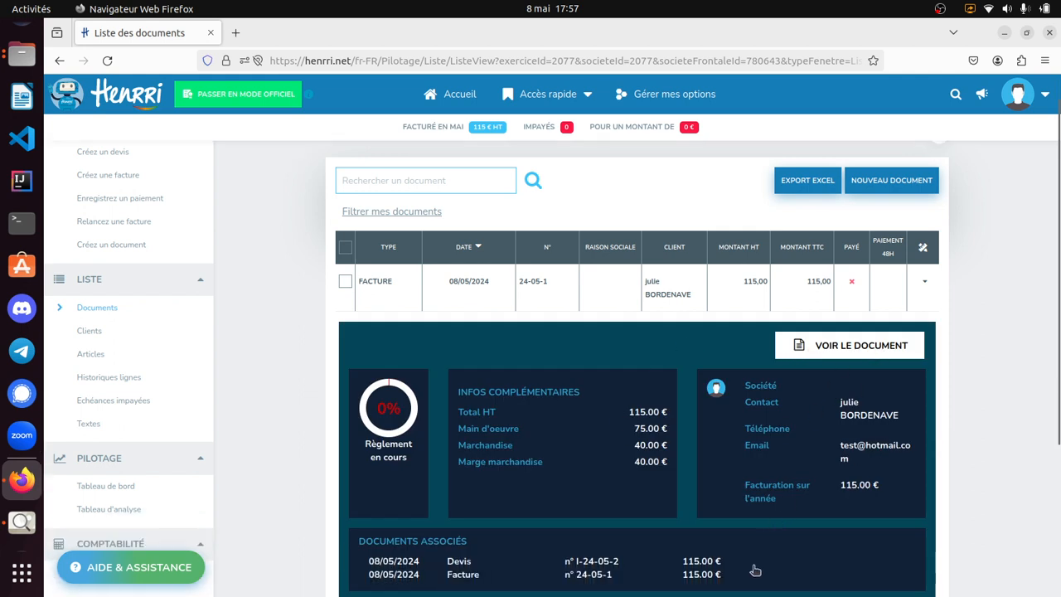
- Open the finalised invoice and record its full payment by "Virement", marking the instalment as paid and validating it
left_click(869, 228)
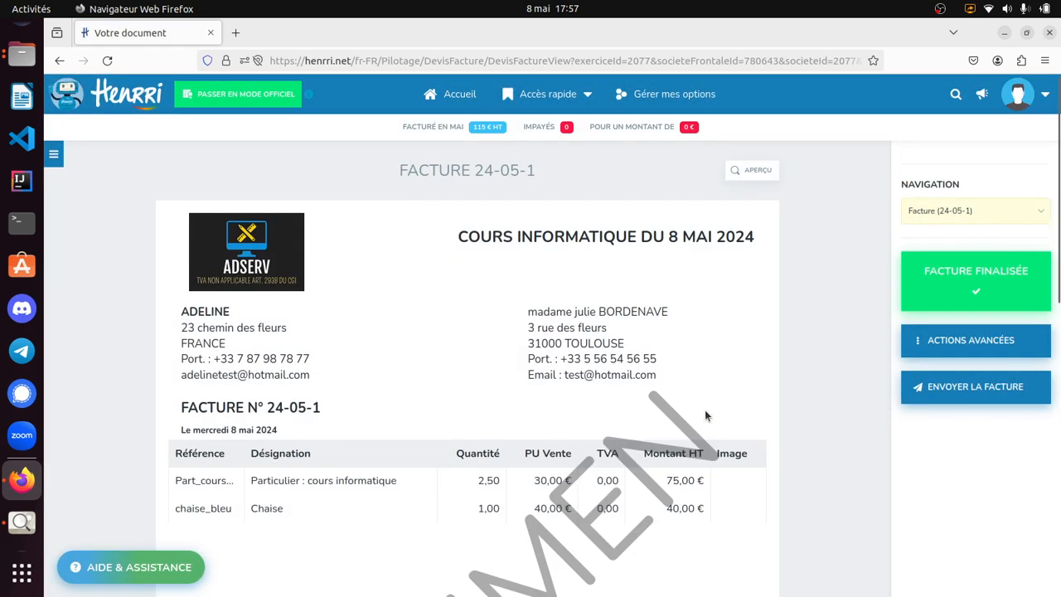
left_click(930, 338)
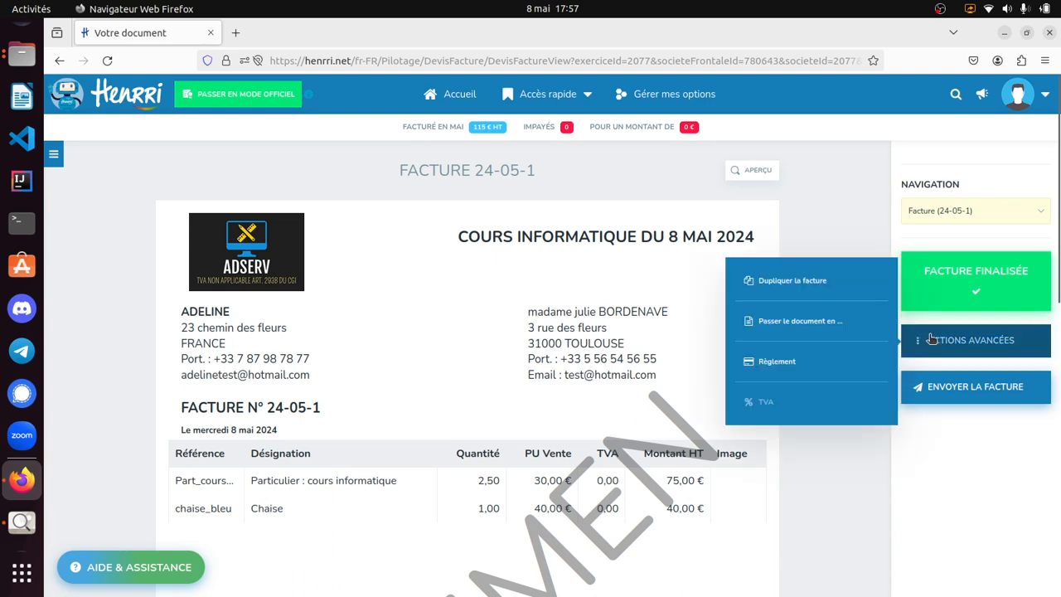
left_click(820, 367)
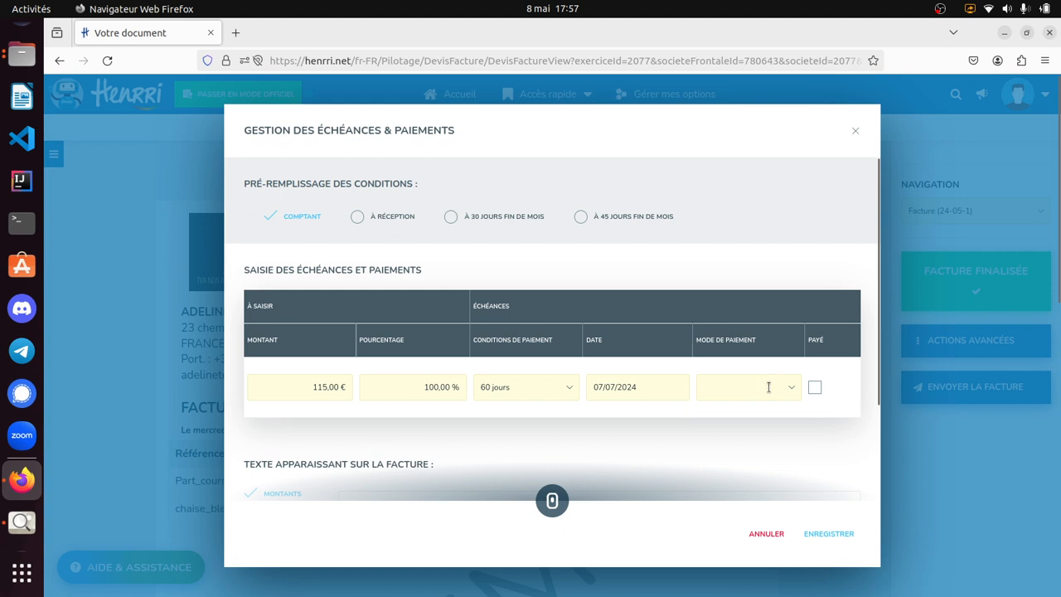
left_click(768, 387)
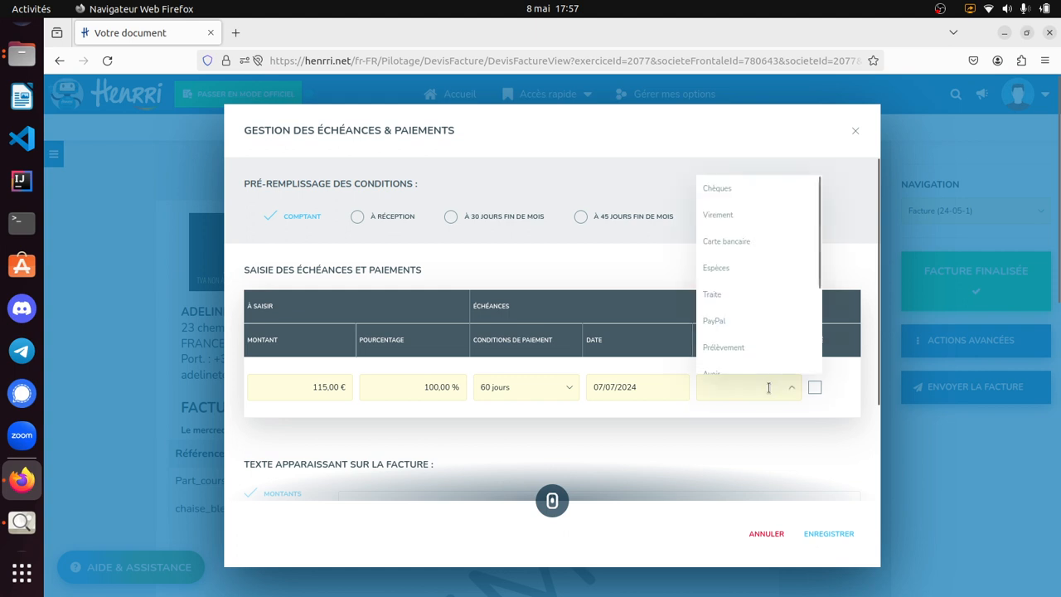
left_click(757, 217)
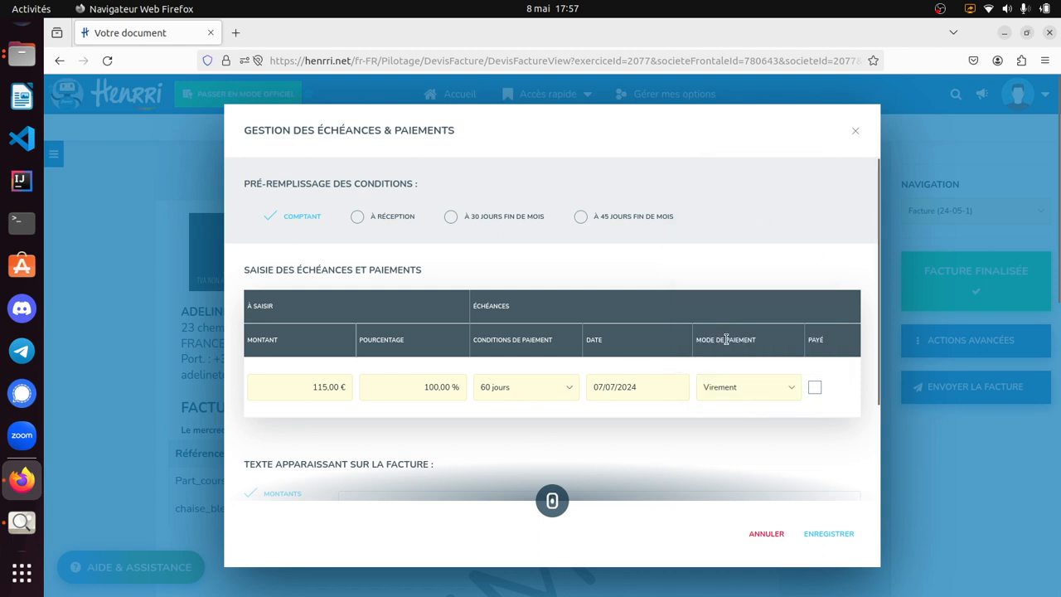
scroll(726, 339, "down", 3)
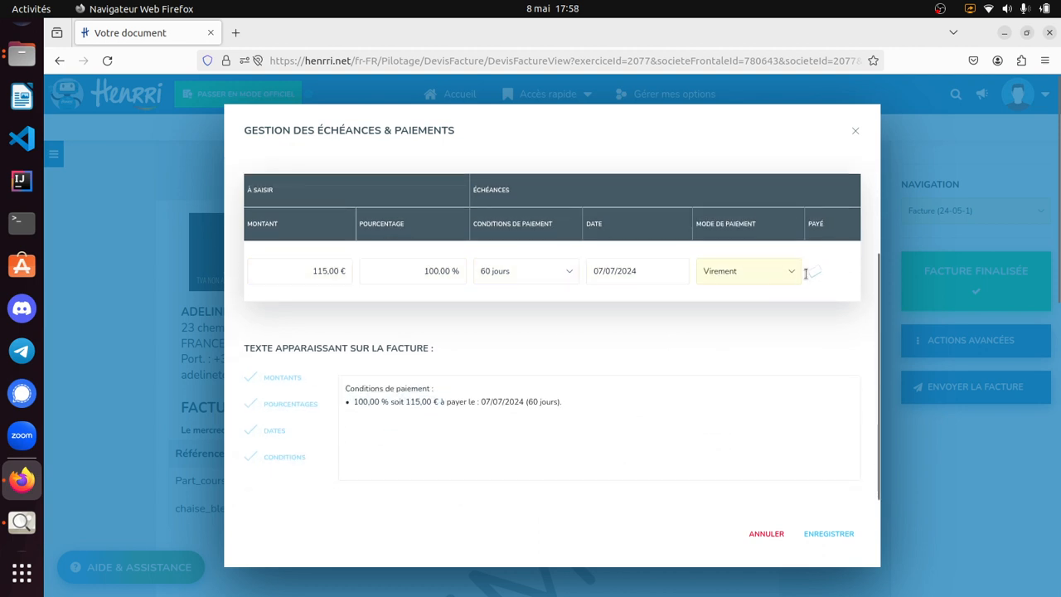
left_click(824, 535)
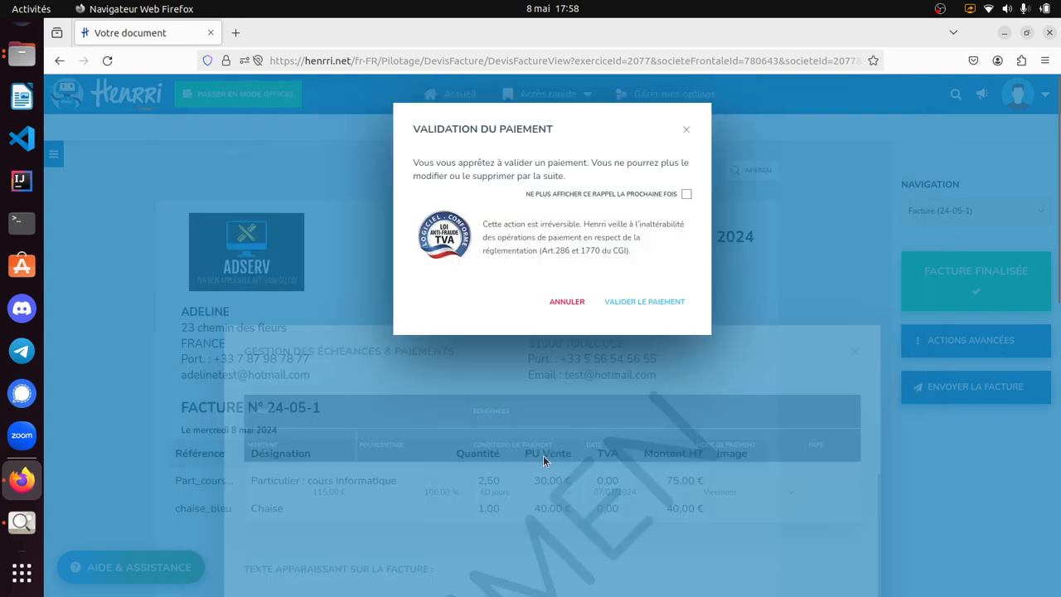
left_click(634, 310)
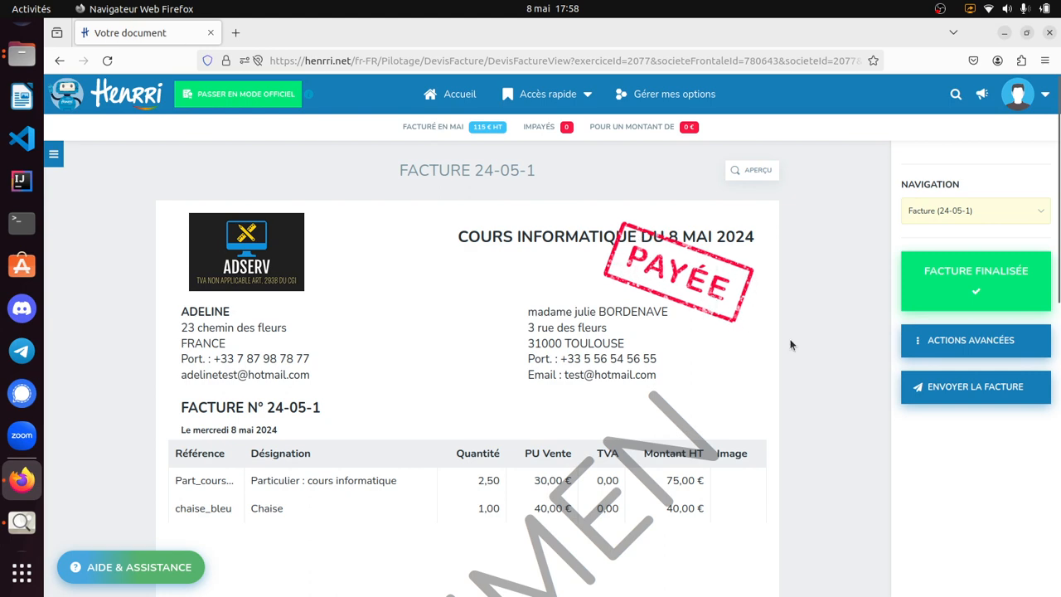
scroll(696, 410, "down", 7)
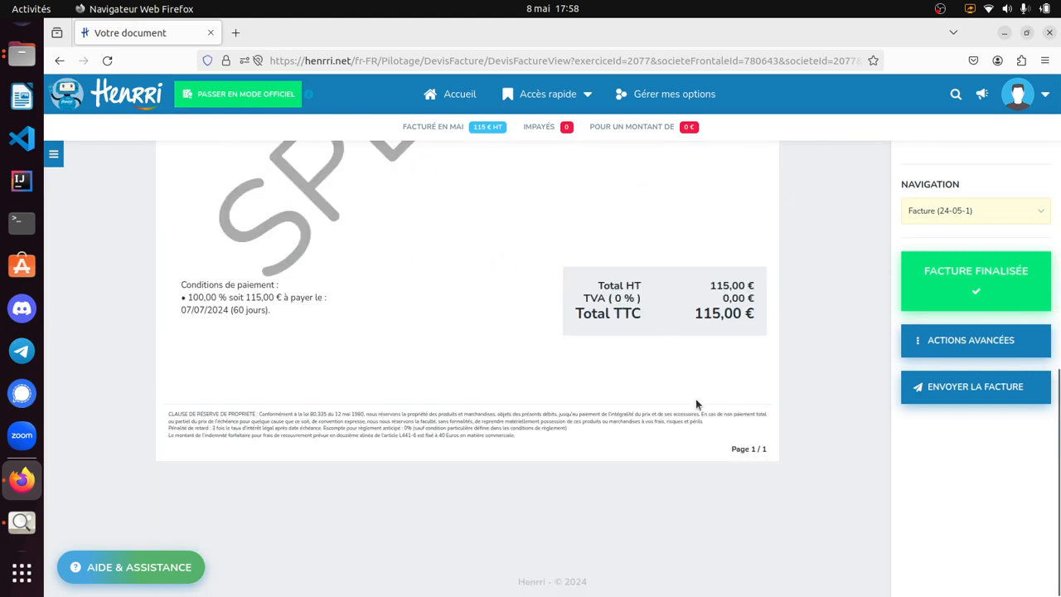
scroll(693, 404, "up", 3)
scroll(693, 404, "up", 3)
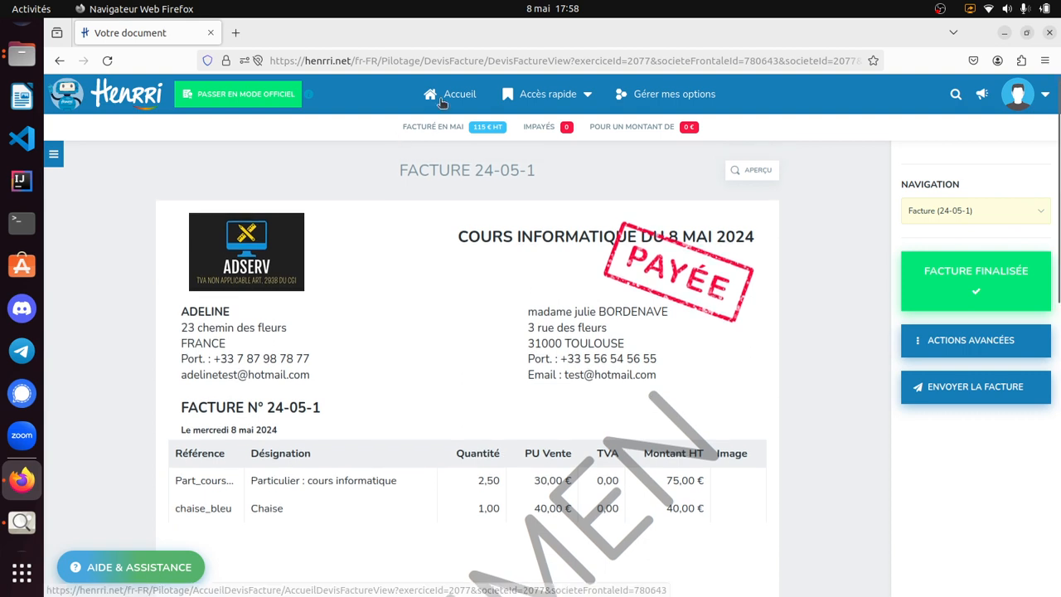
- Examine the "Tableau de bord" dashboard's turnover chart, top articles, top clients and unpaid invoices sections
left_click(455, 94)
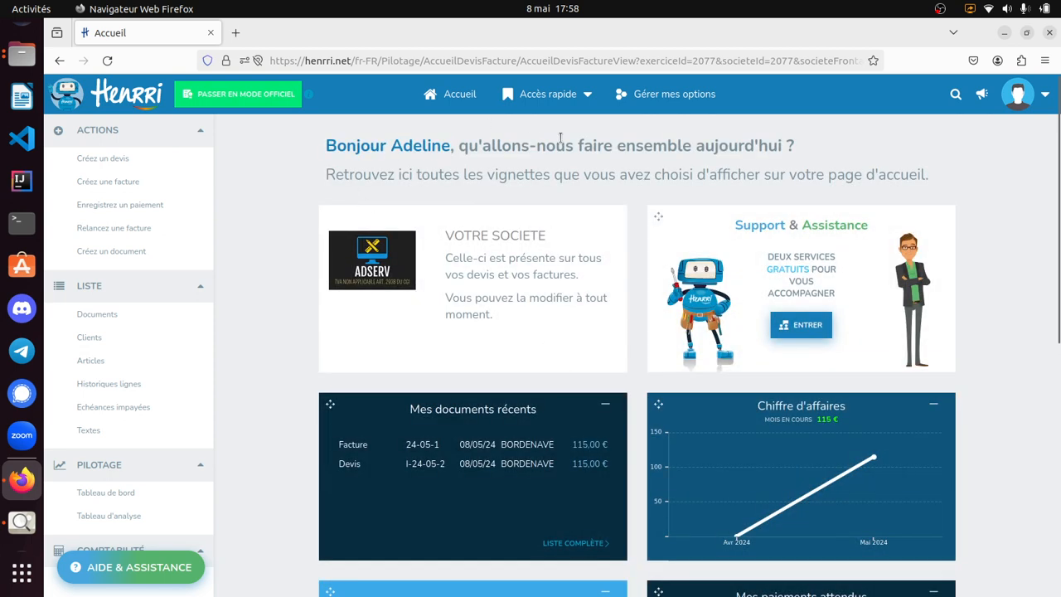
left_click(102, 497)
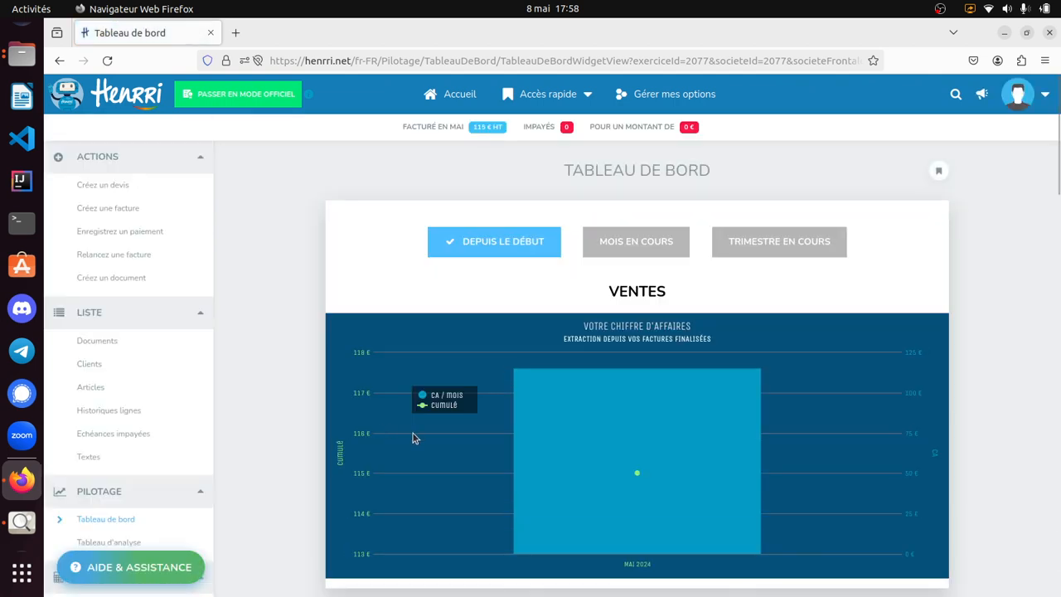
mouse_move(685, 399)
scroll(731, 419, "down", 4)
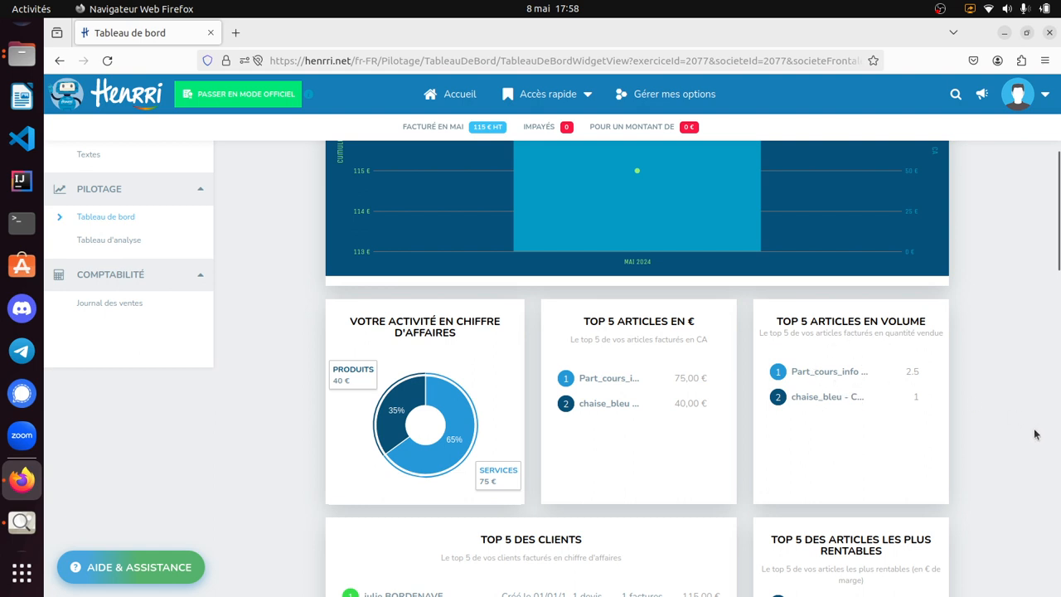
scroll(907, 444, "down", 5)
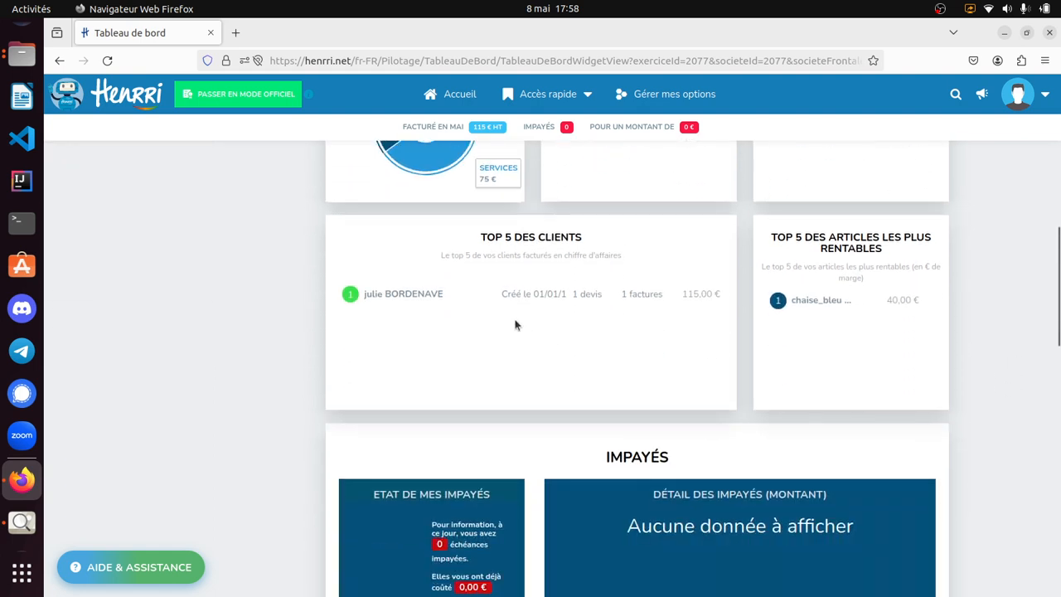
double_click(635, 293)
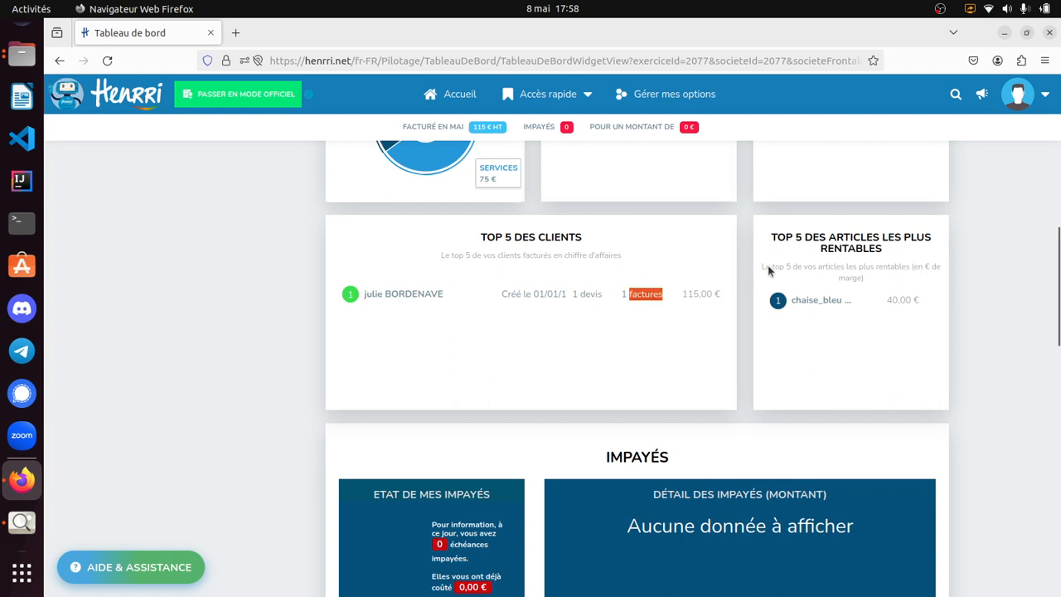
left_click(816, 336)
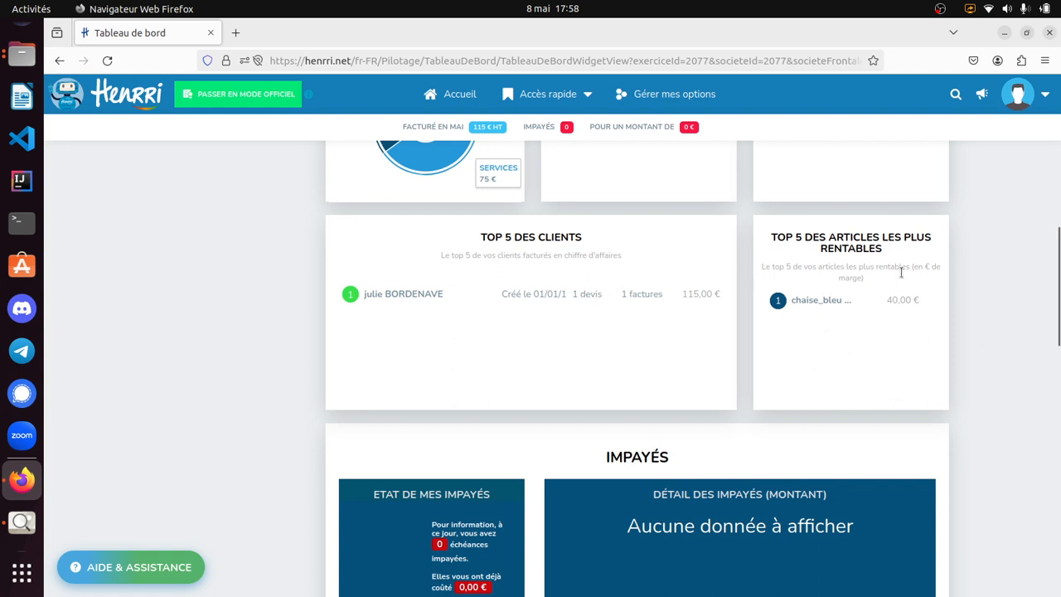
scroll(680, 375, "down", 5)
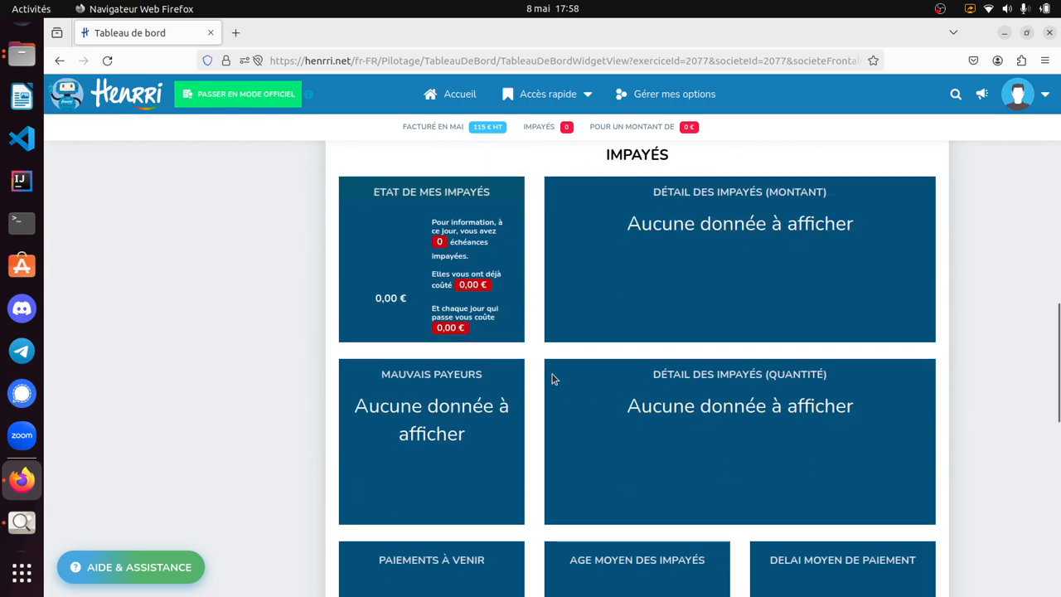
scroll(661, 391, "down", 5)
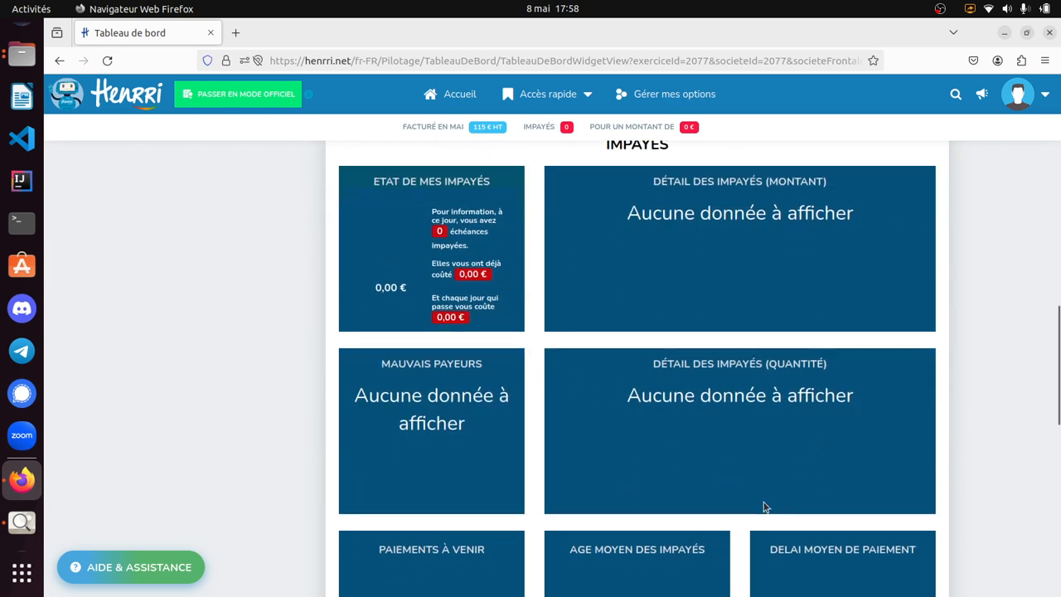
- Examine the dashboard's remaining unpaid-invoice indicators and the "Utilisation" section with documents, articles, prospects, clients and activity history
scroll(581, 484, "down", 4)
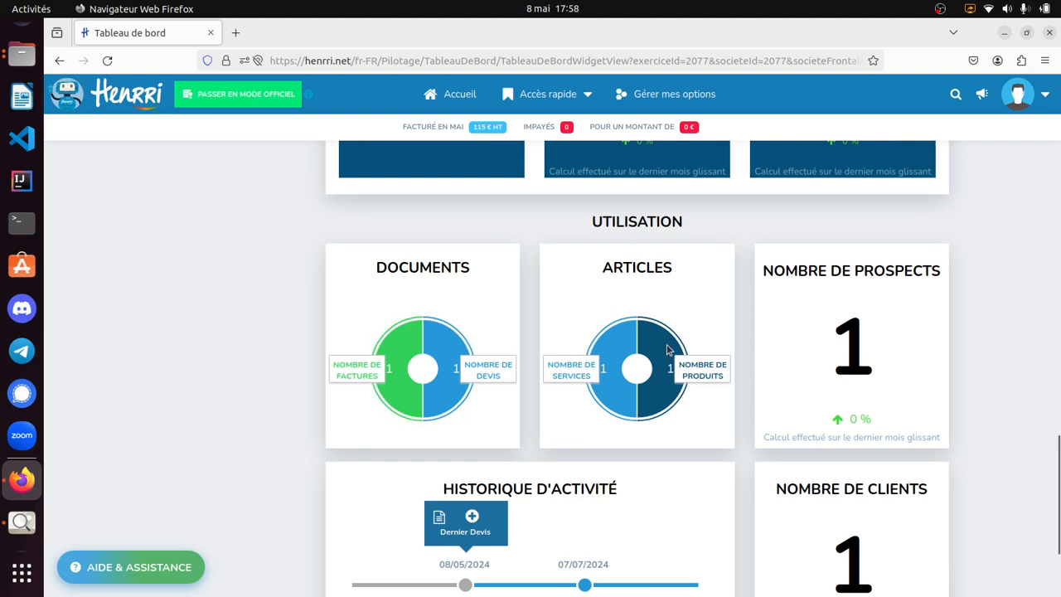
scroll(938, 441, "down", 3)
scroll(938, 448, "up", 15)
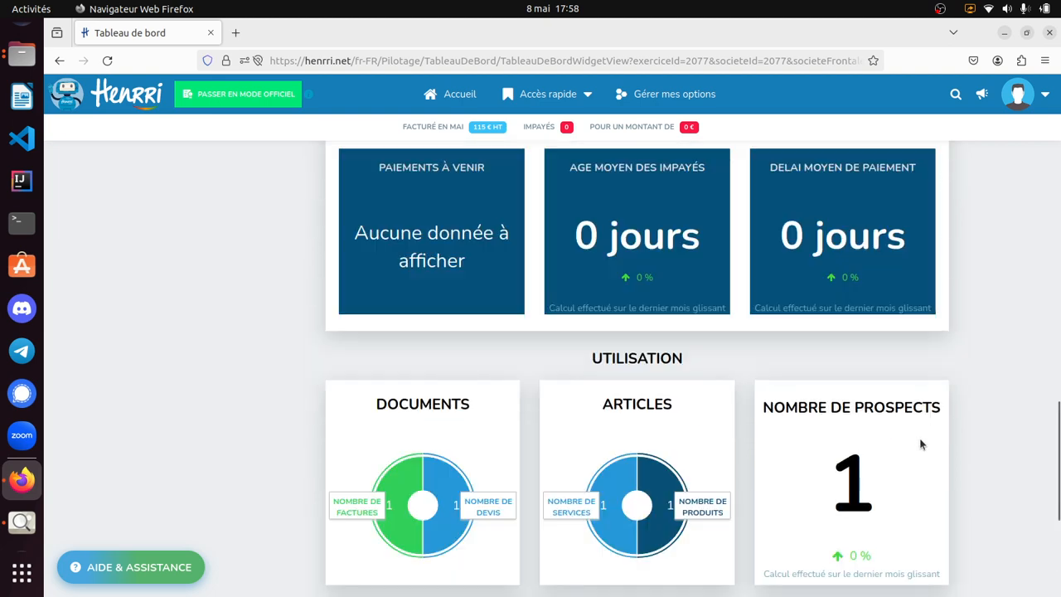
scroll(901, 419, "up", 4)
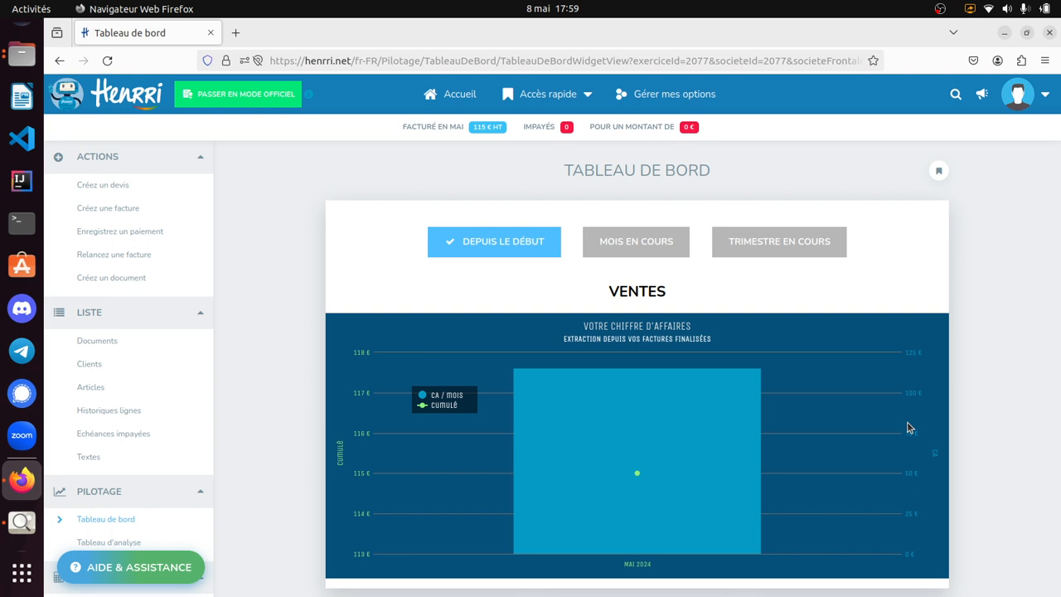
- Examine the turnover comparison in the "Tableau d'analyse" and revisit the client and article lists
scroll(199, 395, "down", 3)
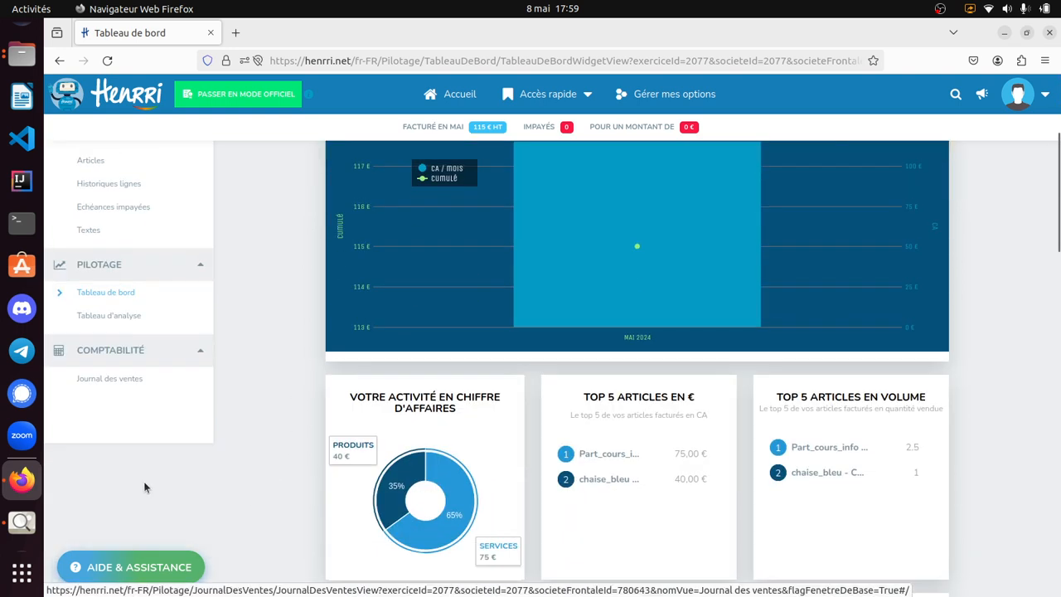
left_click(106, 316)
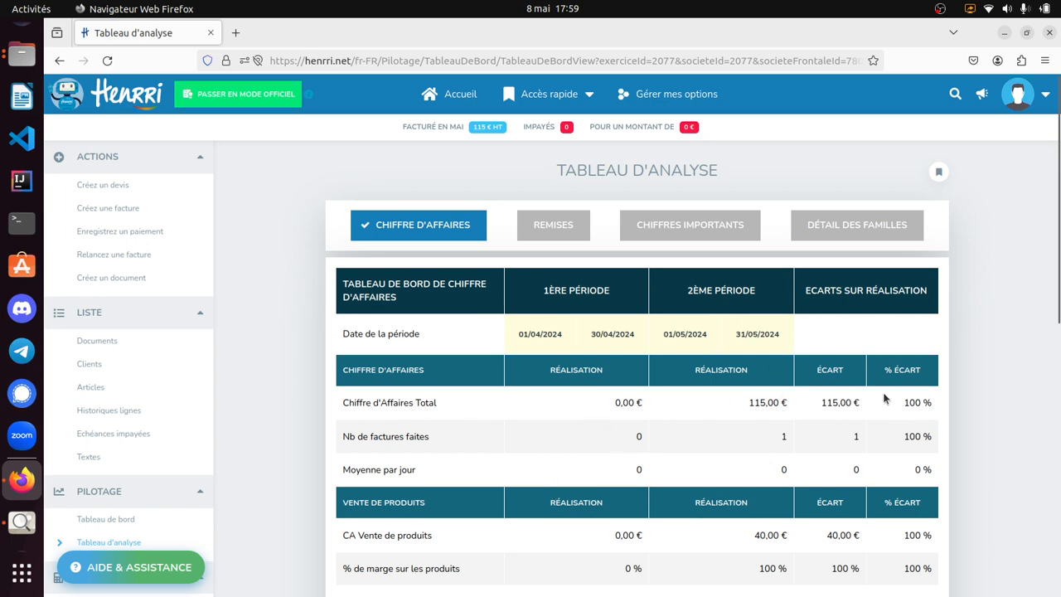
scroll(883, 399, "down", 6)
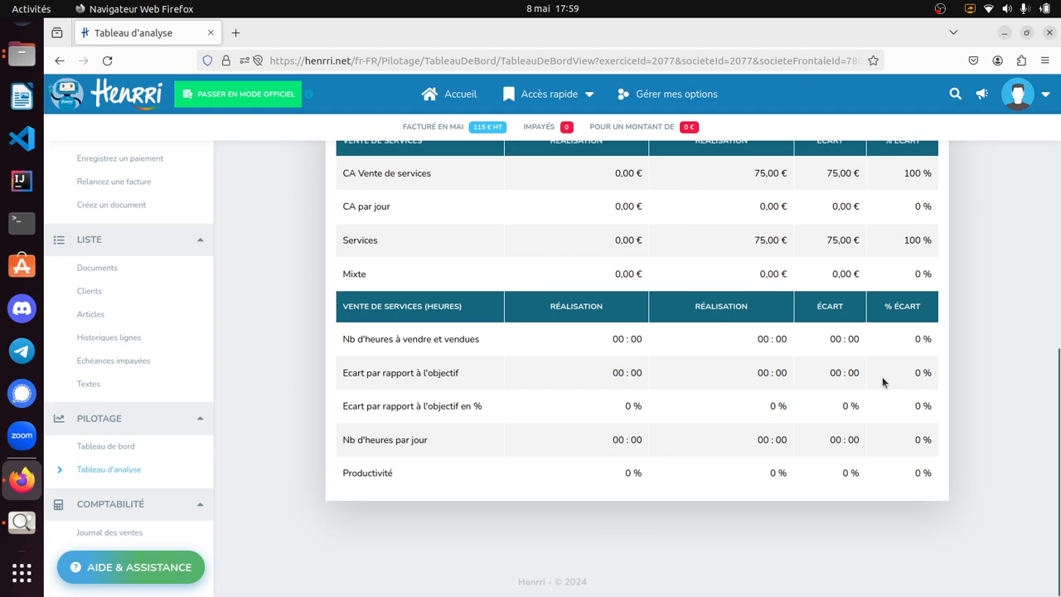
scroll(870, 381, "up", 6)
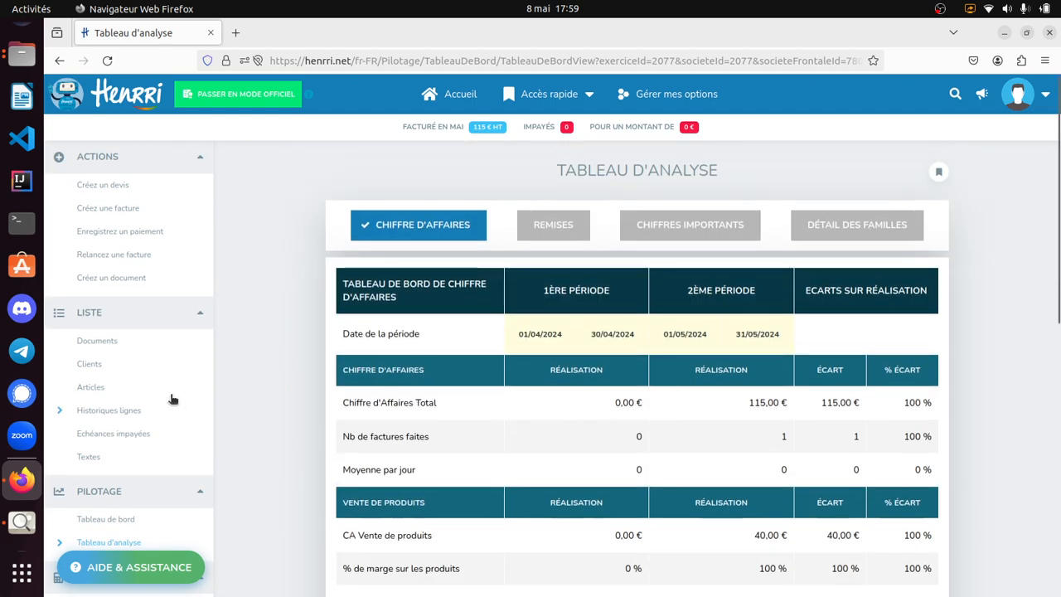
left_click(103, 365)
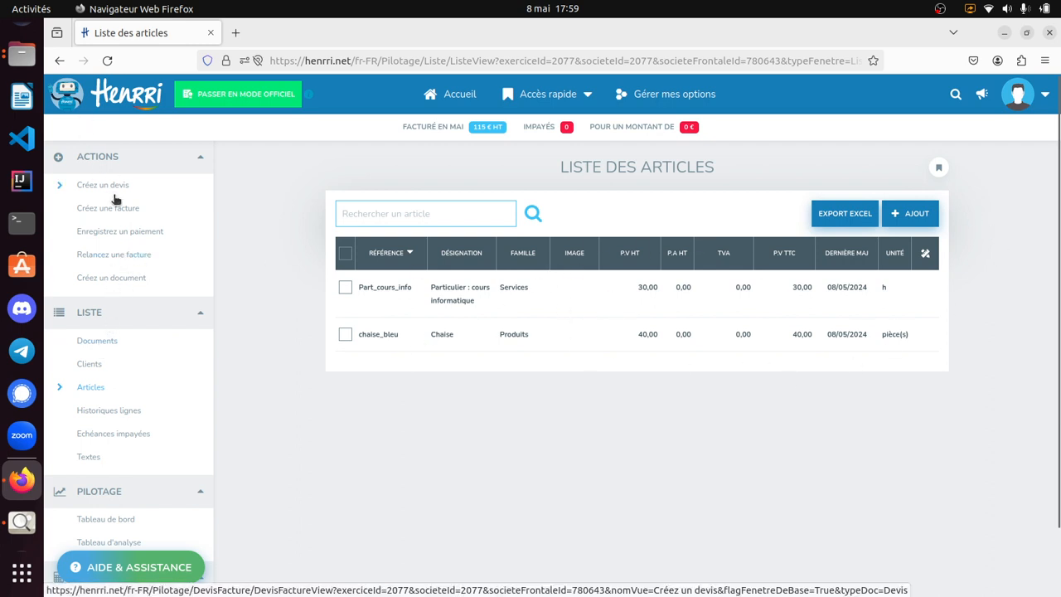
- Open a blank new quote and, after returning to the home page, a blank new invoice
left_click(167, 174)
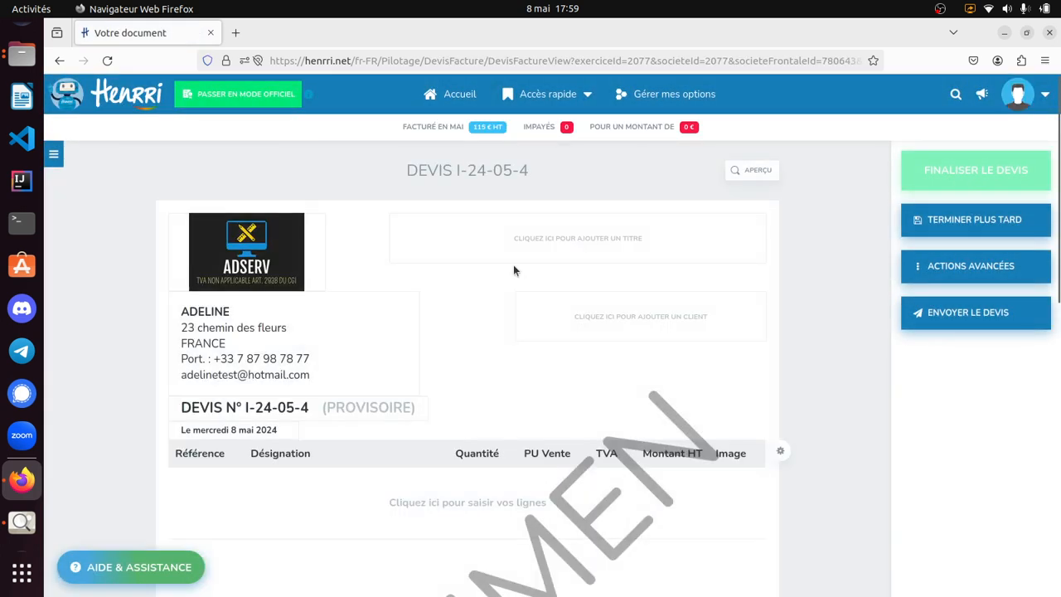
left_click(450, 93)
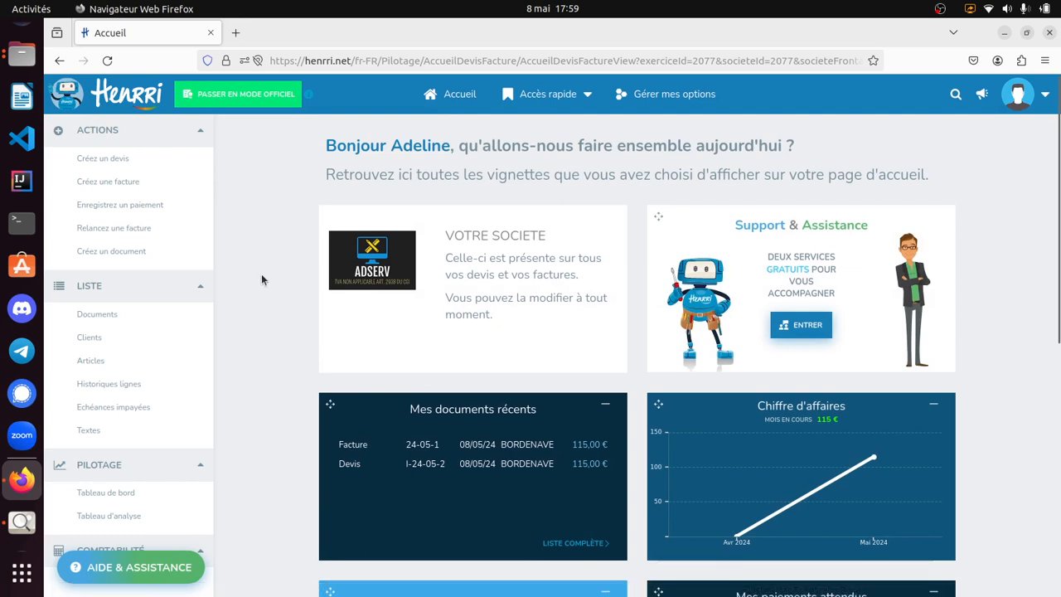
left_click(123, 182)
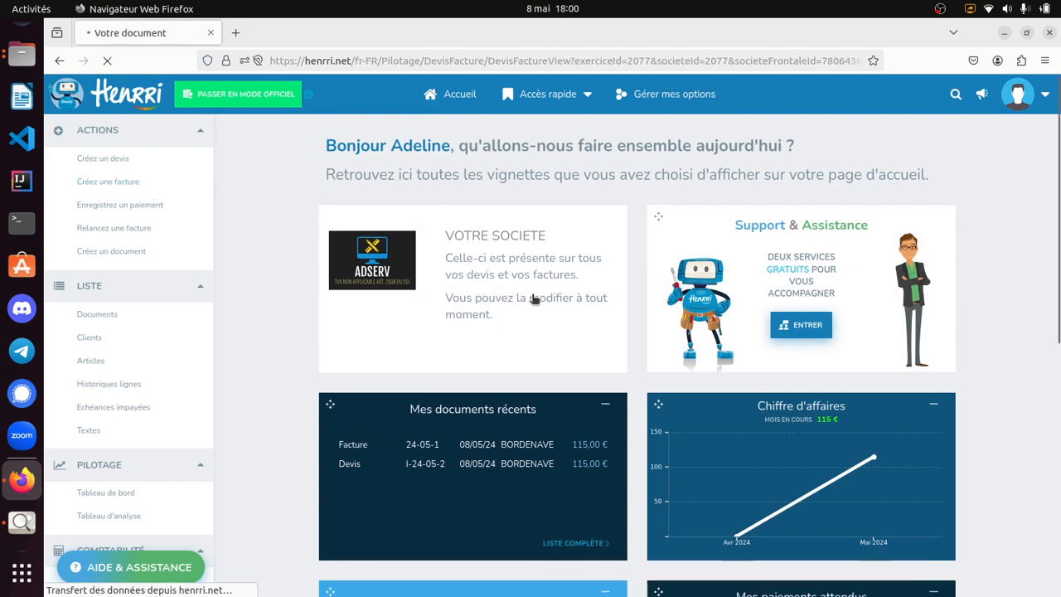